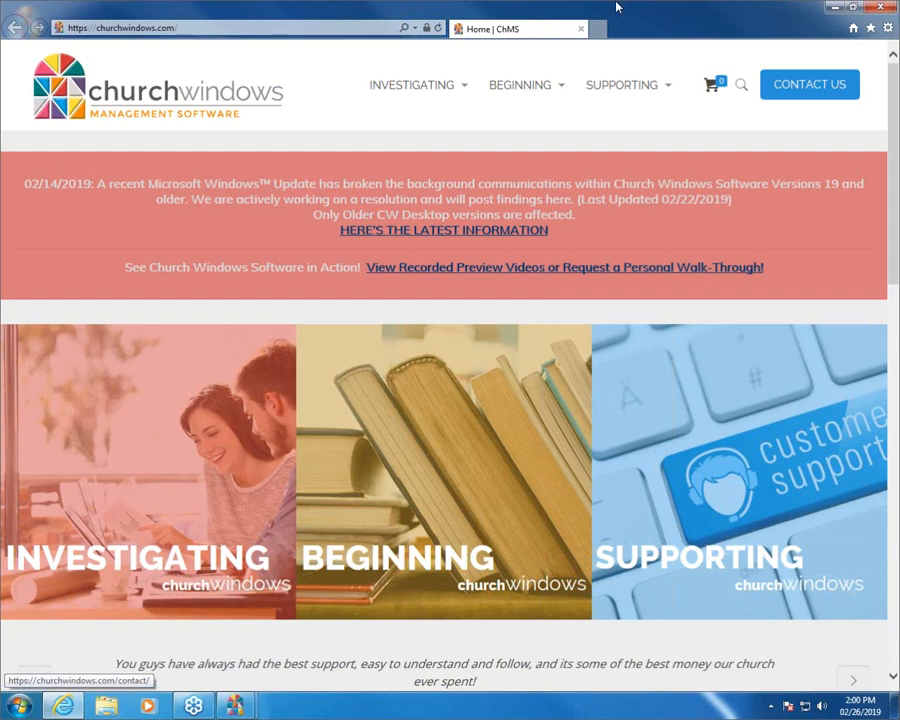
# Open the Training Workbooks page on the Church Windows website, look through the membership workbook listings, and close the browser.
pyautogui.moveTo(554, 88)
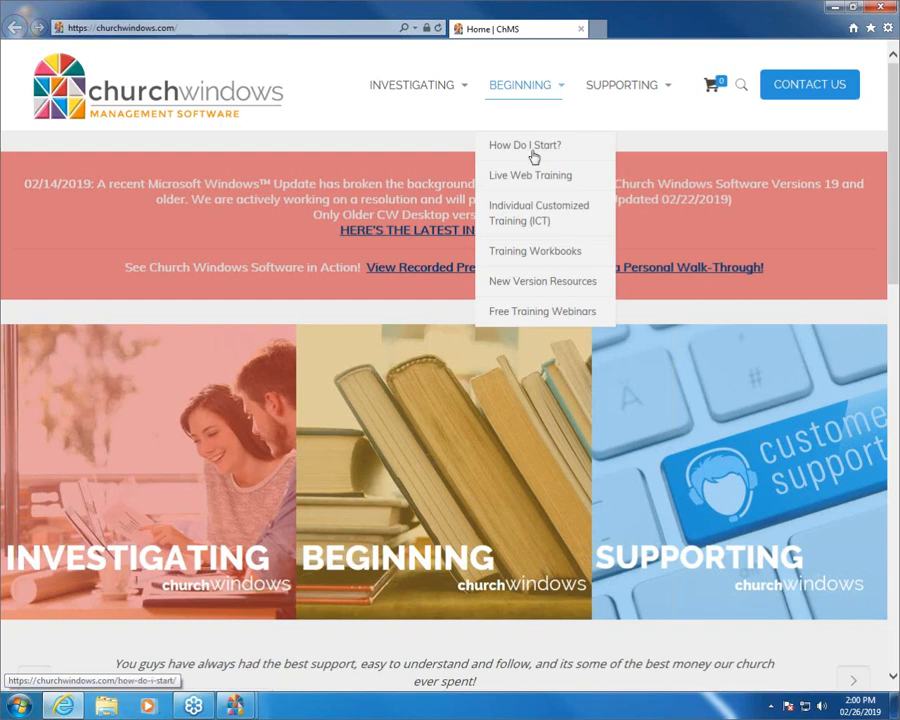
pyautogui.click(530, 252)
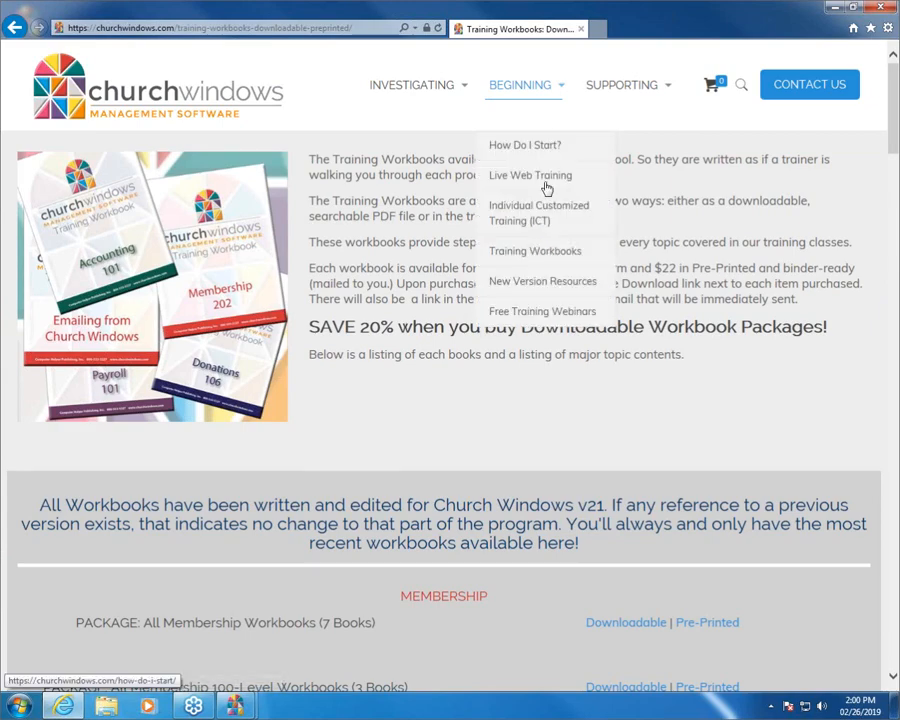
pyautogui.scroll(-5, 576, 436)
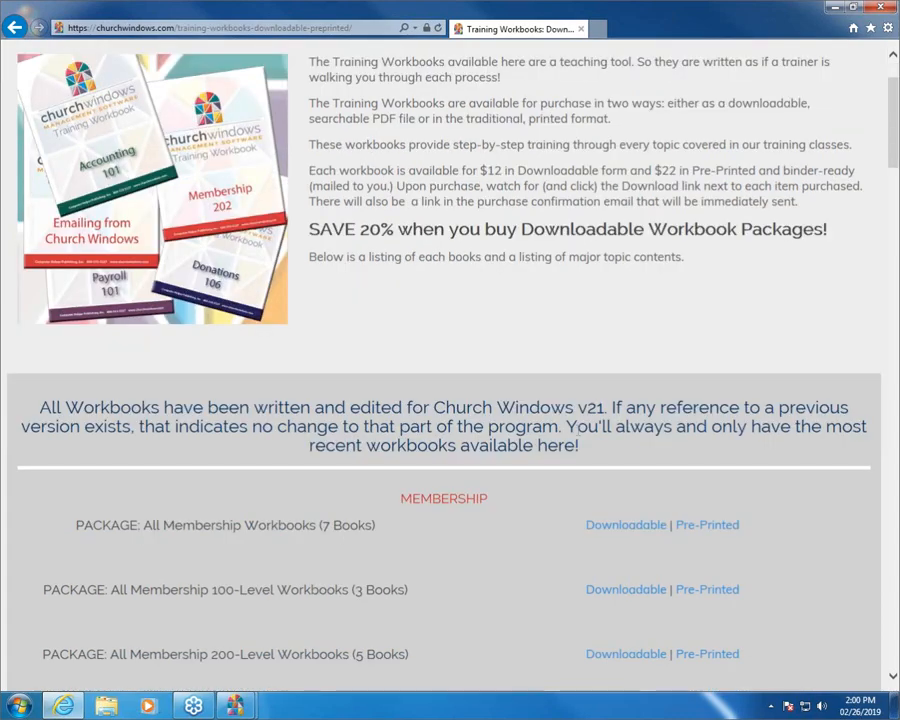
pyautogui.scroll(-3, 576, 436)
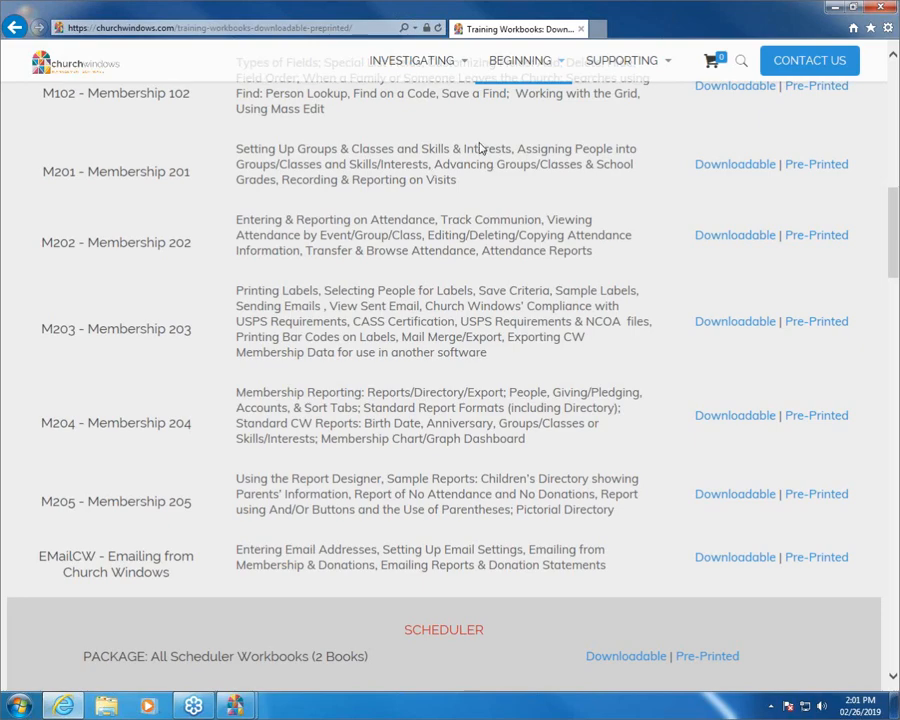
pyautogui.click(875, 10)
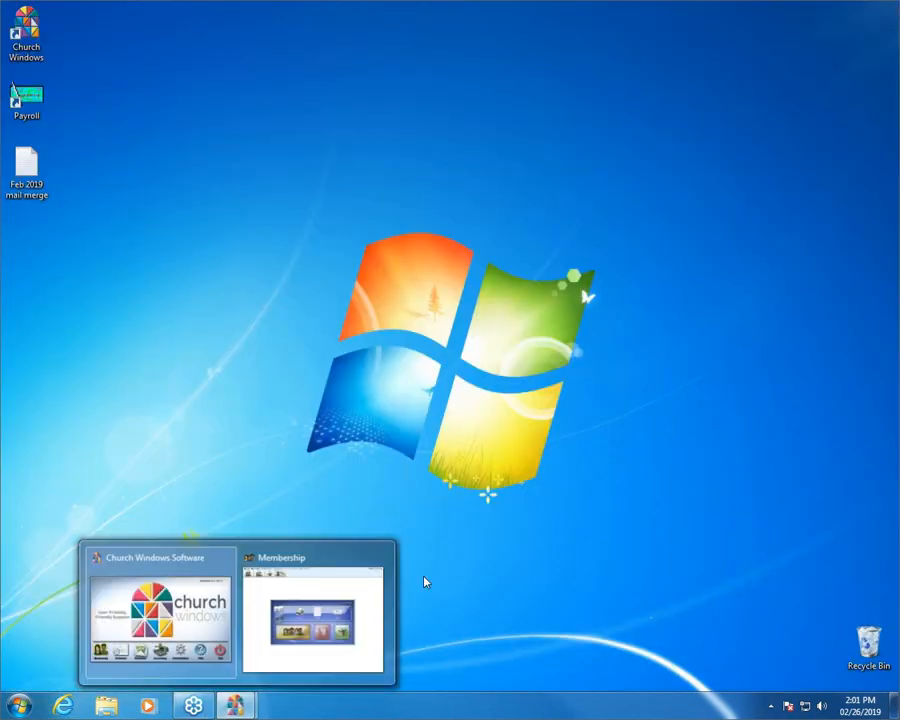
# Close the Membership module in Church Windows, view the user permissions under Administration Security, and leave them without saving.
pyautogui.click(301, 562)
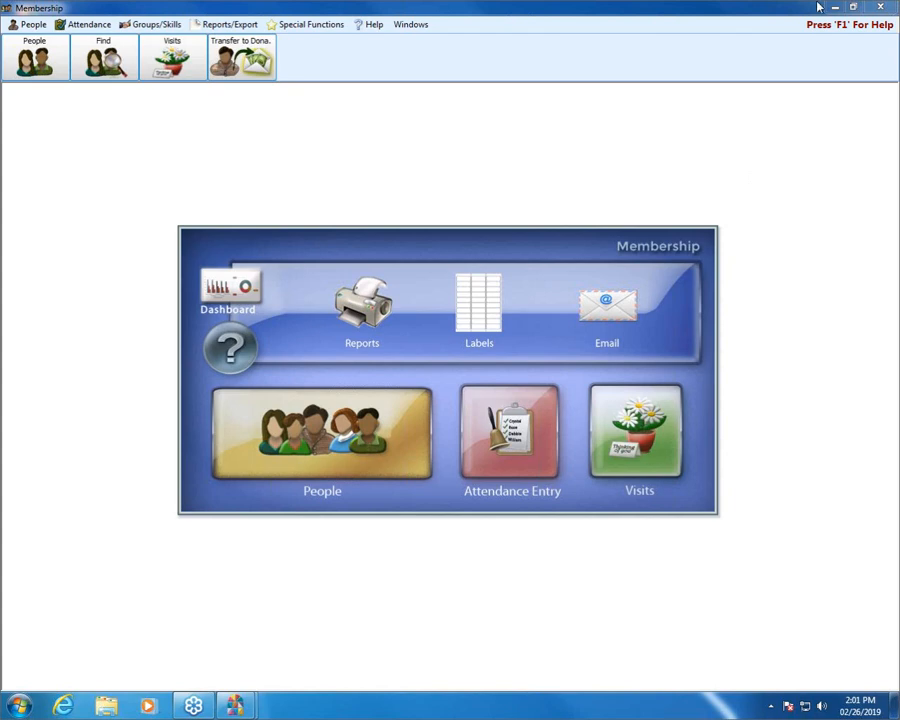
pyautogui.click(877, 9)
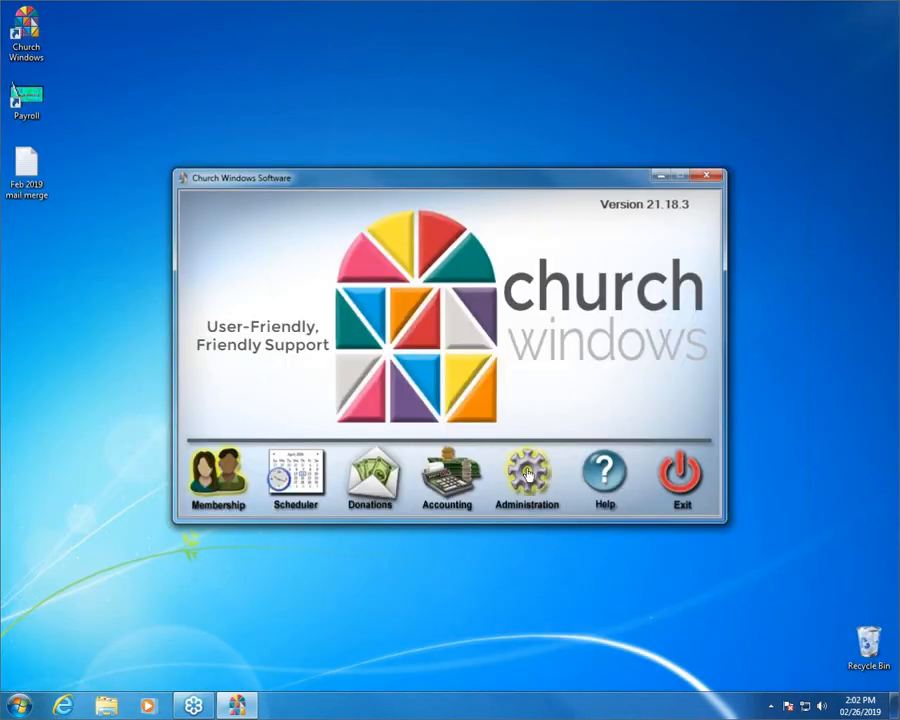
pyautogui.click(528, 474)
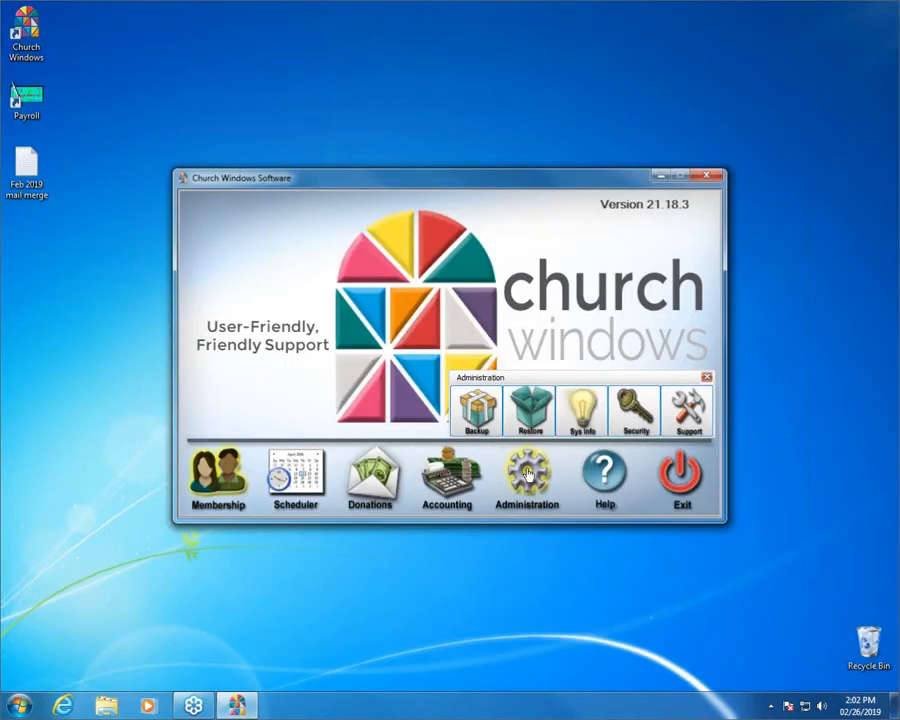
pyautogui.click(636, 428)
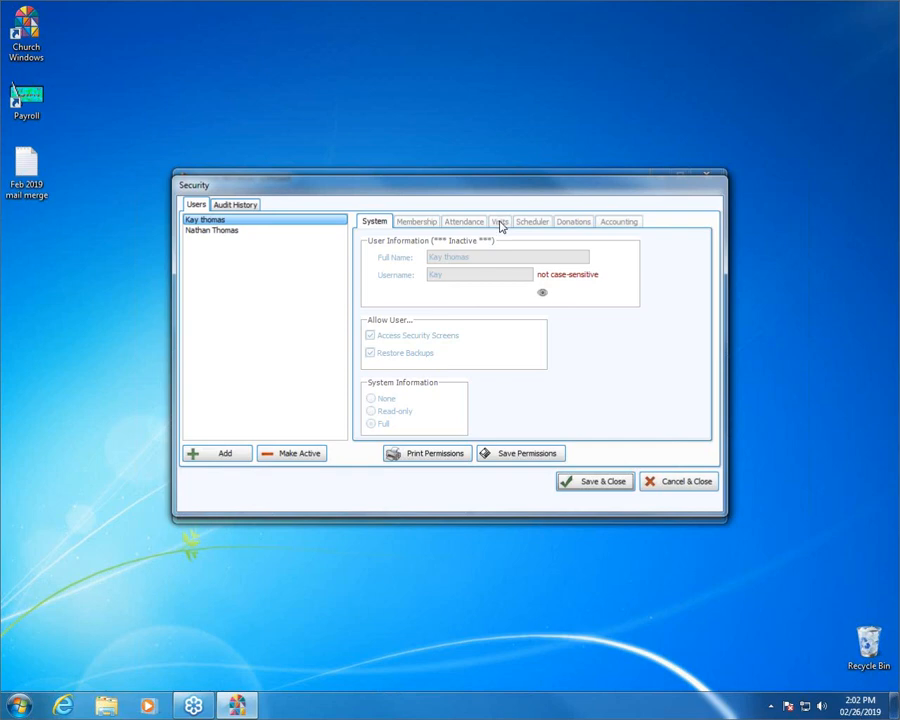
pyautogui.click(669, 489)
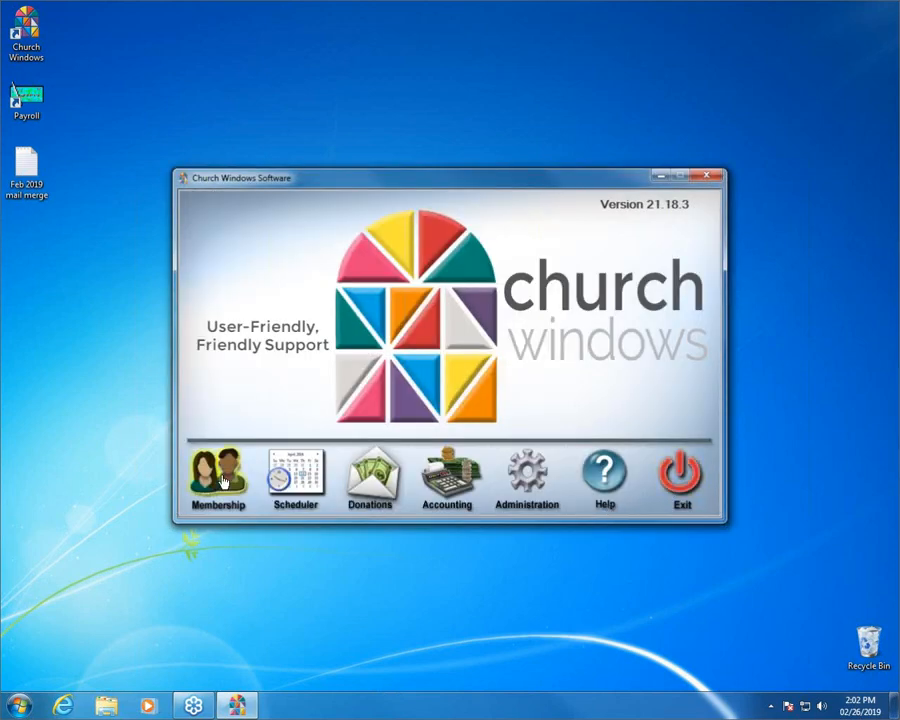
# Open the visits list in the Membership module and start a new visit entry.
pyautogui.click(220, 480)
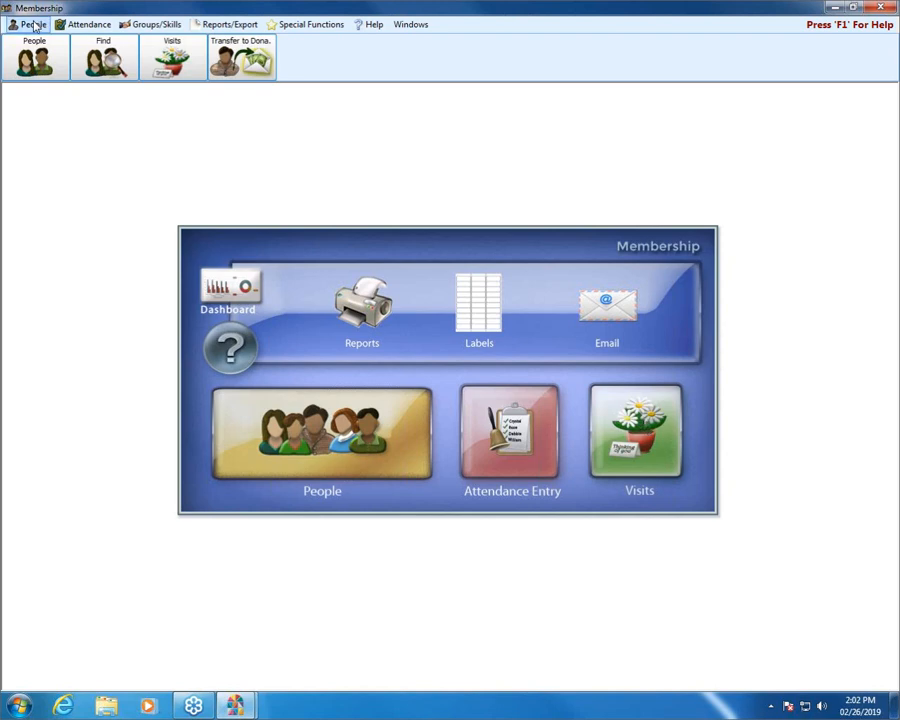
pyautogui.click(191, 57)
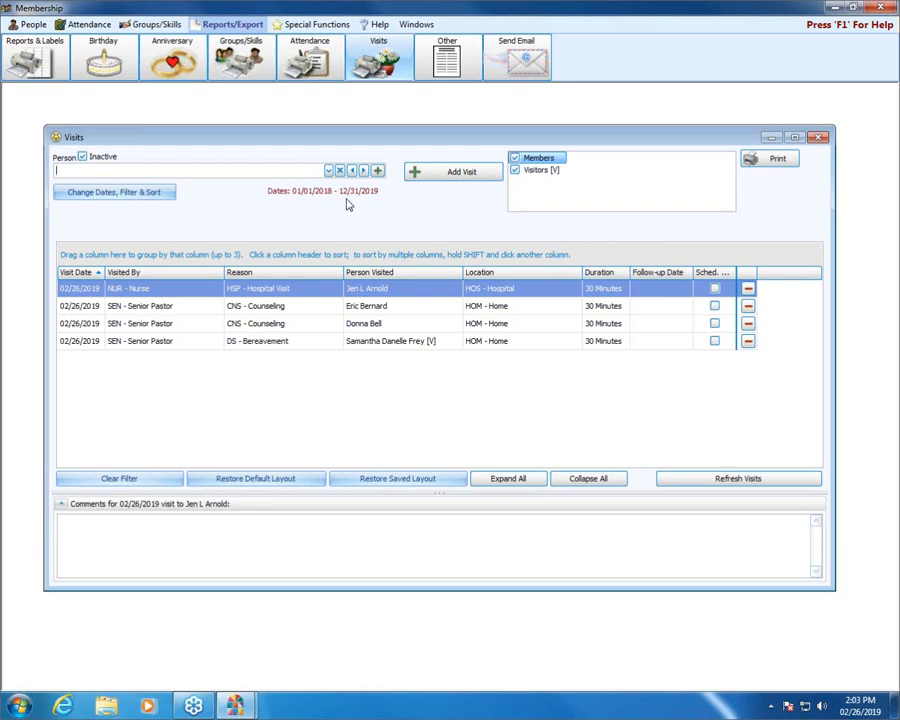
pyautogui.click(427, 172)
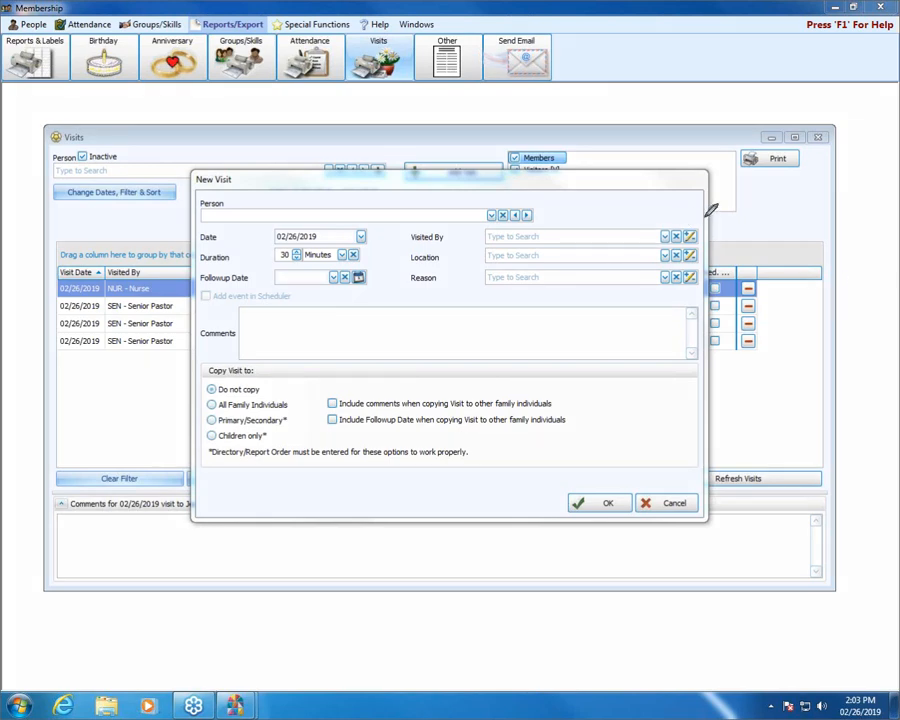
# Examine the available Visited By, Location and Reason choices for the new visit.
pyautogui.moveTo(703, 216)
pyautogui.mouseDown()
pyautogui.moveTo(425, 209)
pyautogui.moveTo(390, 285)
pyautogui.moveTo(510, 295)
pyautogui.moveTo(735, 285)
pyautogui.moveTo(729, 237)
pyautogui.moveTo(699, 210)
pyautogui.mouseUp()
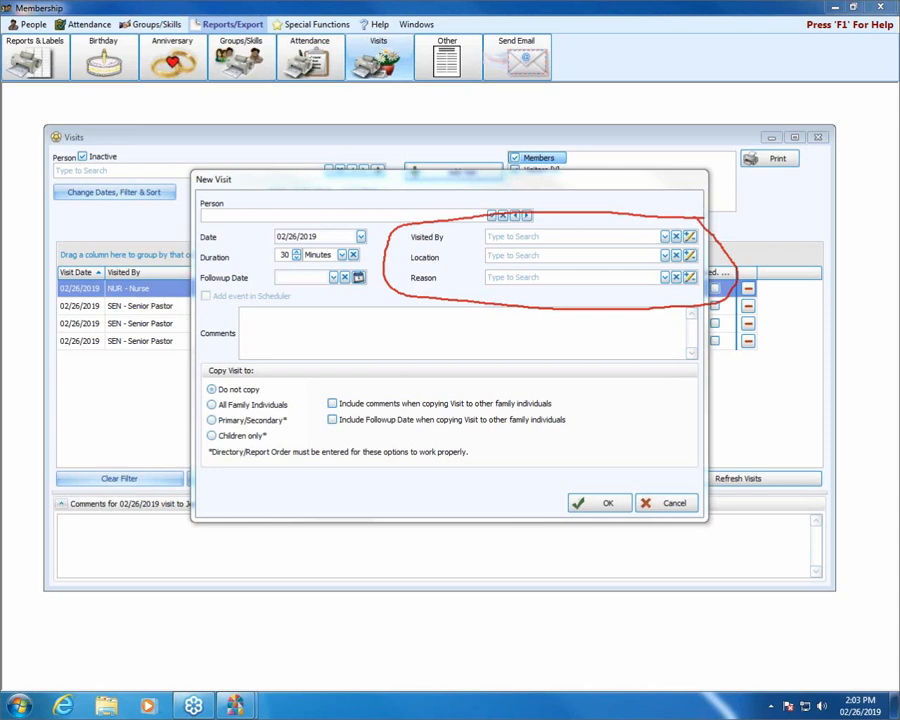
pyautogui.press('Escape')
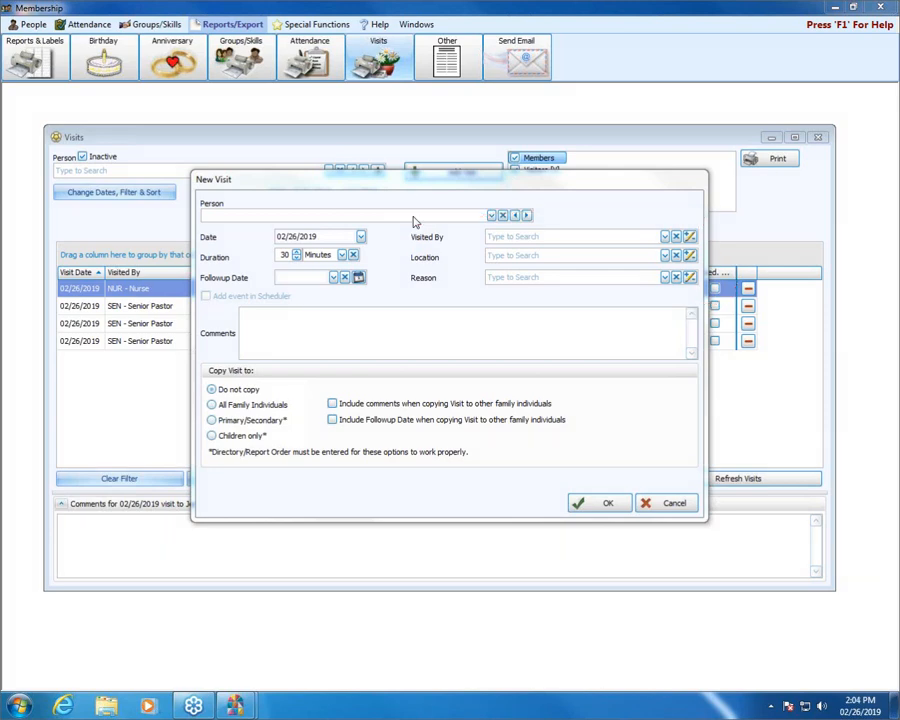
pyautogui.click(665, 237)
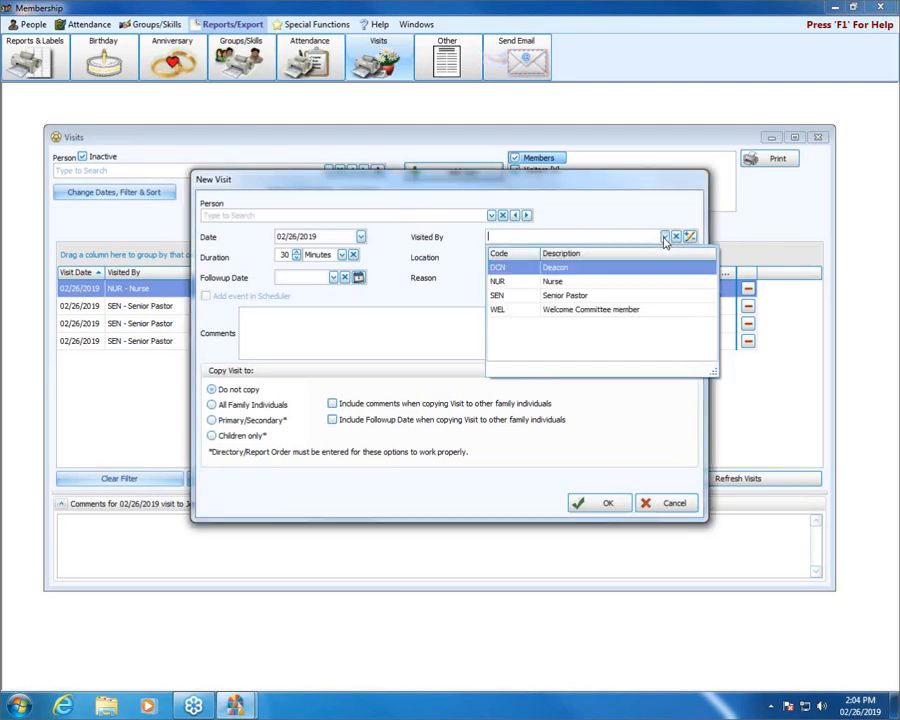
pyautogui.click(665, 237)
pyautogui.click(665, 257)
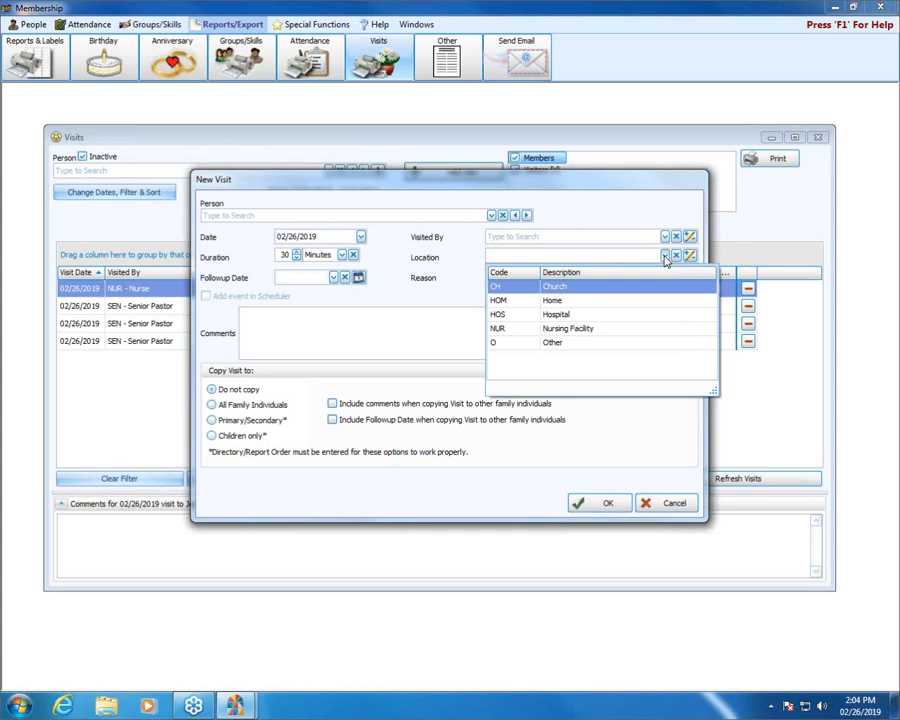
pyautogui.click(665, 257)
pyautogui.click(665, 277)
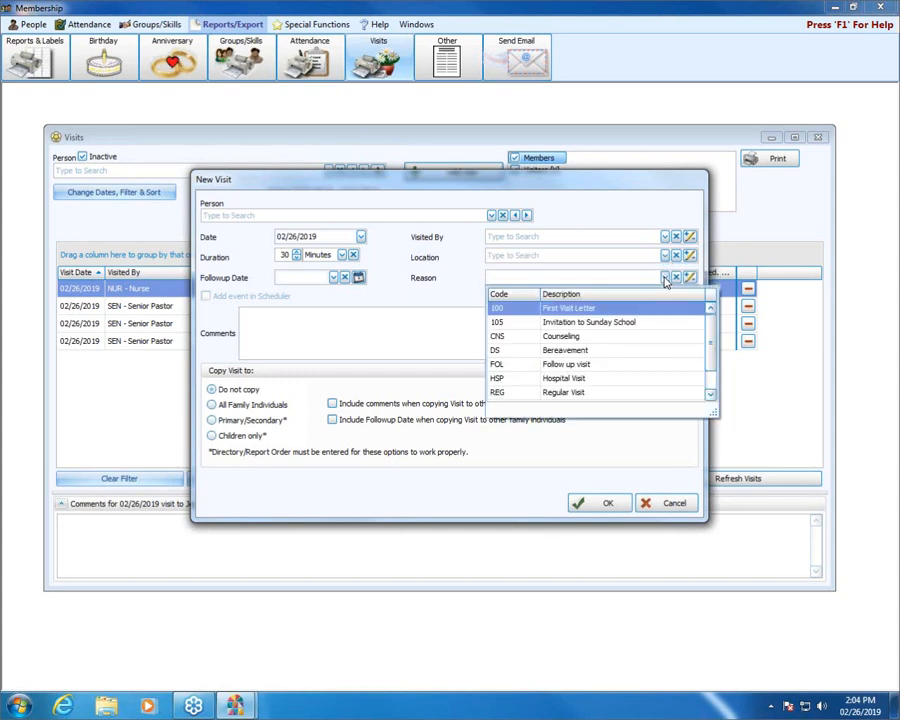
pyautogui.click(665, 277)
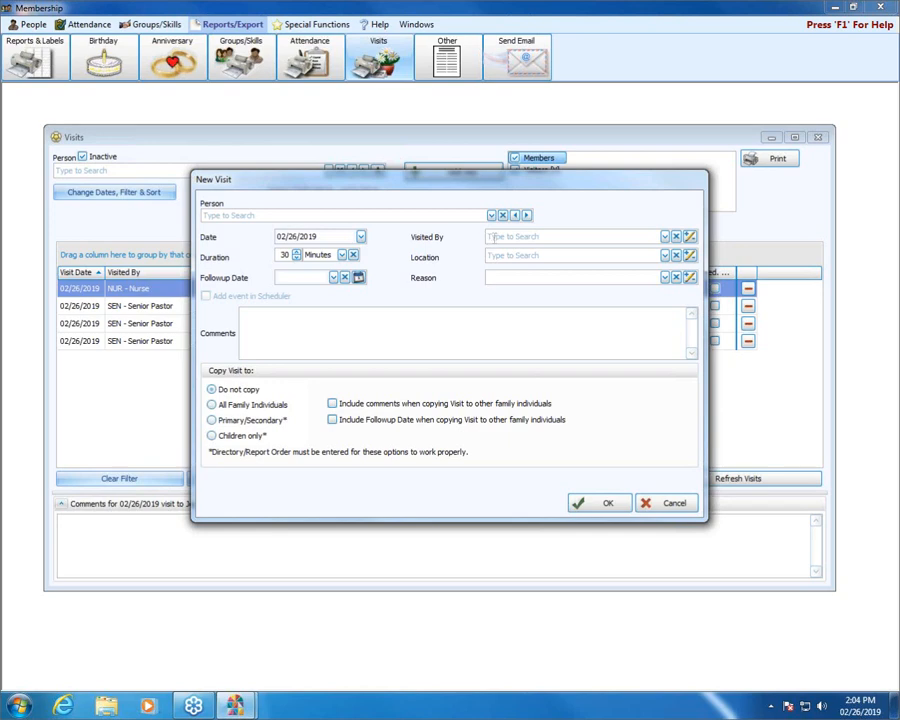
# Add a Visited By code SEC with the description Secretary.
pyautogui.click(690, 238)
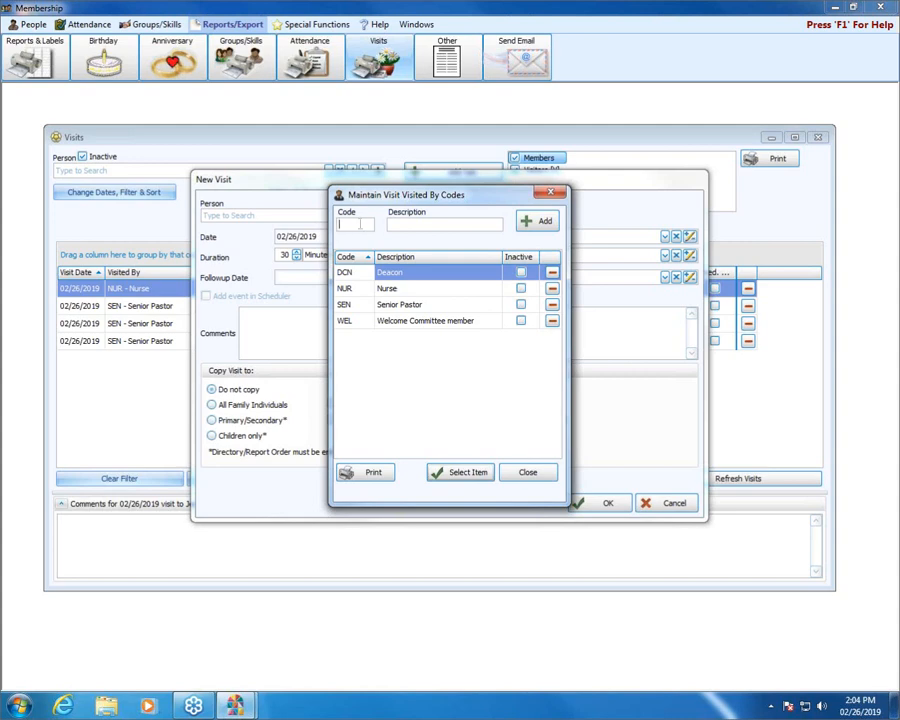
pyautogui.write('SEC')
pyautogui.press('Tab')
pyautogui.write('secretary')
pyautogui.press('BackSpace')
pyautogui.press('BackSpace')
pyautogui.press('BackSpace')
pyautogui.press('BackSpace')
pyautogui.press('BackSpace')
pyautogui.press('BackSpace')
pyautogui.press('BackSpace')
pyautogui.press('BackSpace')
pyautogui.press('BackSpace')
pyautogui.write('Secretary')
pyautogui.click(531, 222)
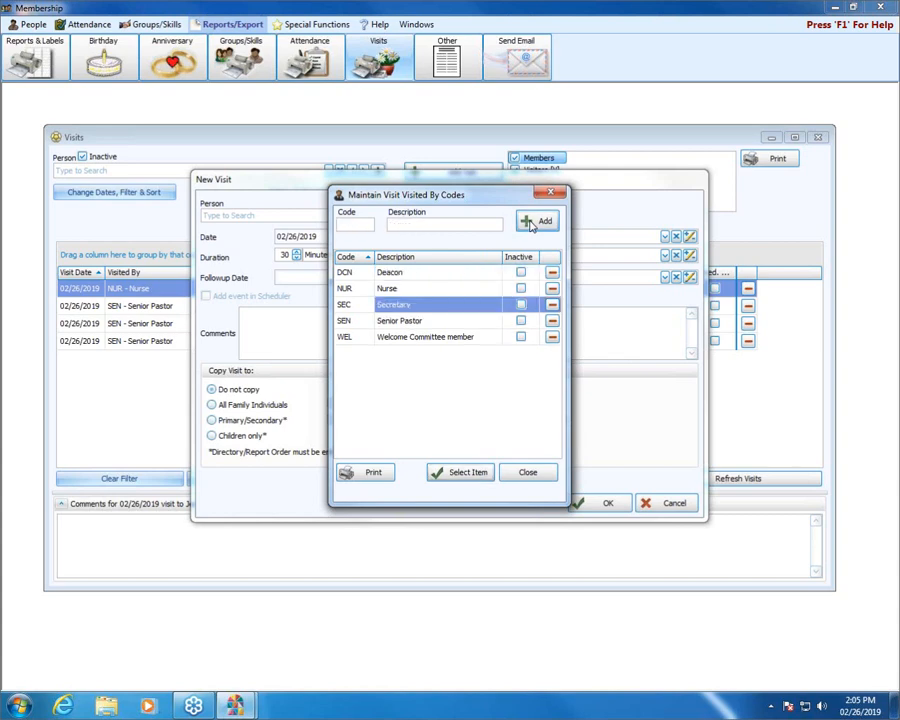
# Sort the Visited By codes by code and by description in both directions, ending with ascending description order.
pyautogui.click(358, 262)
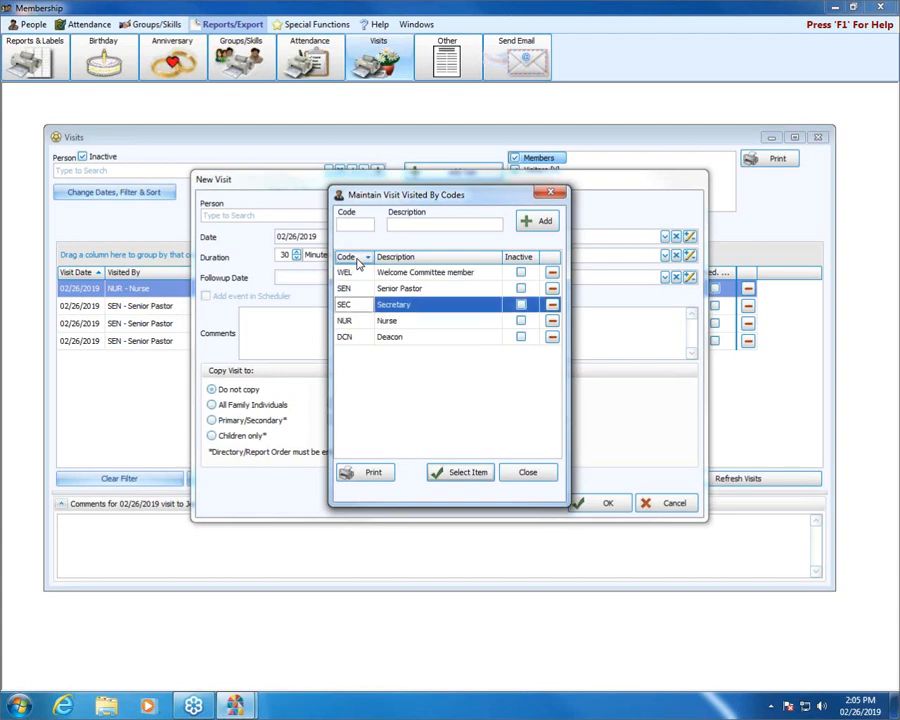
pyautogui.click(358, 262)
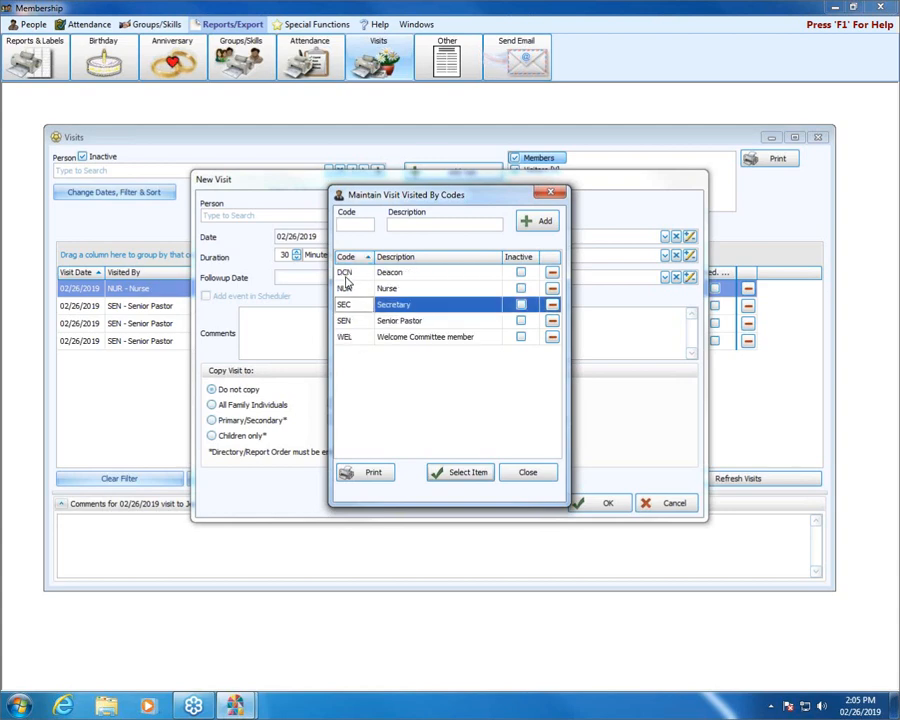
pyautogui.click(451, 259)
pyautogui.click(451, 262)
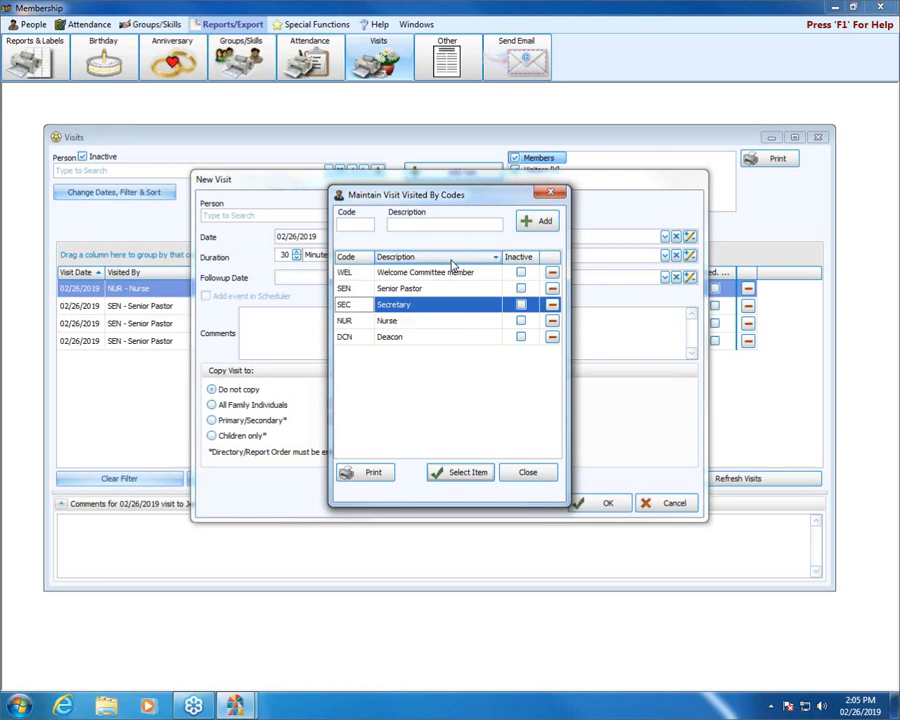
pyautogui.click(452, 262)
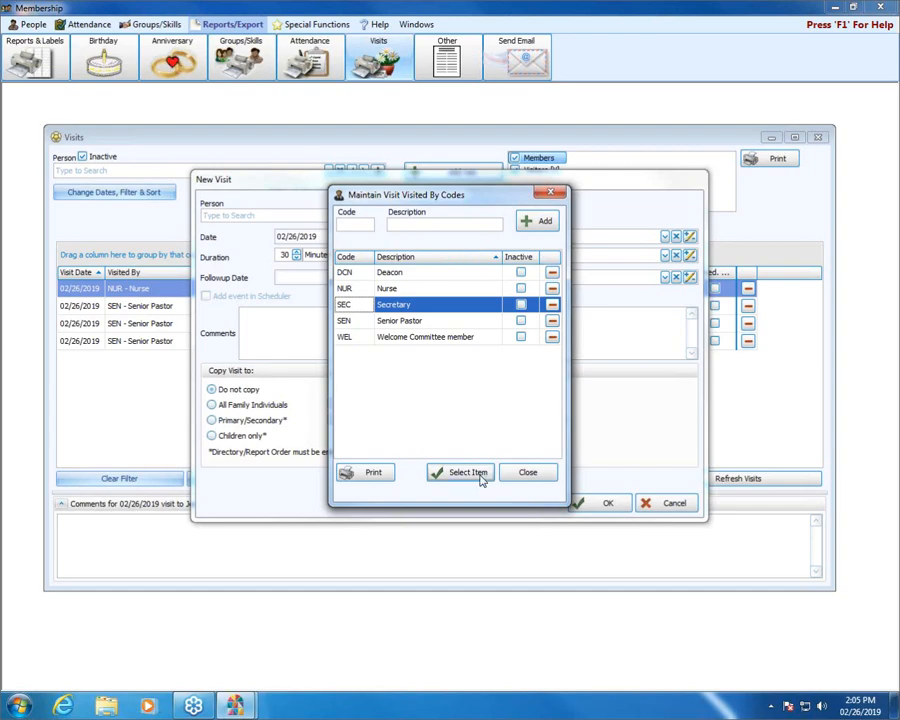
# Use the Secretary code as the new visit's Visited By value.
pyautogui.click(400, 304)
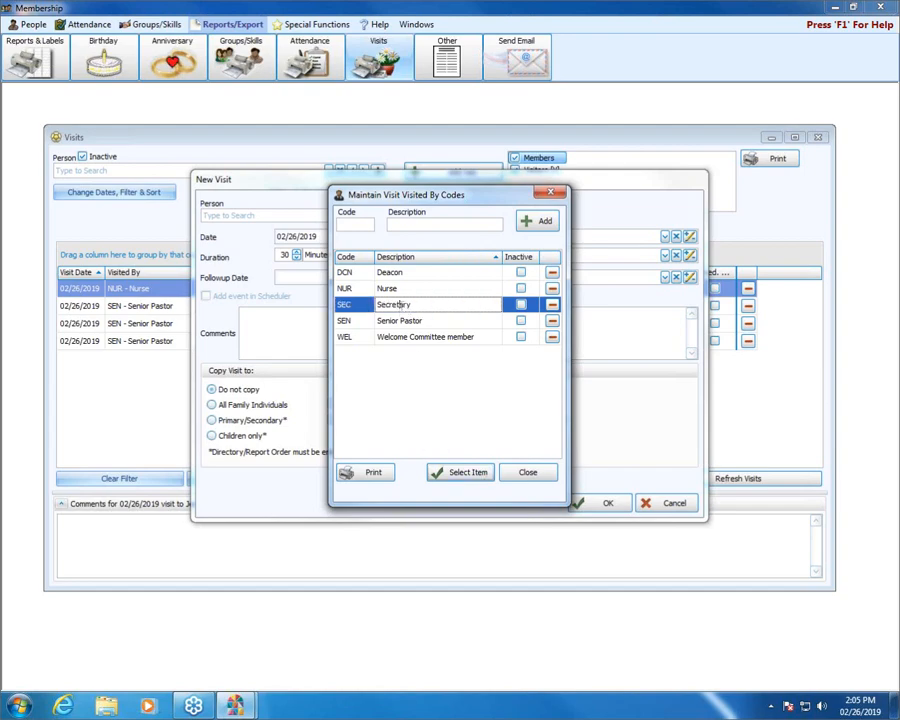
pyautogui.click(468, 474)
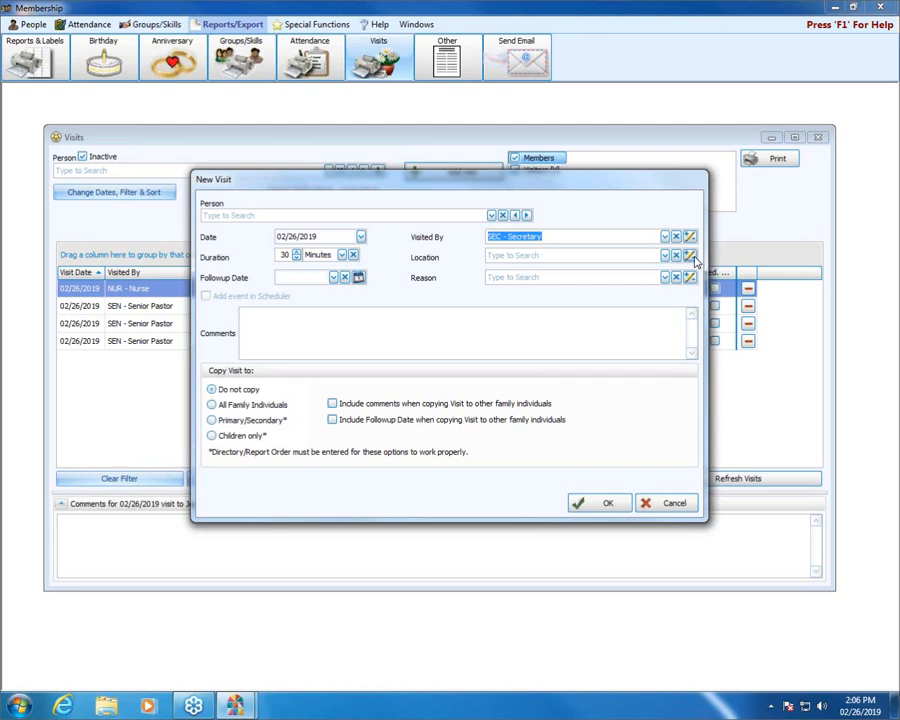
pyautogui.press('Tab')
# View the maintenance lists for visit location codes and visit reason codes, closing each without changes.
pyautogui.click(690, 257)
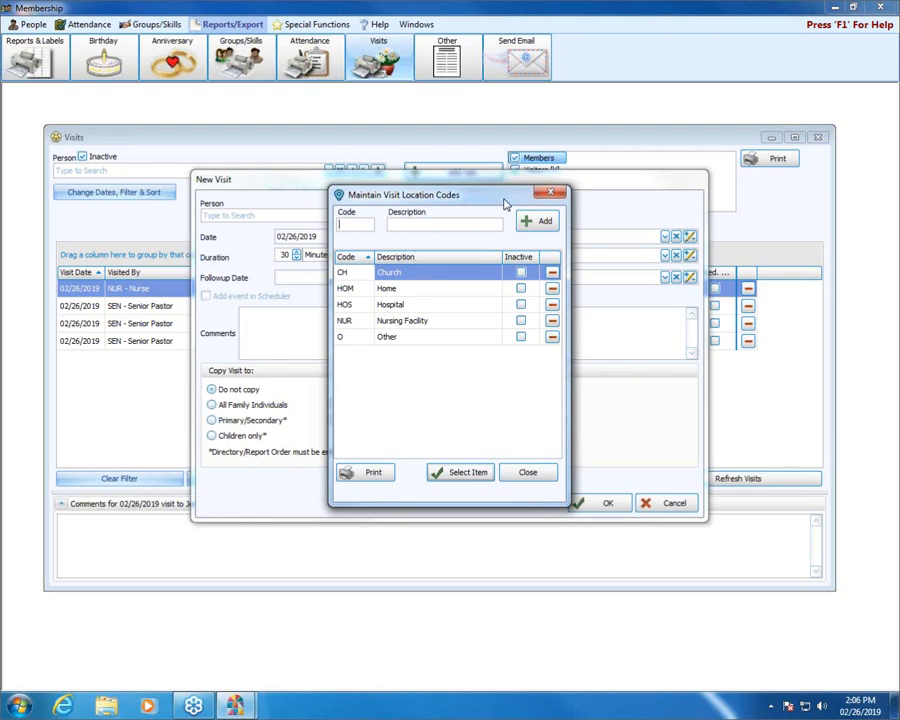
pyautogui.click(550, 192)
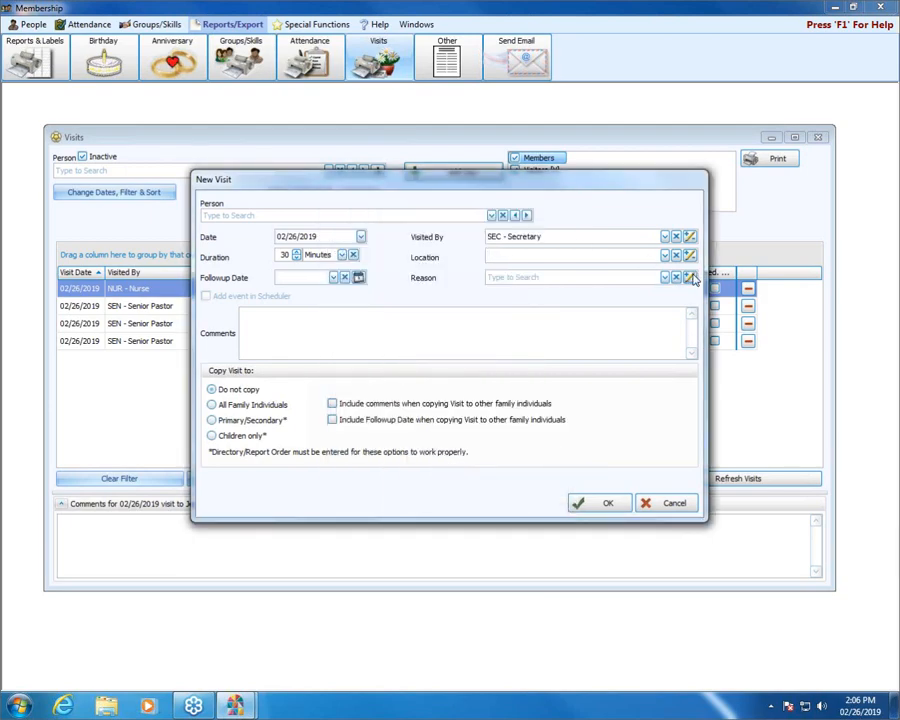
pyautogui.click(690, 277)
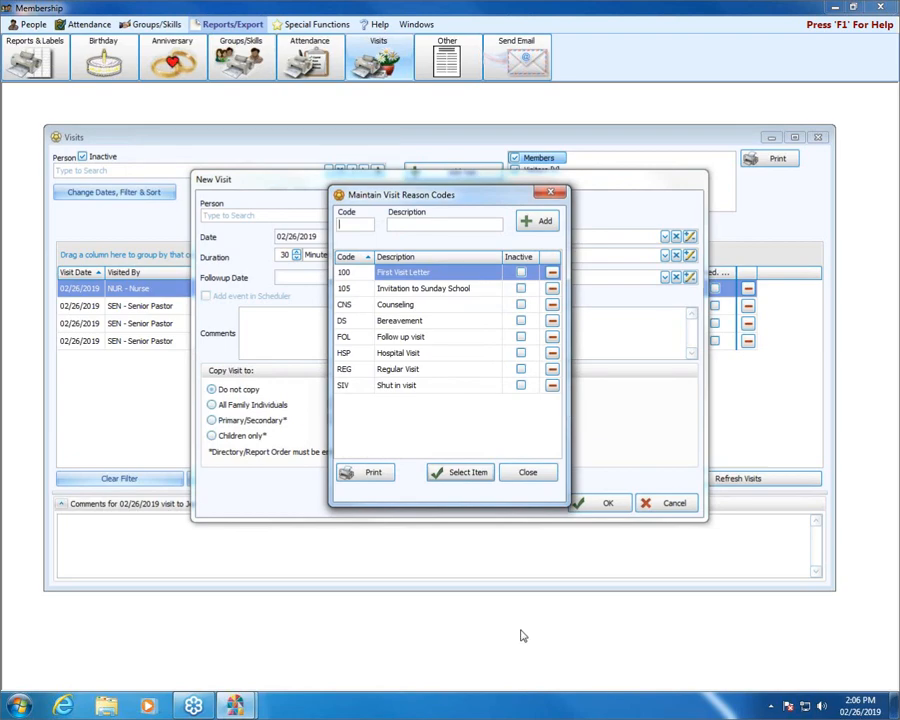
pyautogui.click(540, 474)
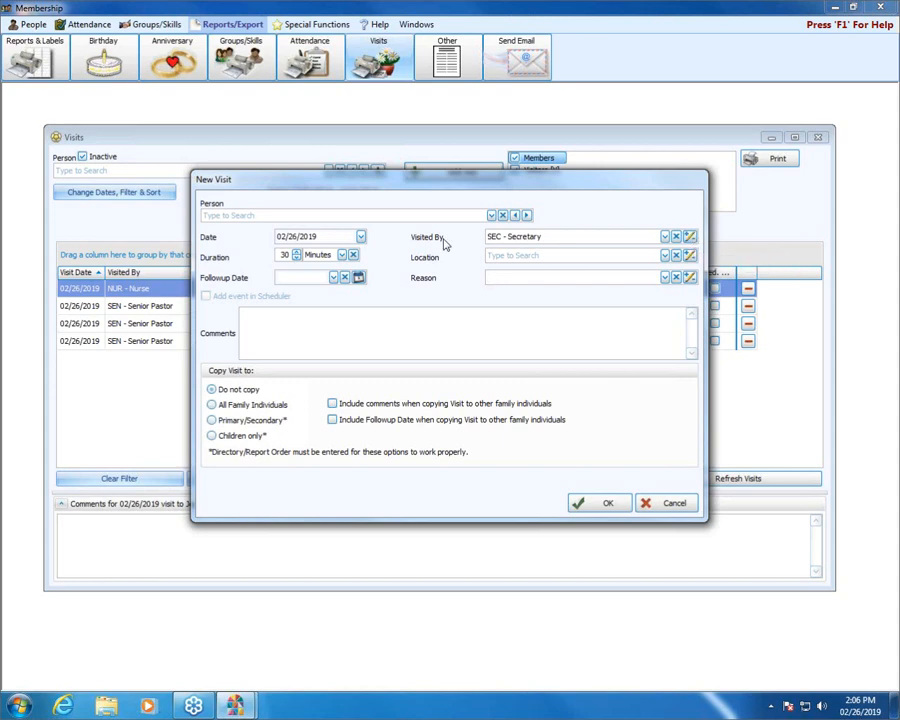
# Edit the Secretary entry in the Visited By codes, setting its code to Sct and its description to Sec.
pyautogui.click(689, 237)
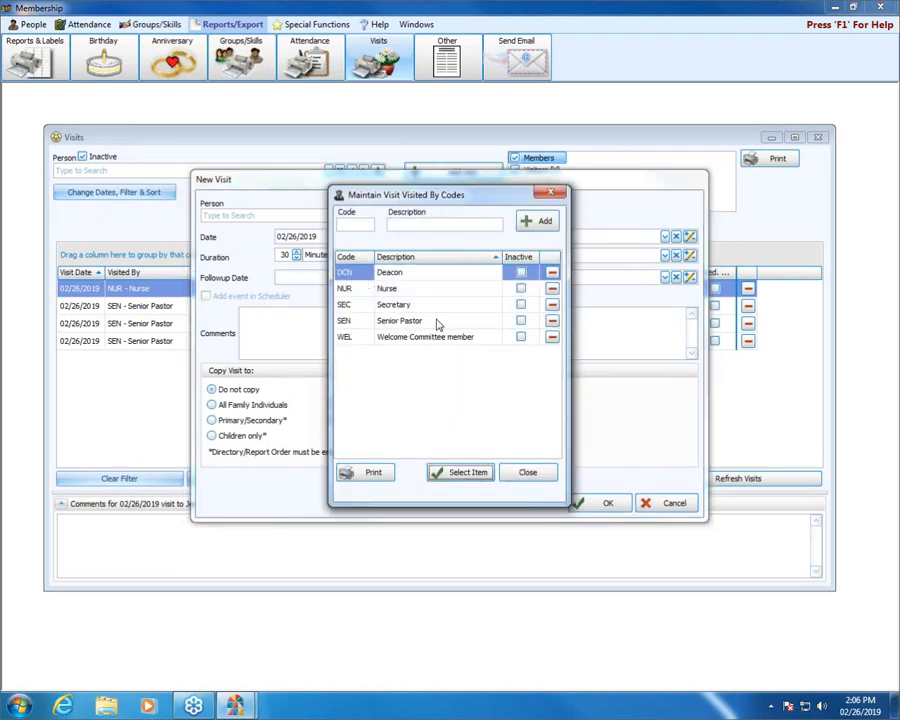
pyautogui.click(361, 305)
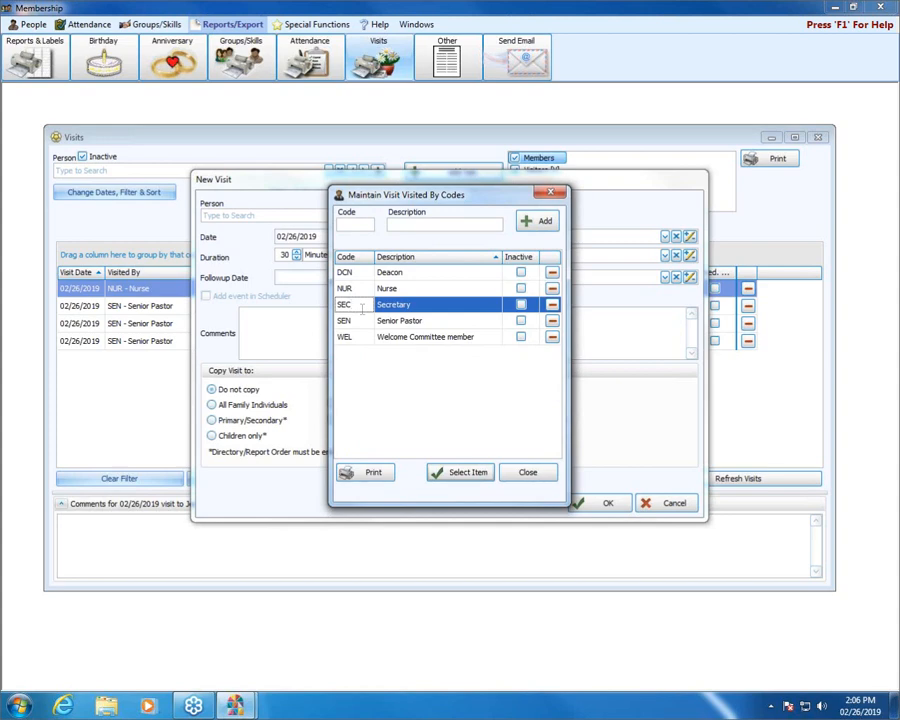
pyautogui.write('Sct')
pyautogui.click(434, 305)
pyautogui.press('BackSpace')
pyautogui.press('BackSpace')
pyautogui.press('BackSpace')
pyautogui.press('BackSpace')
pyautogui.press('BackSpace')
pyautogui.press('BackSpace')
pyautogui.press('BackSpace')
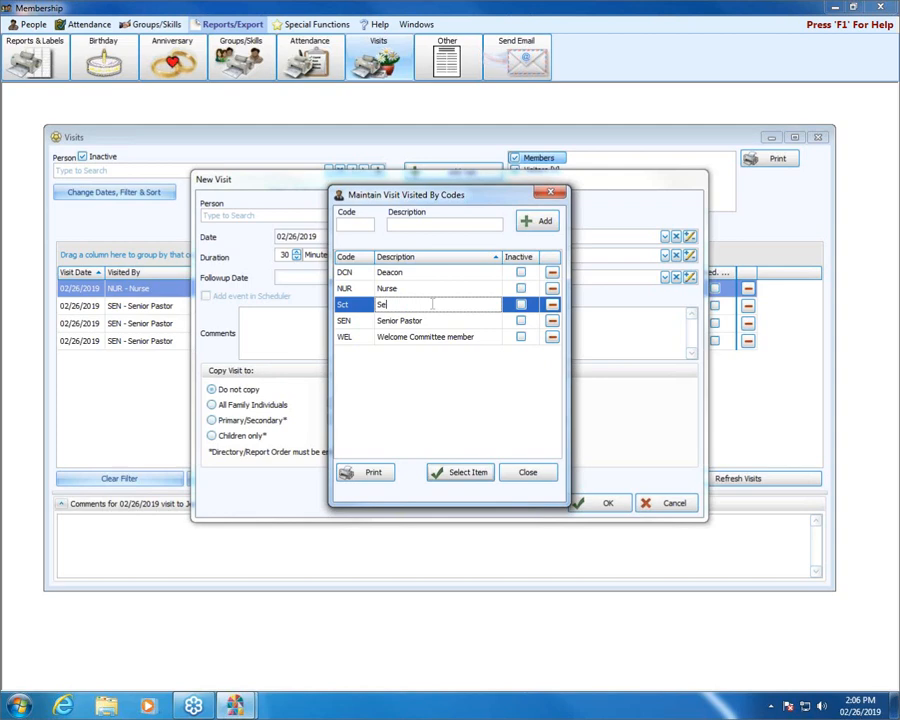
pyautogui.write('c')
pyautogui.click(430, 288)
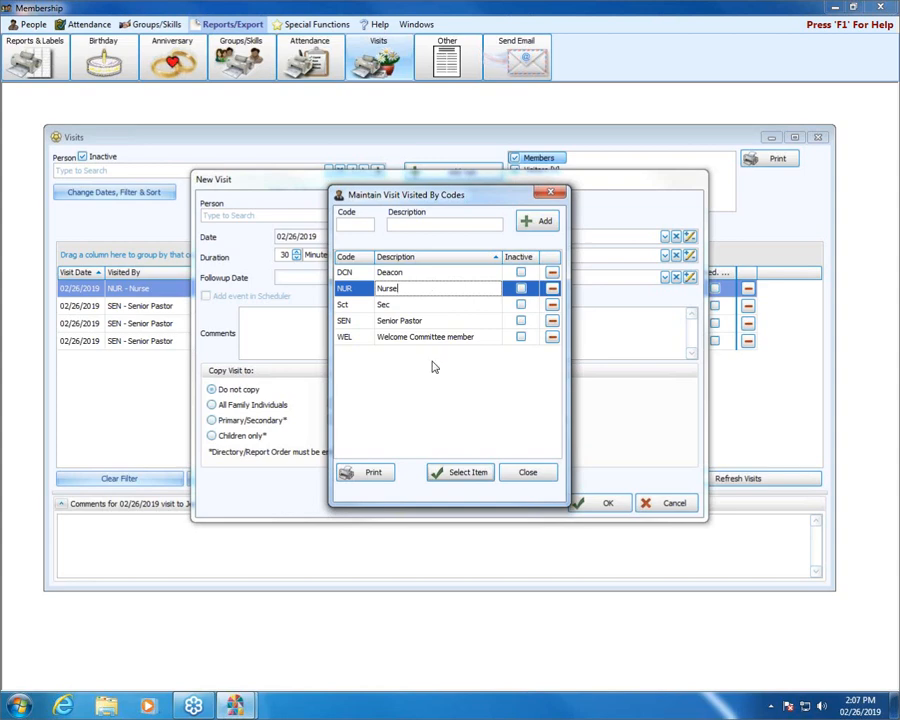
# Delete the Sec (Sct) entry from the Visited By codes, and request deletion of the Senior Pastor code but decline it.
pyautogui.click(551, 305)
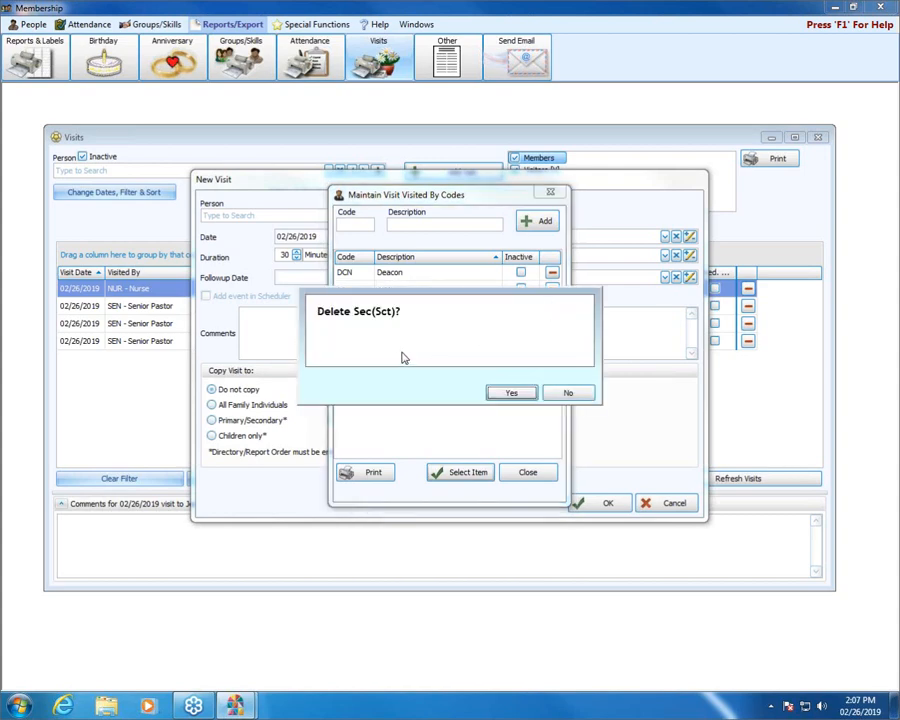
pyautogui.click(525, 392)
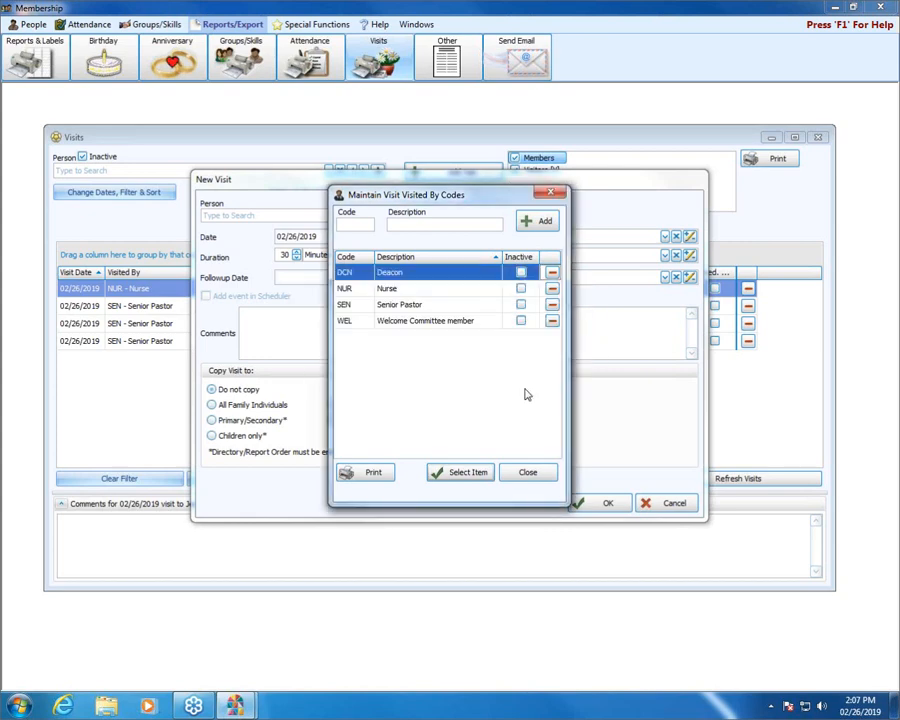
pyautogui.click(552, 306)
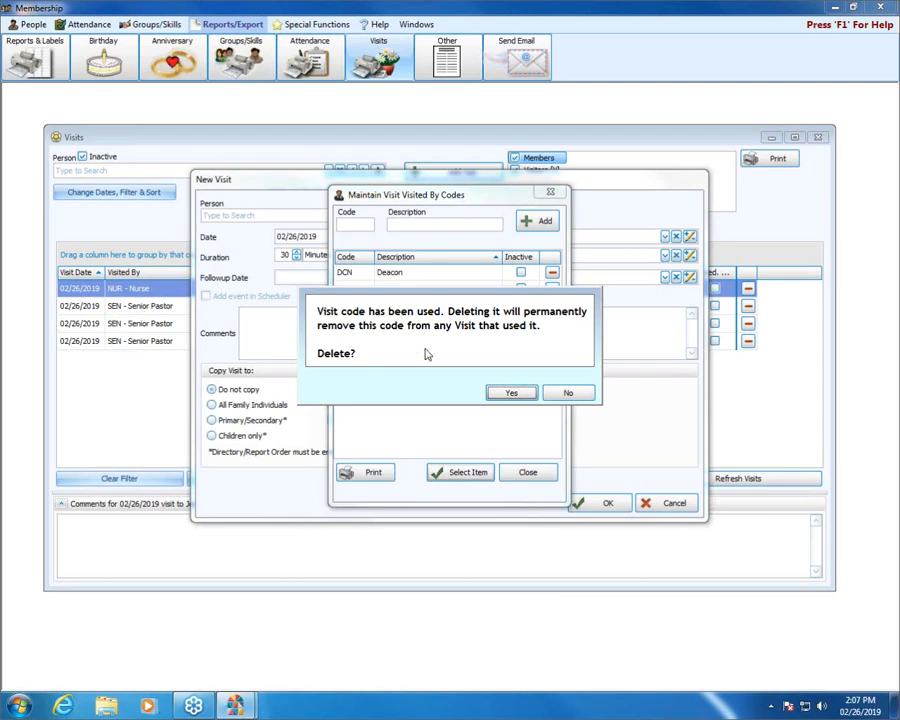
pyautogui.click(589, 396)
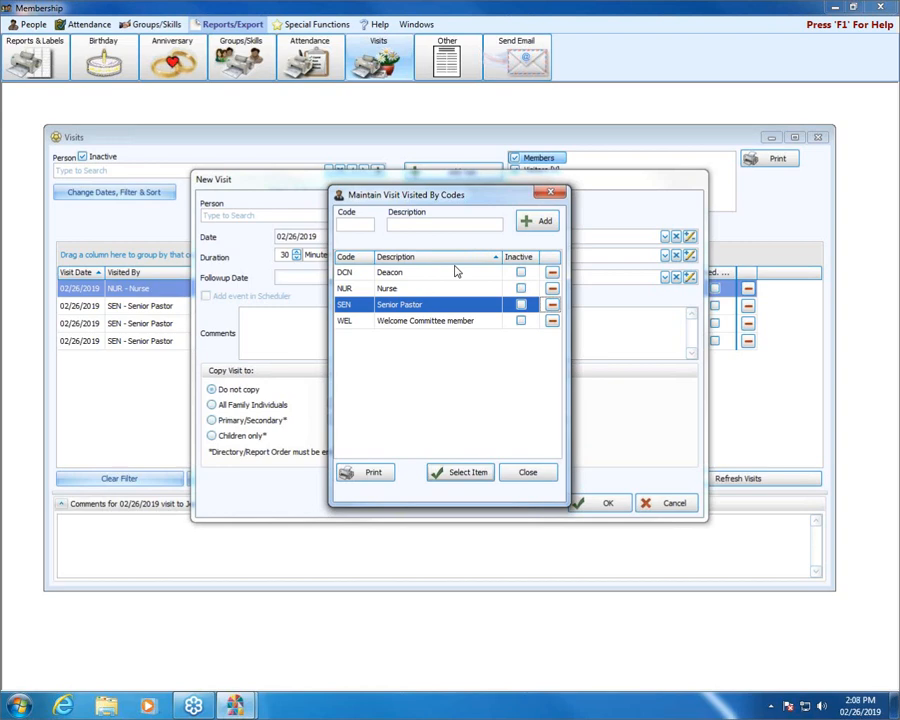
# Try marking the Senior Pastor code as inactive and sort the Visited By codes by inactive status.
pyautogui.click(521, 305)
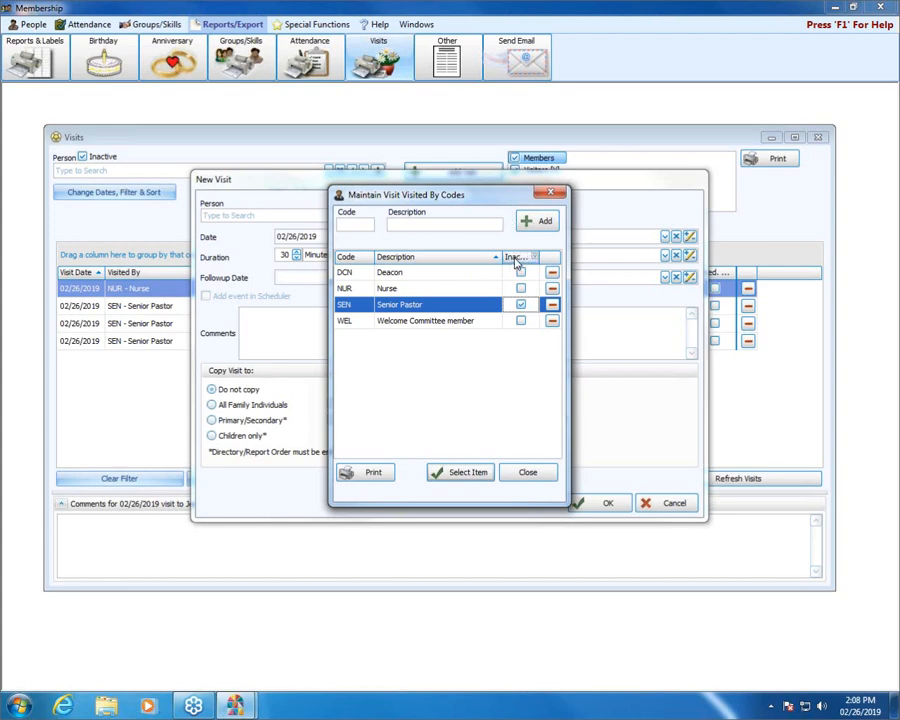
pyautogui.click(516, 258)
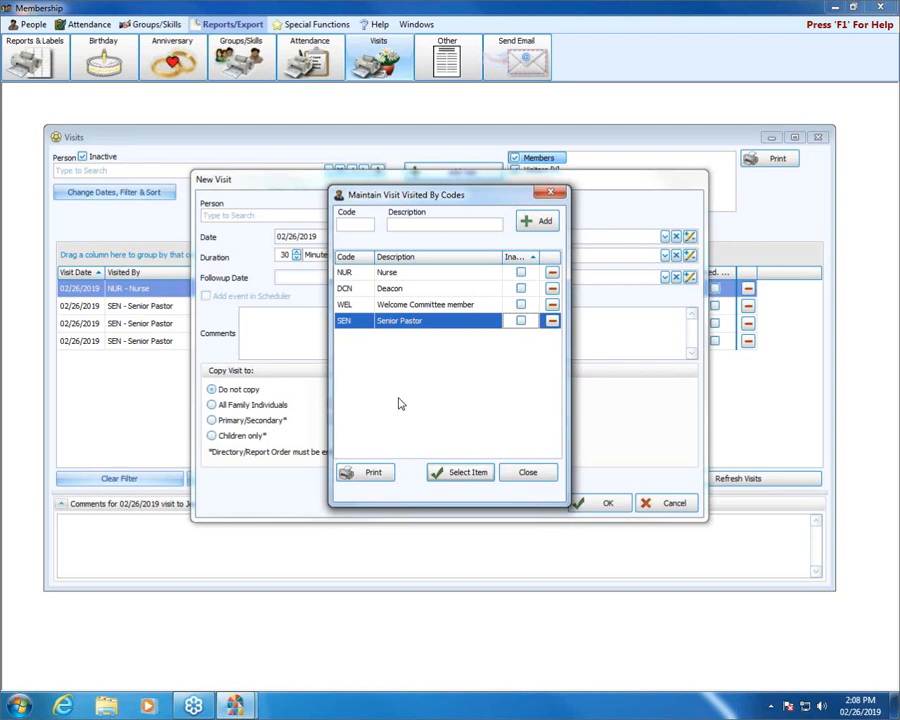
# Preview the printable list of Visited By codes, and close the code list and the new visit without saving.
pyautogui.click(365, 476)
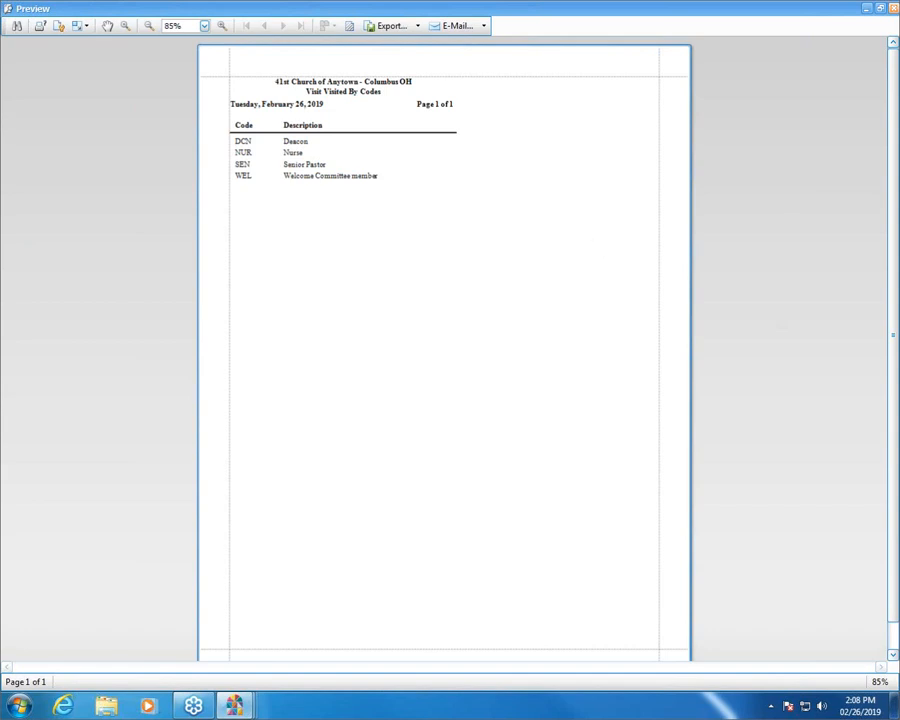
pyautogui.click(884, 10)
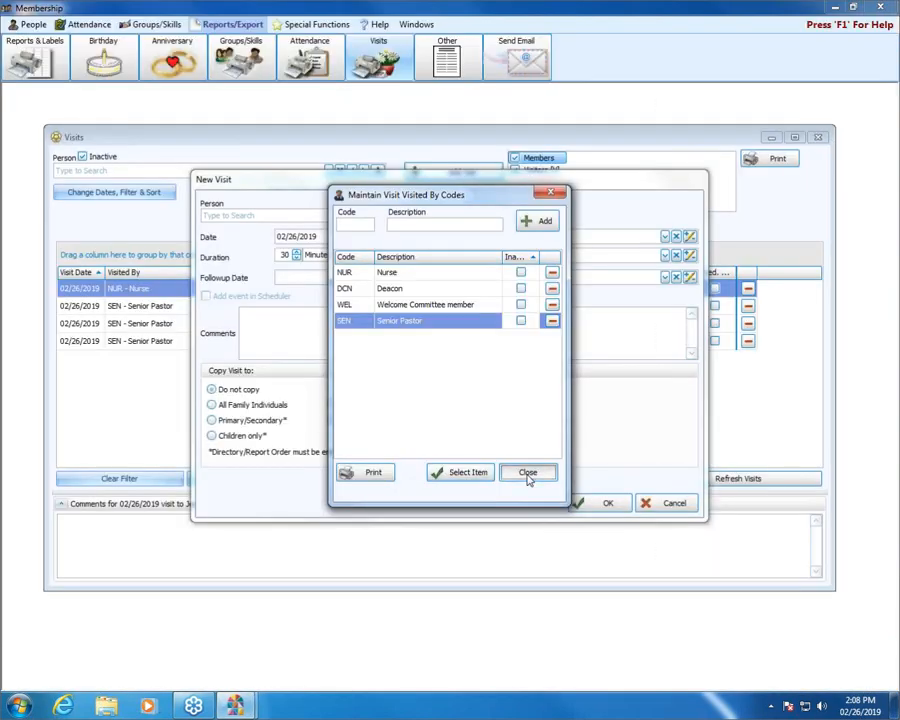
pyautogui.click(528, 474)
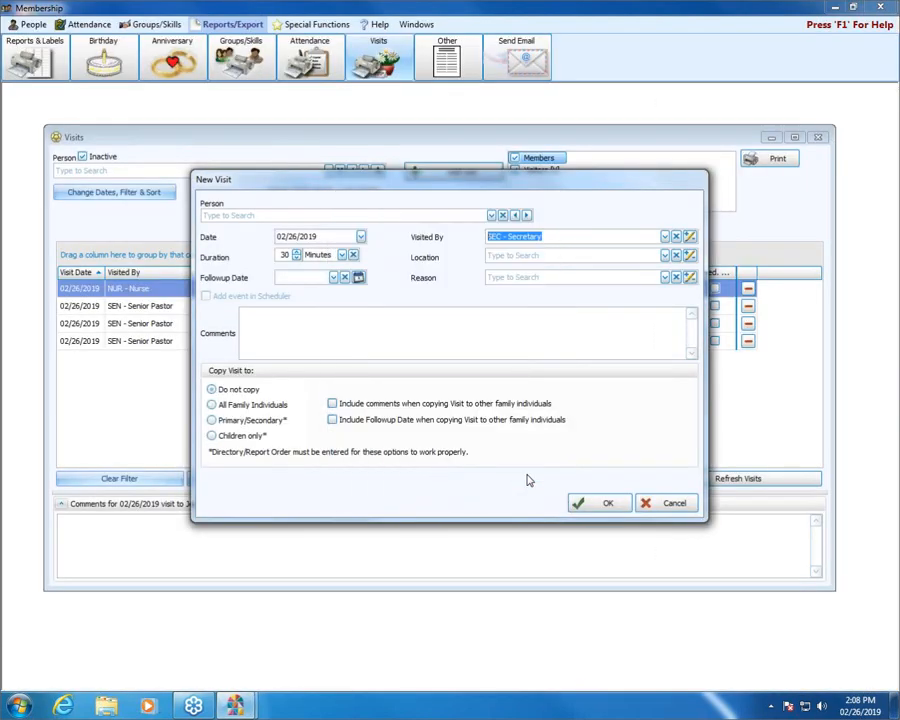
pyautogui.click(669, 510)
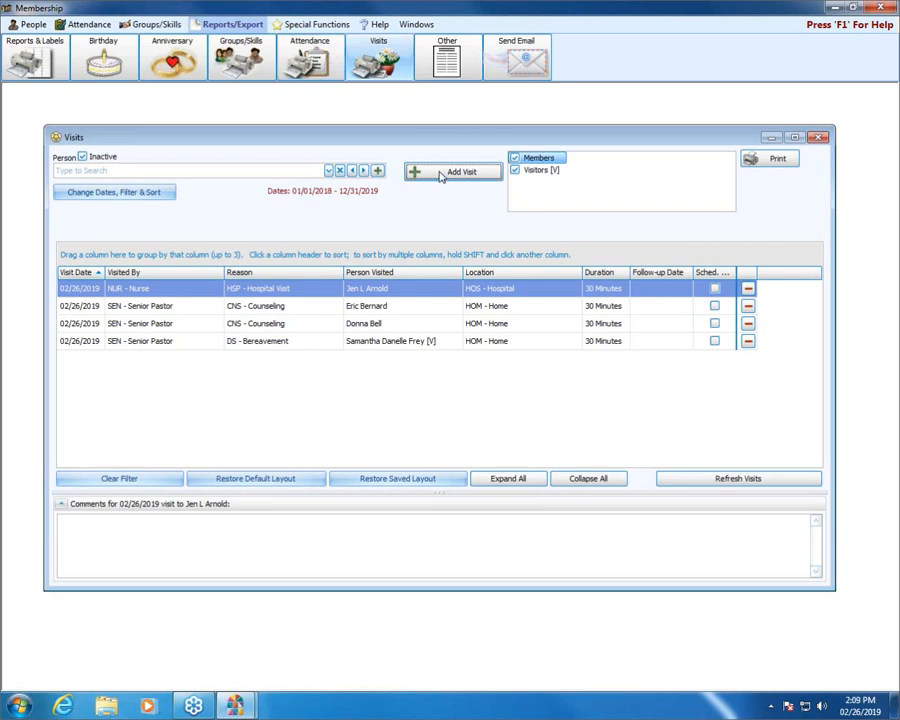
# Filter the visits by one visitor and open a new visit for that person, cancelling it and clearing the filter.
pyautogui.click(189, 172)
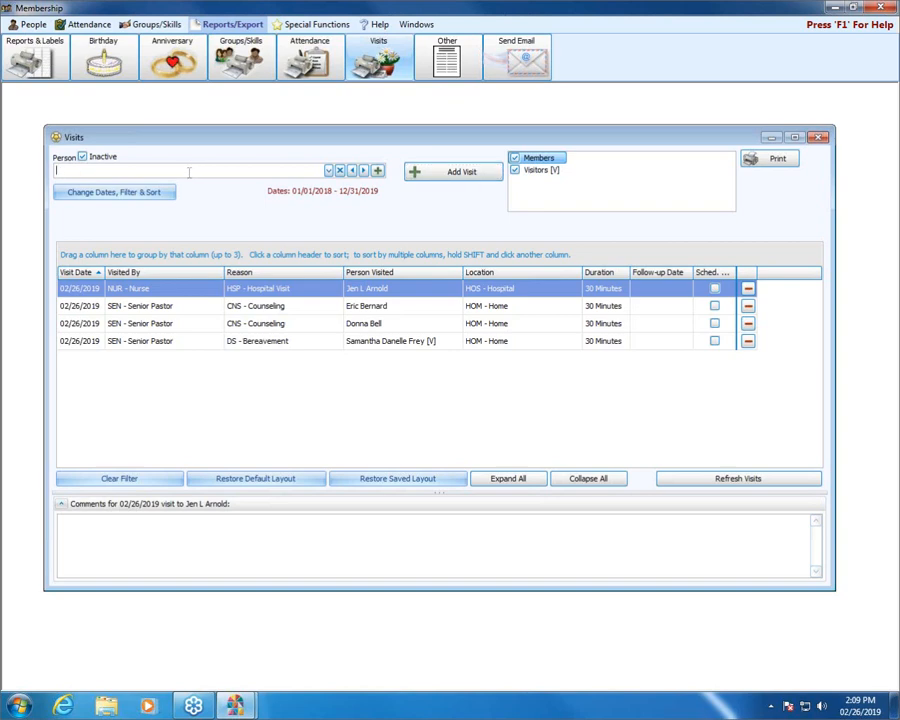
pyautogui.write('nin')
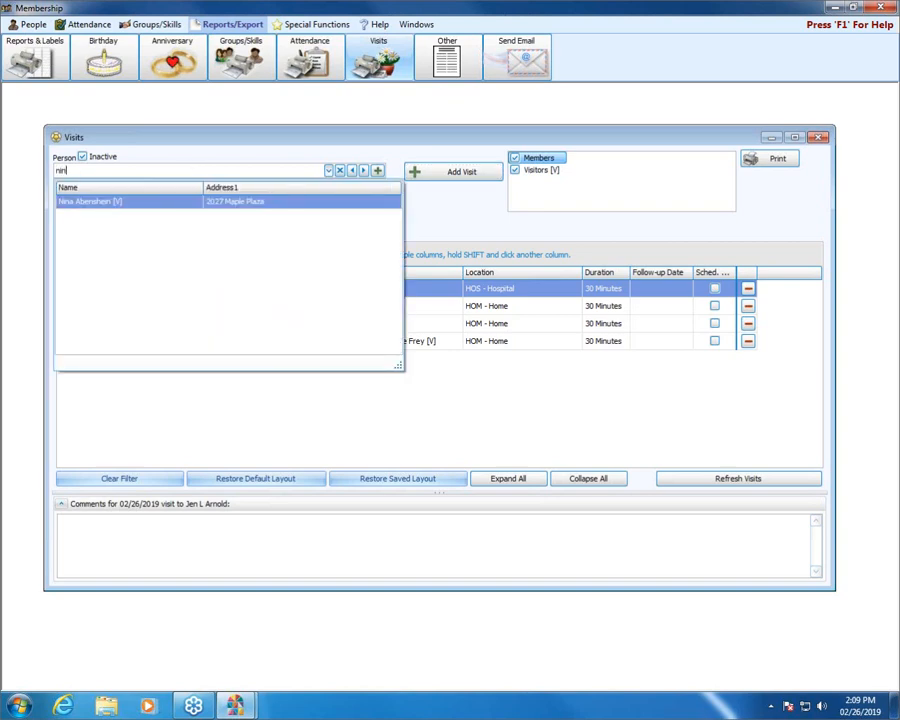
pyautogui.click(97, 202)
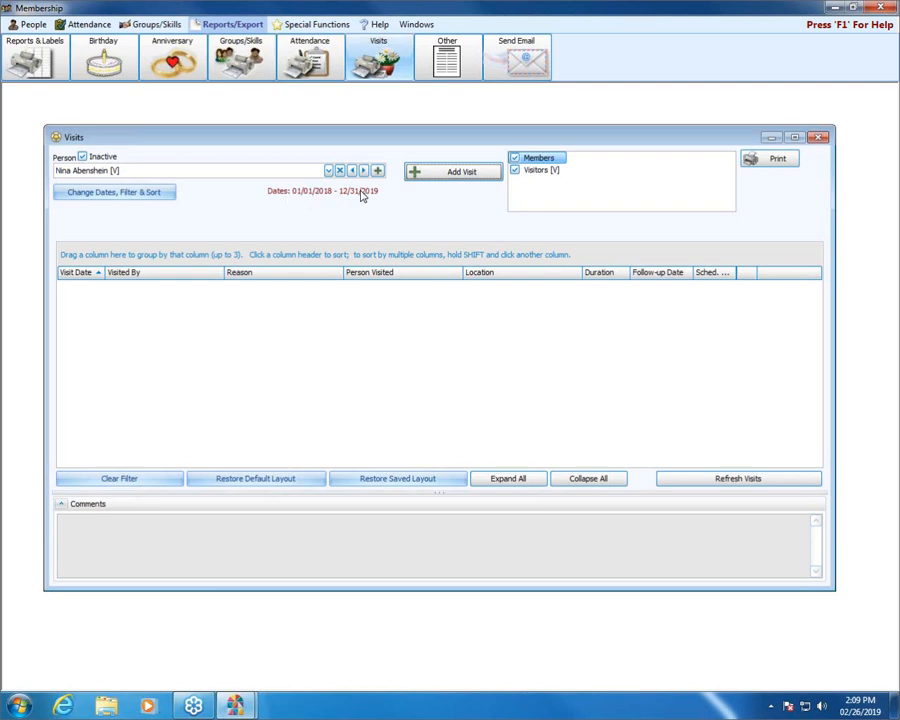
pyautogui.click(461, 172)
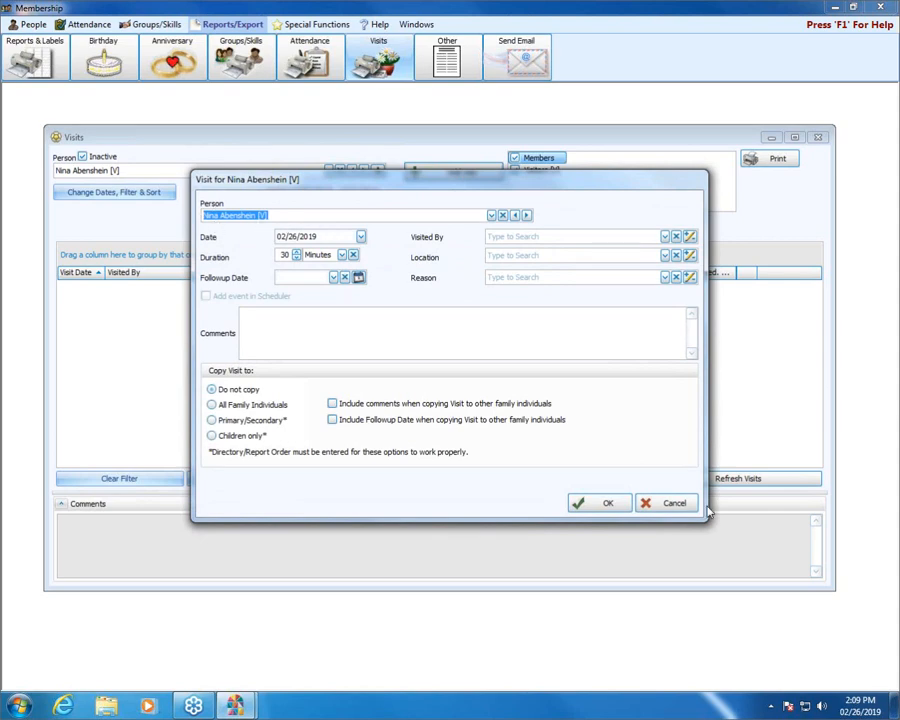
pyautogui.click(675, 505)
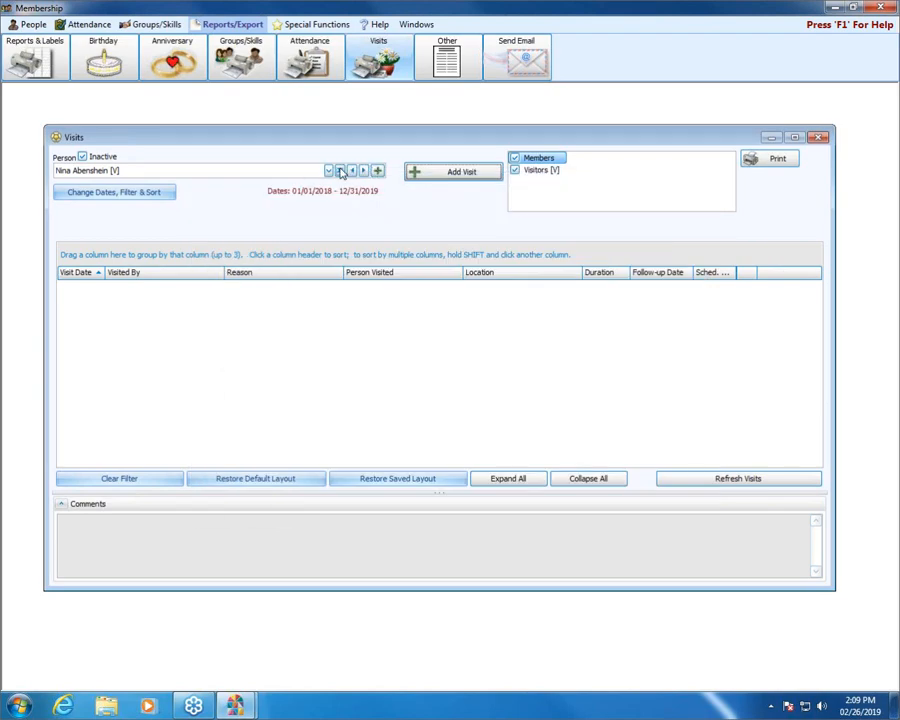
pyautogui.click(340, 171)
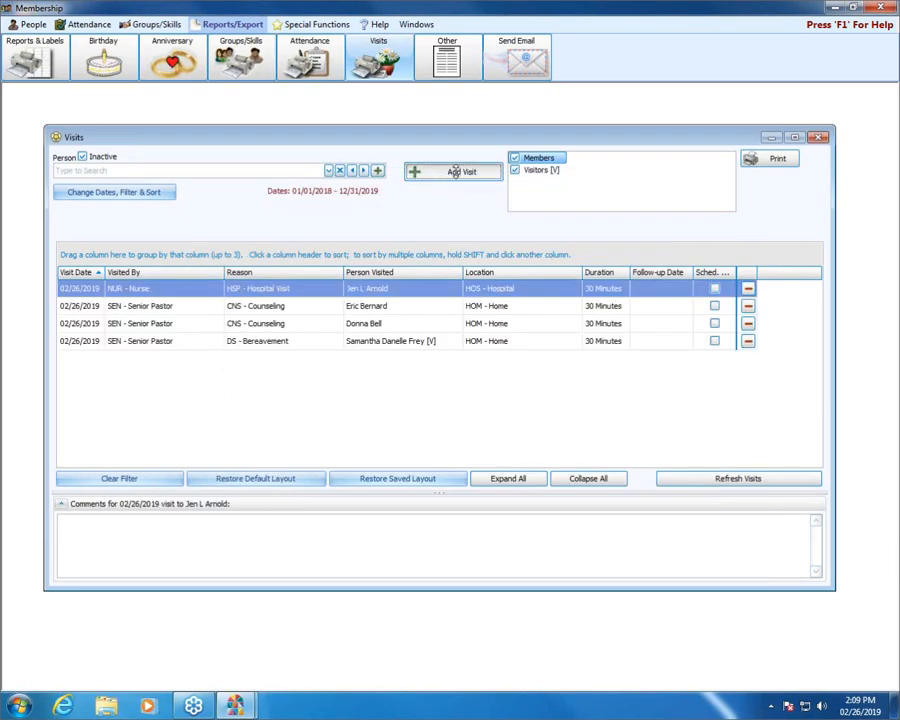
# Start a new visit for the visitor by searching for the first name, and set the visit date to 03/04/2019.
pyautogui.click(457, 174)
pyautogui.write('nina')
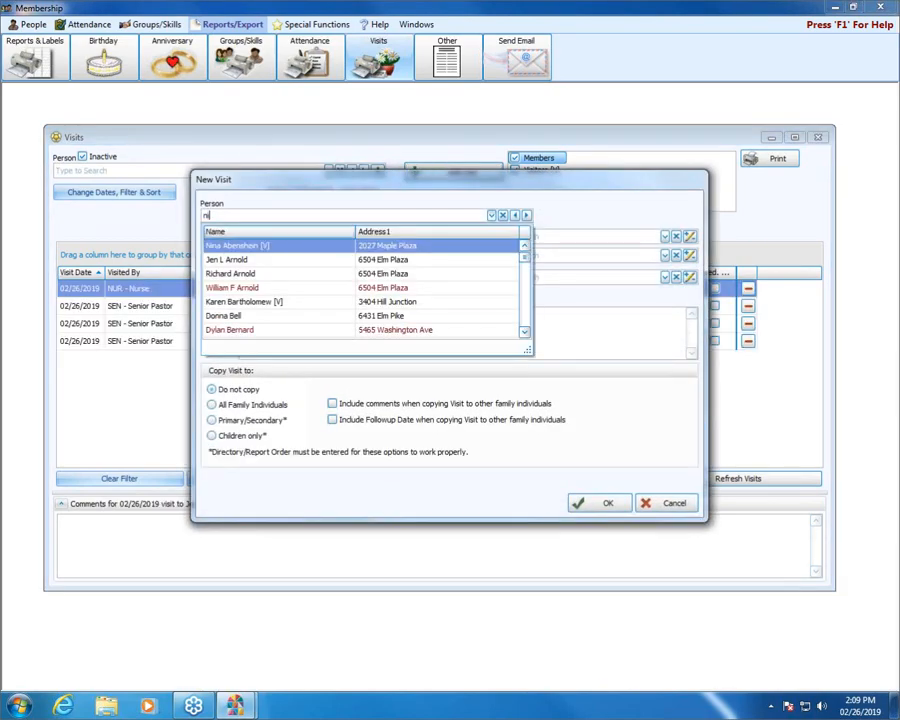
pyautogui.click(251, 247)
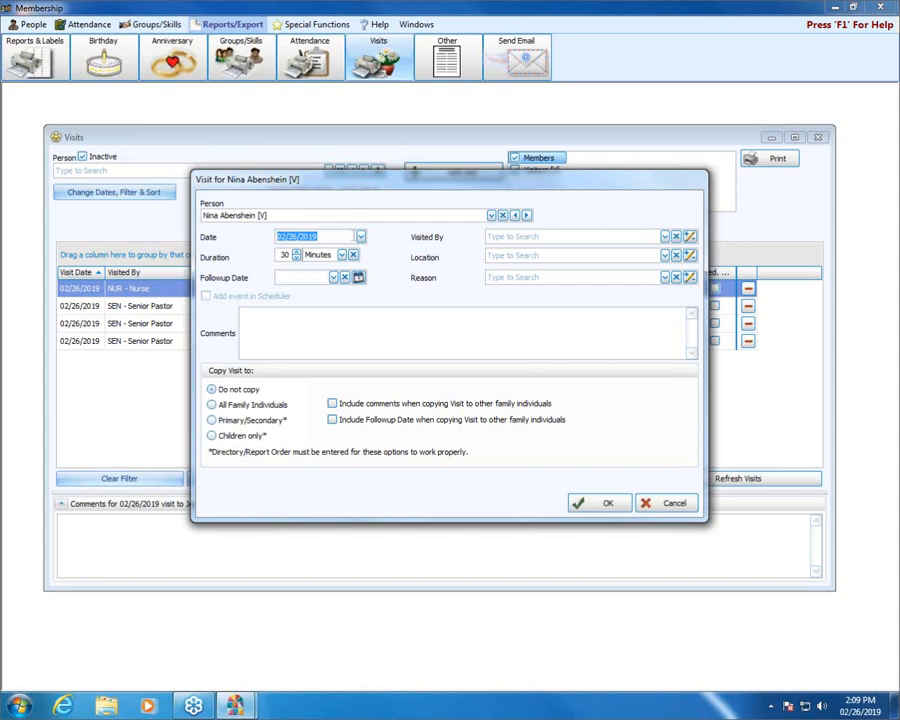
pyautogui.click(361, 238)
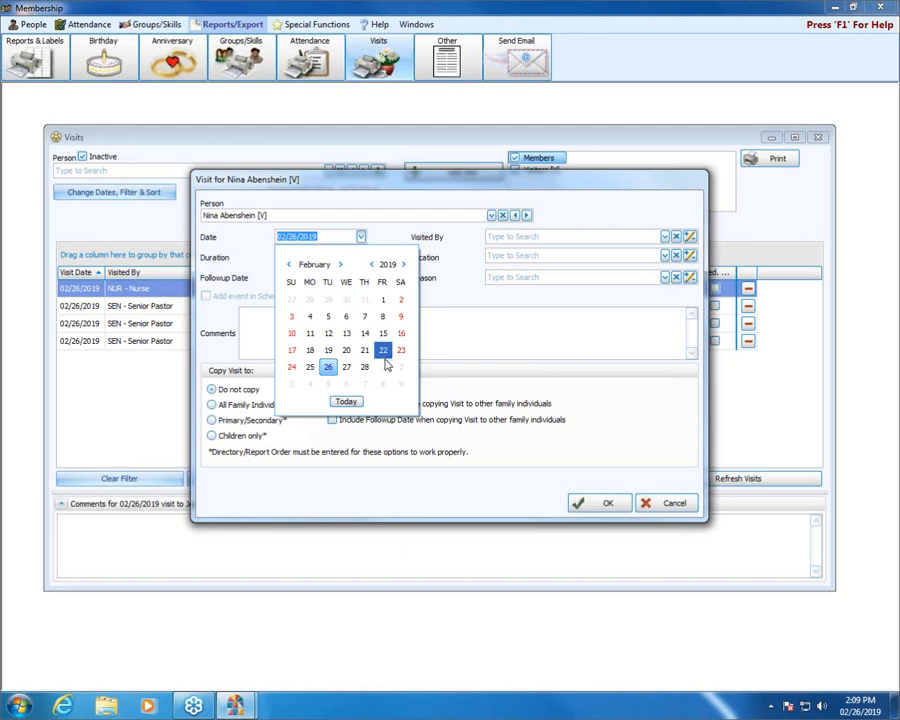
pyautogui.click(311, 386)
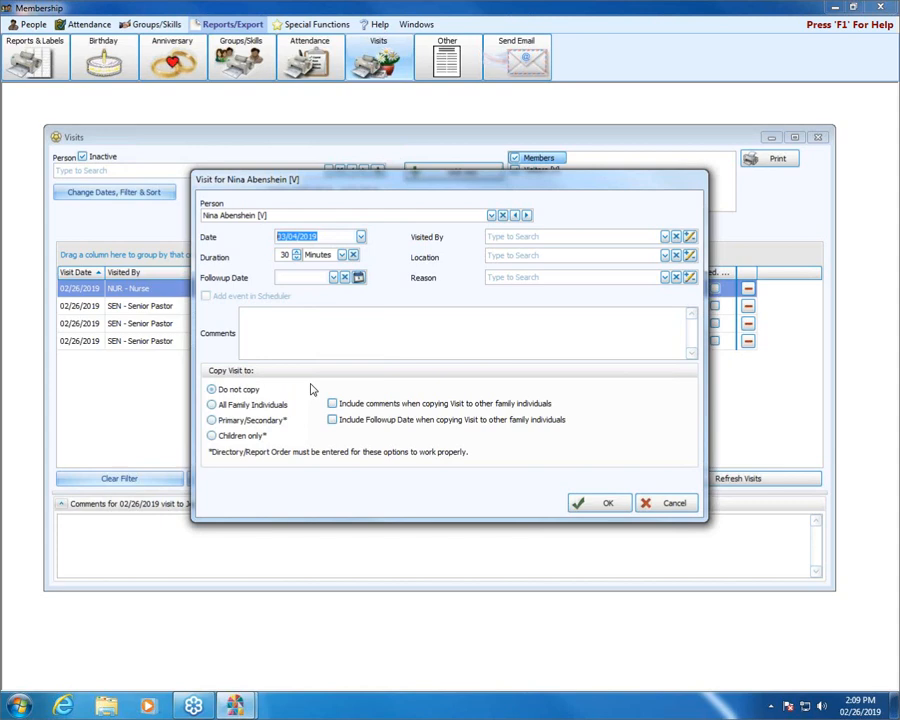
# Set the visit's duration to 1 hour.
pyautogui.click(342, 256)
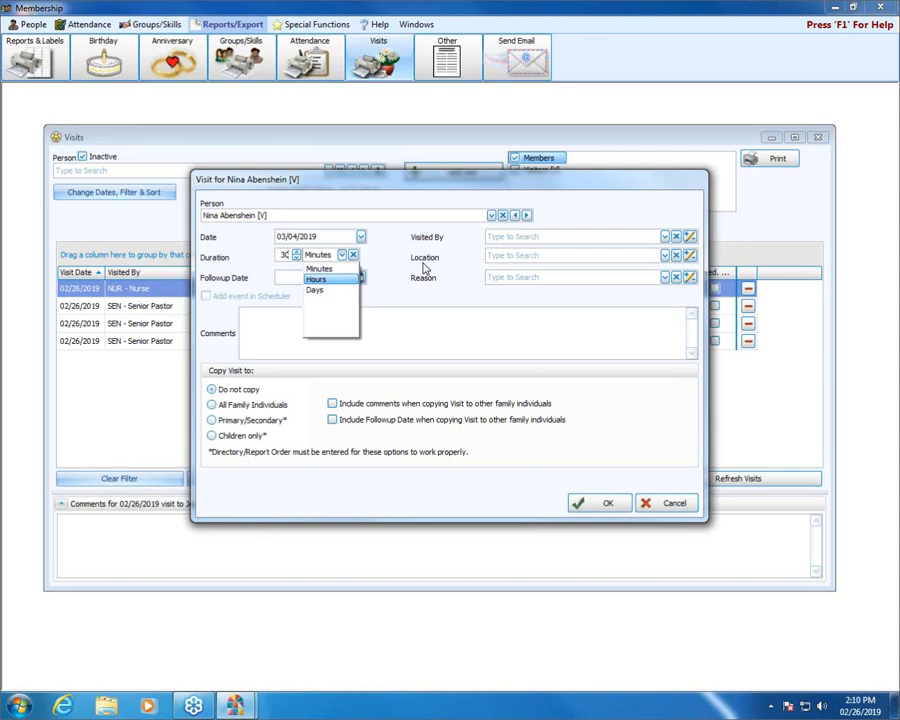
pyautogui.click(237, 234)
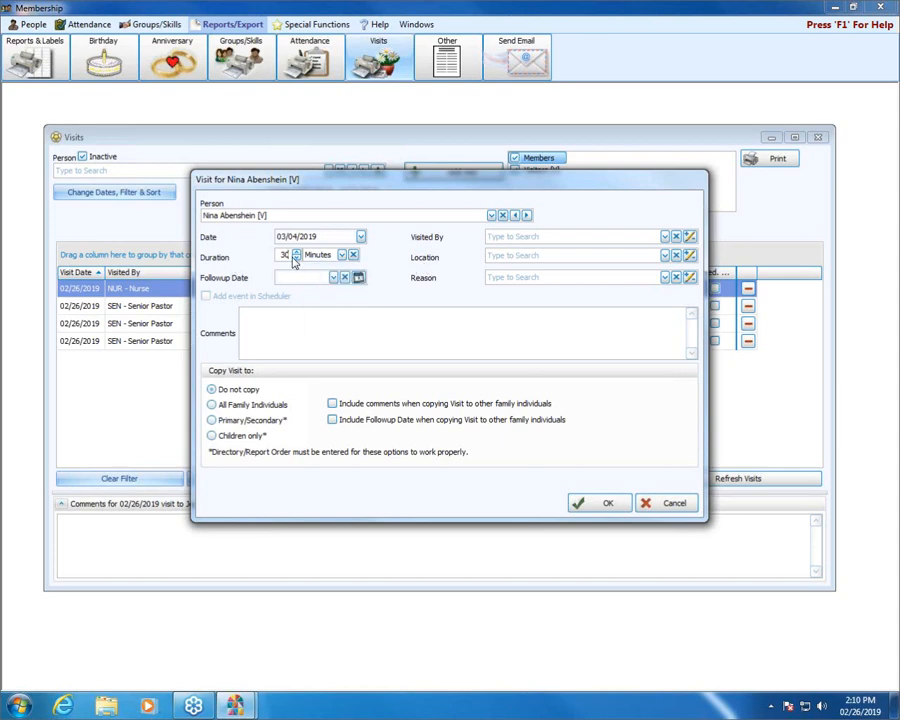
pyautogui.doubleClick(296, 254)
pyautogui.click(297, 253)
pyautogui.click(297, 253)
pyautogui.click(297, 253)
pyautogui.click(297, 253)
pyautogui.click(297, 253)
pyautogui.click(297, 253)
pyautogui.click(297, 253)
pyautogui.click(297, 253)
pyautogui.click(297, 253)
pyautogui.click(297, 253)
pyautogui.moveTo(280, 255); pyautogui.dragTo(303, 256)
pyautogui.write('0')
pyautogui.write('1')
pyautogui.click(341, 255)
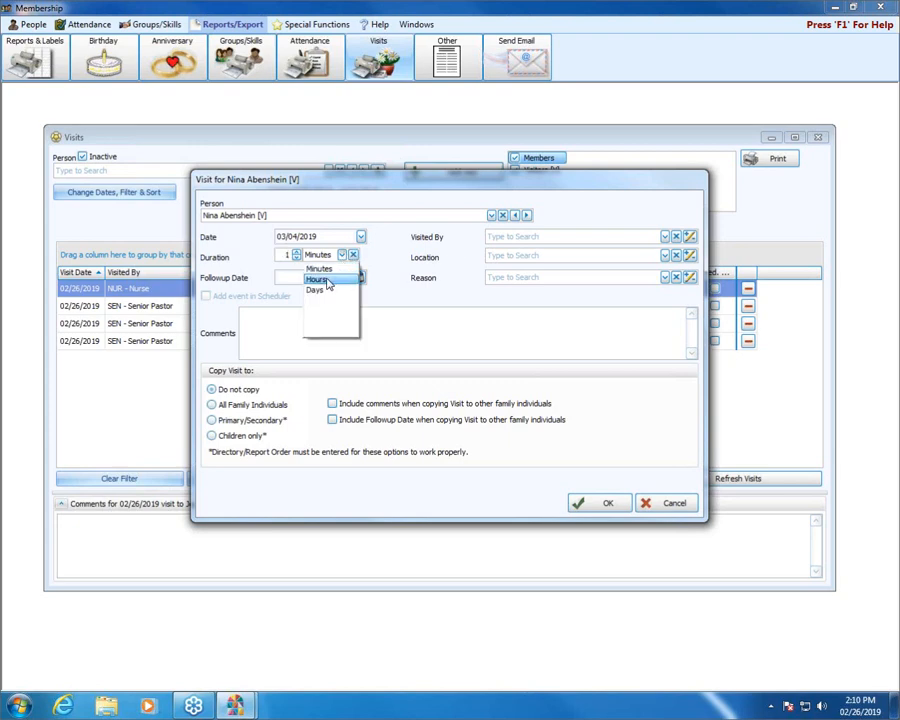
pyautogui.click(337, 280)
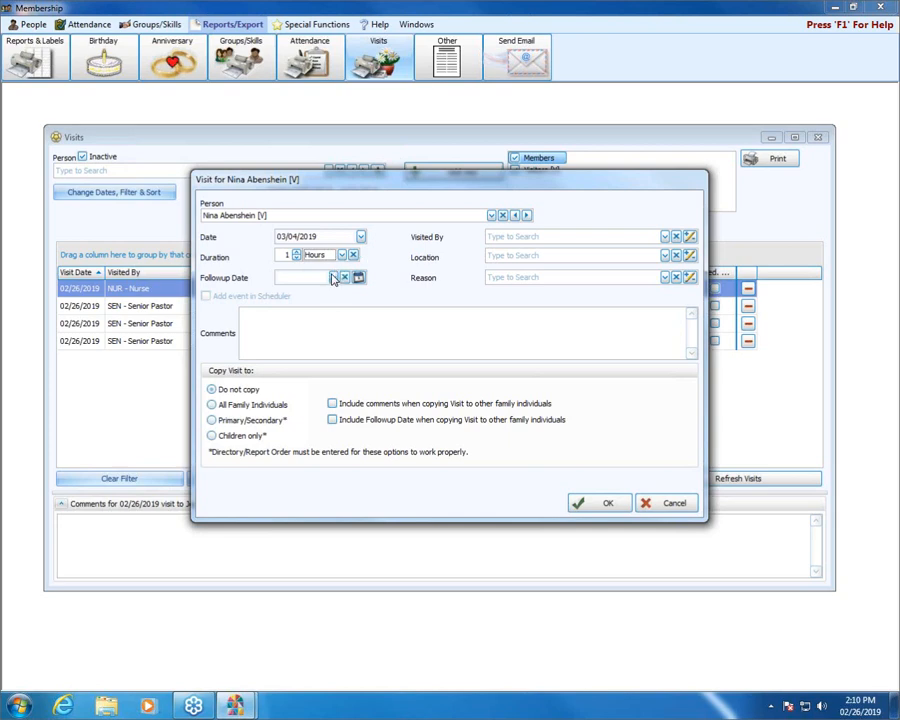
# Set the visit's follow-up date to 04/04/2019 and enable adding the event in Scheduler.
pyautogui.click(334, 277)
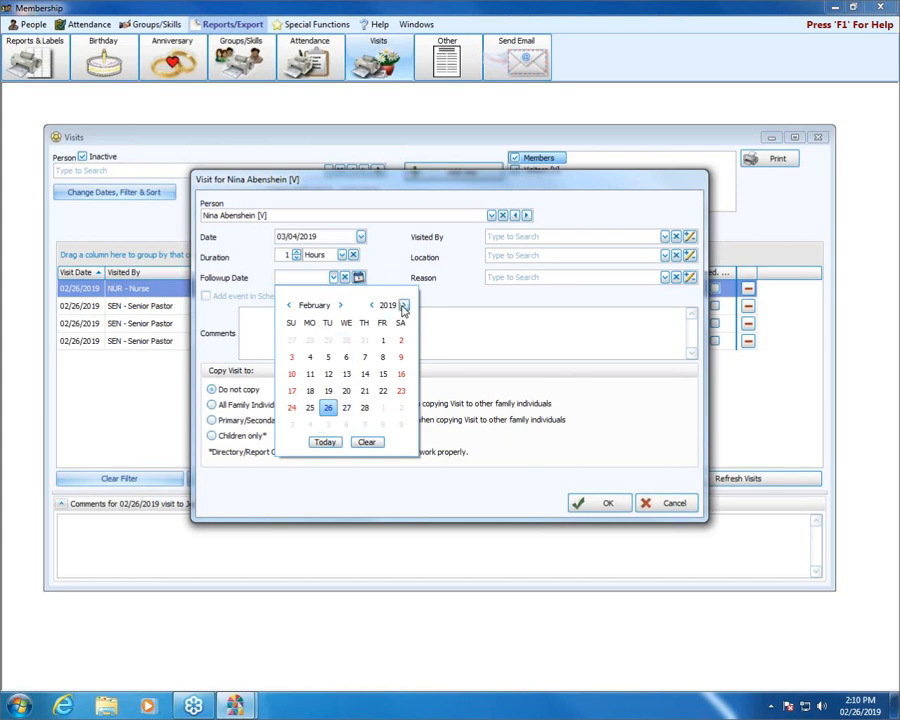
pyautogui.click(341, 306)
pyautogui.click(341, 306)
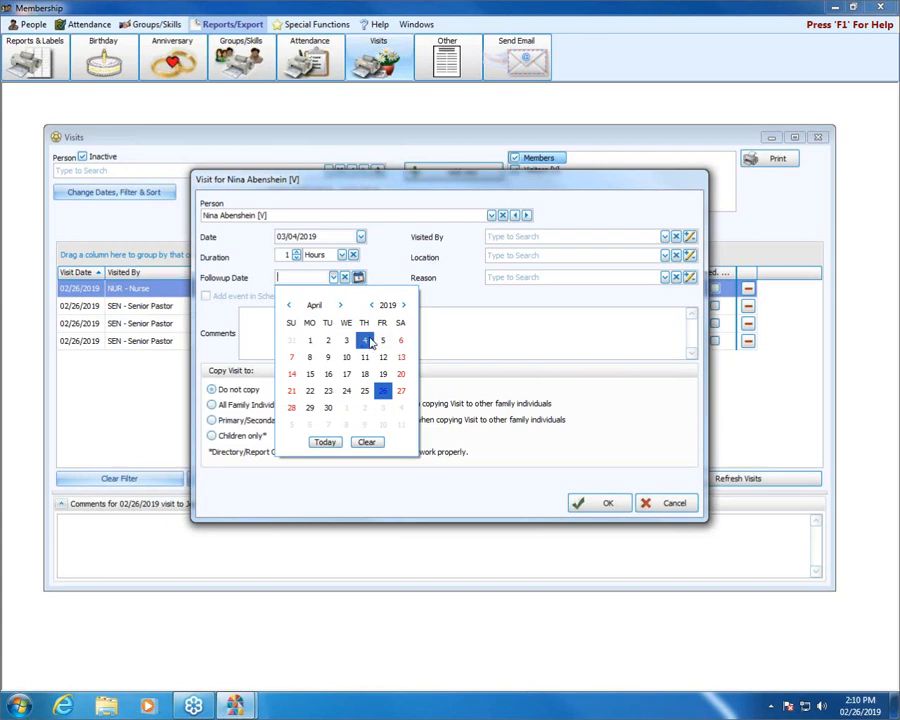
pyautogui.click(367, 342)
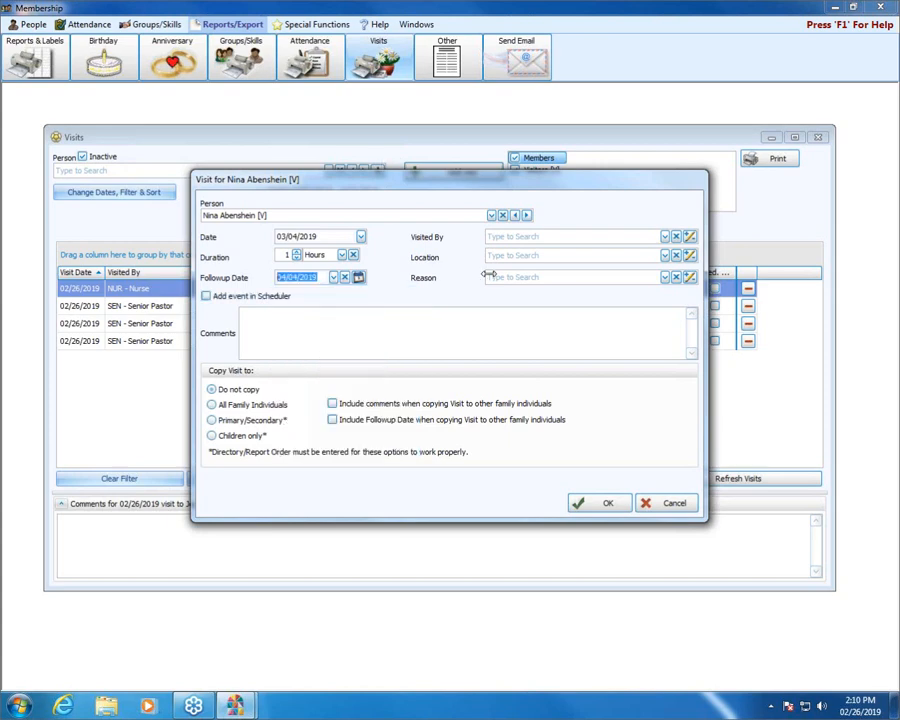
pyautogui.click(206, 296)
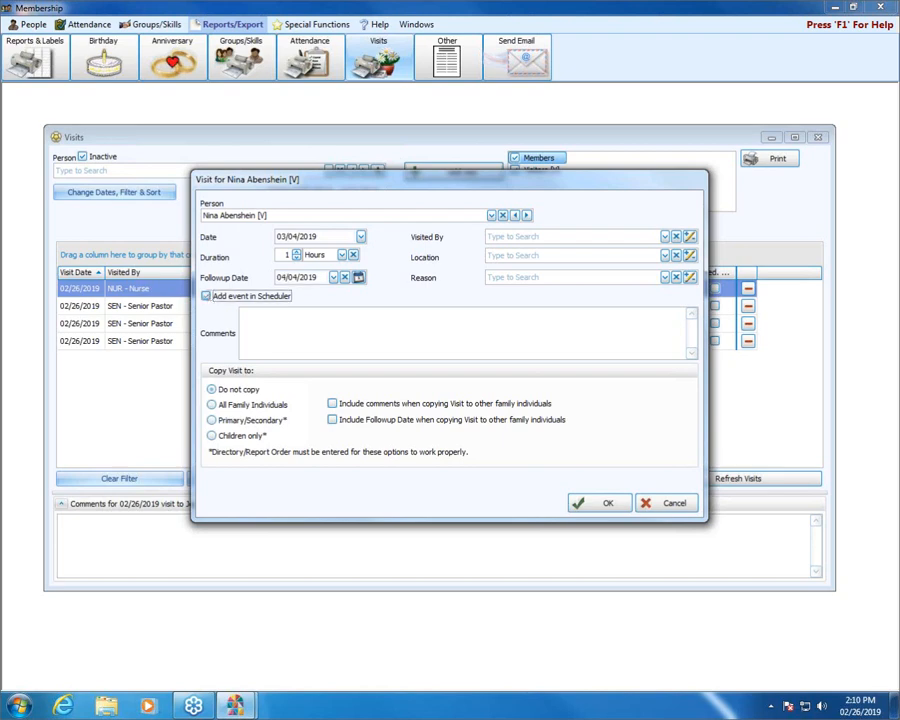
# Set the visit's Visited By code to SEN - Senior Pastor and its location to HOM - Home.
pyautogui.click(665, 238)
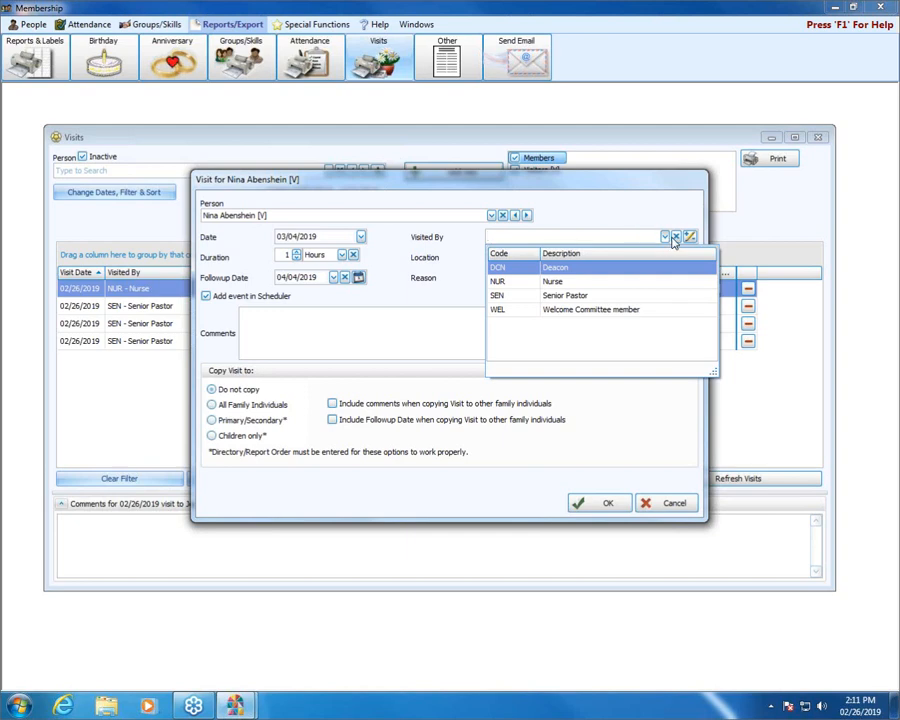
pyautogui.click(544, 210)
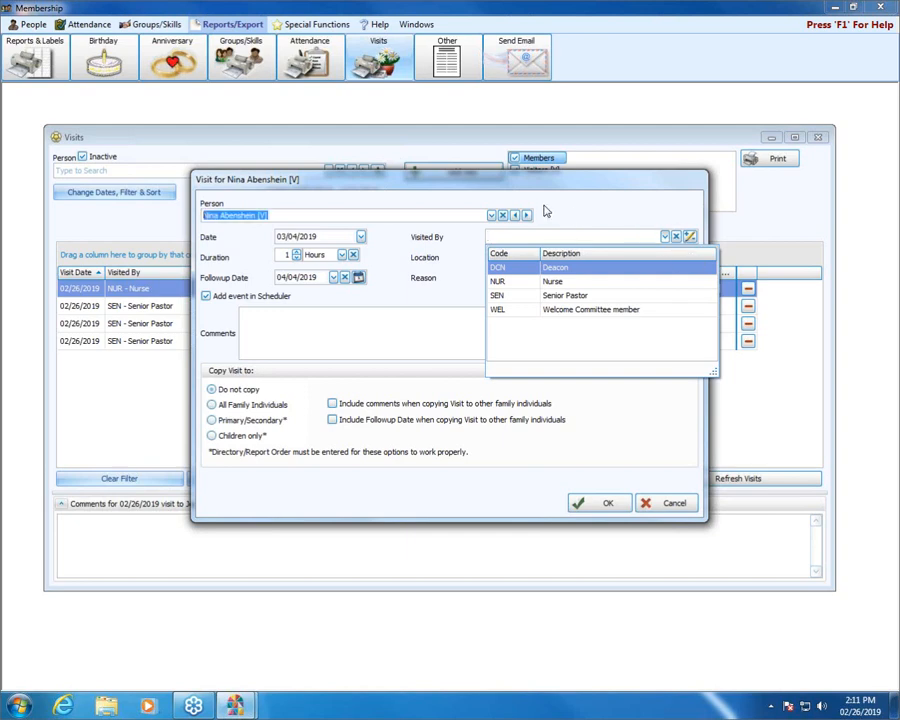
pyautogui.click(542, 239)
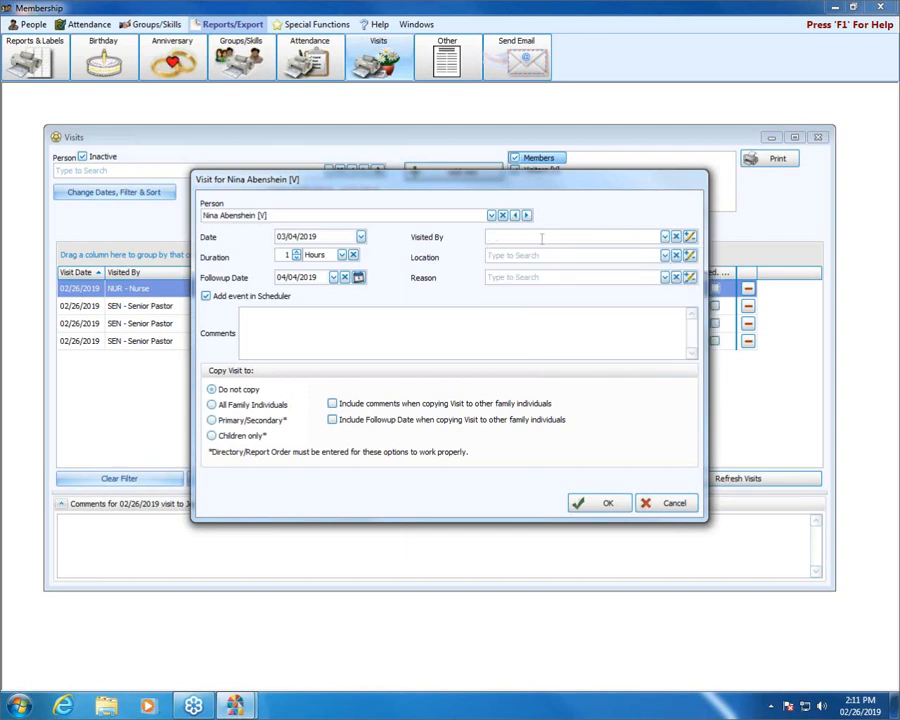
pyautogui.write('sen')
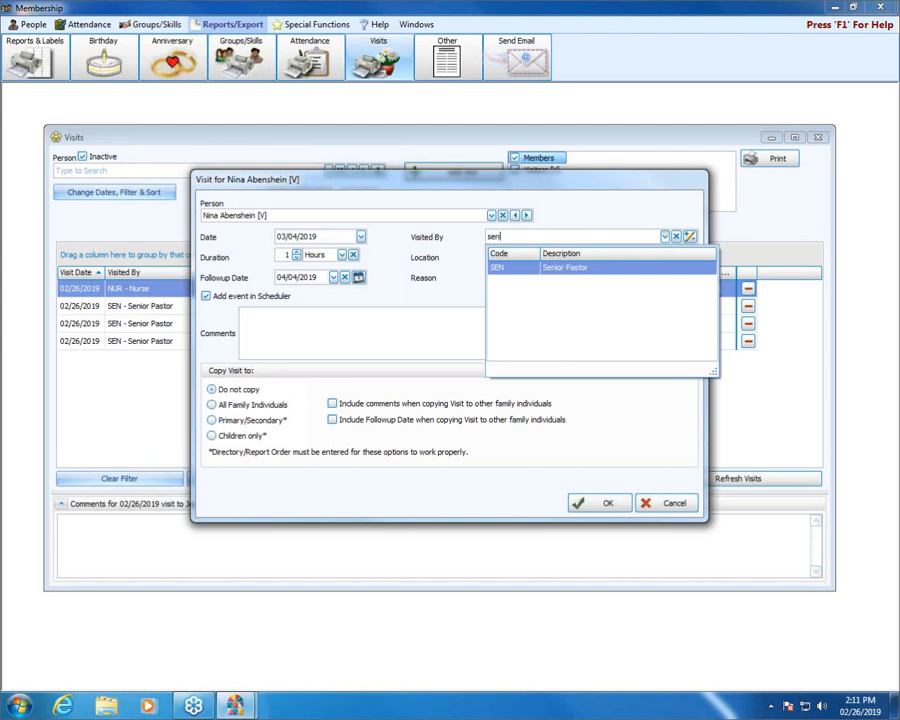
pyautogui.click(595, 267)
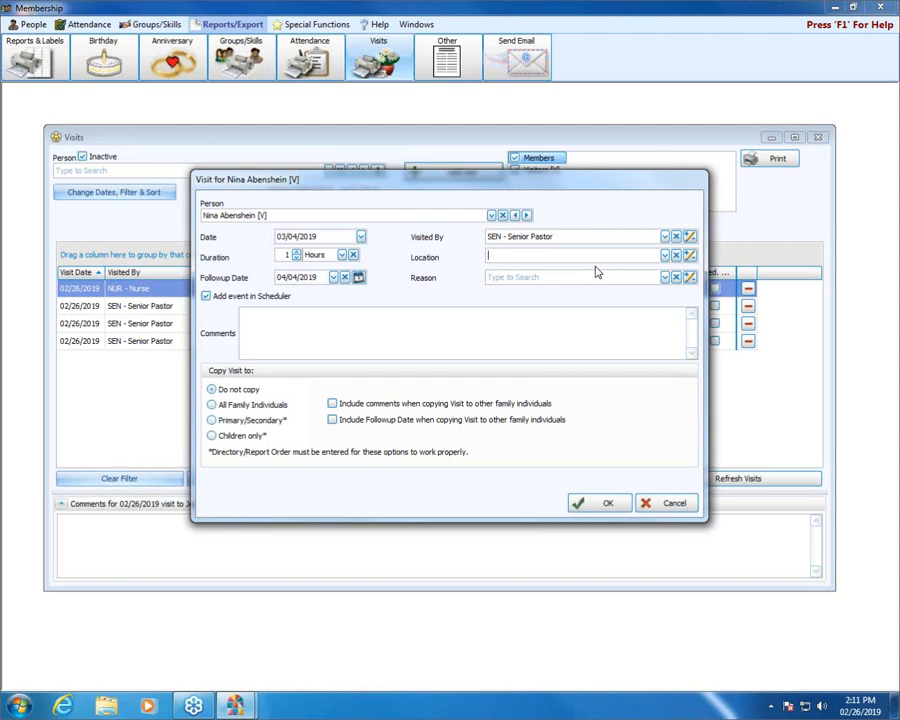
pyautogui.click(666, 257)
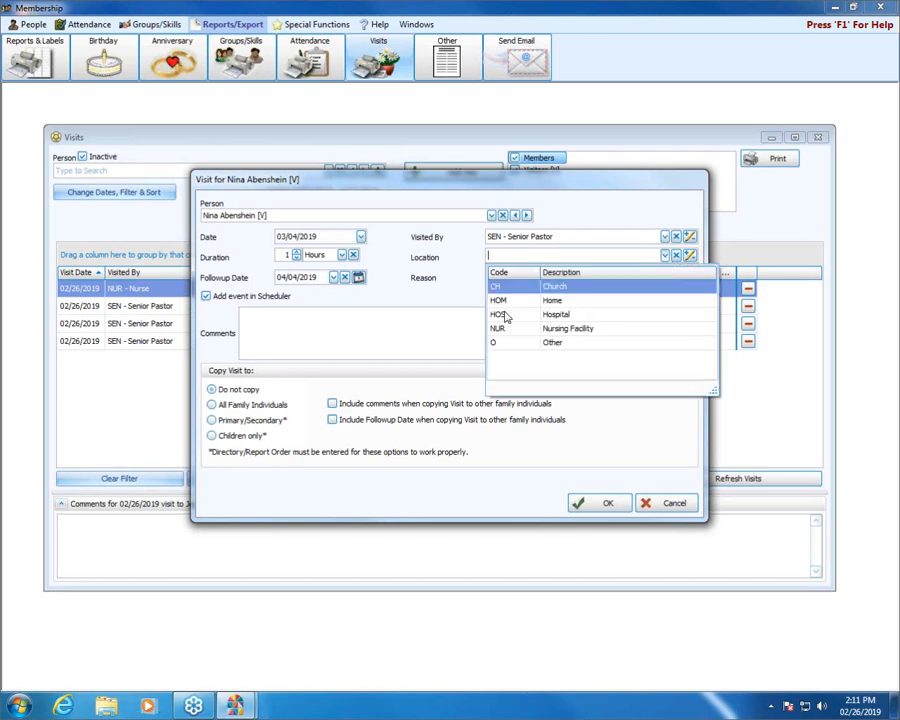
pyautogui.click(535, 303)
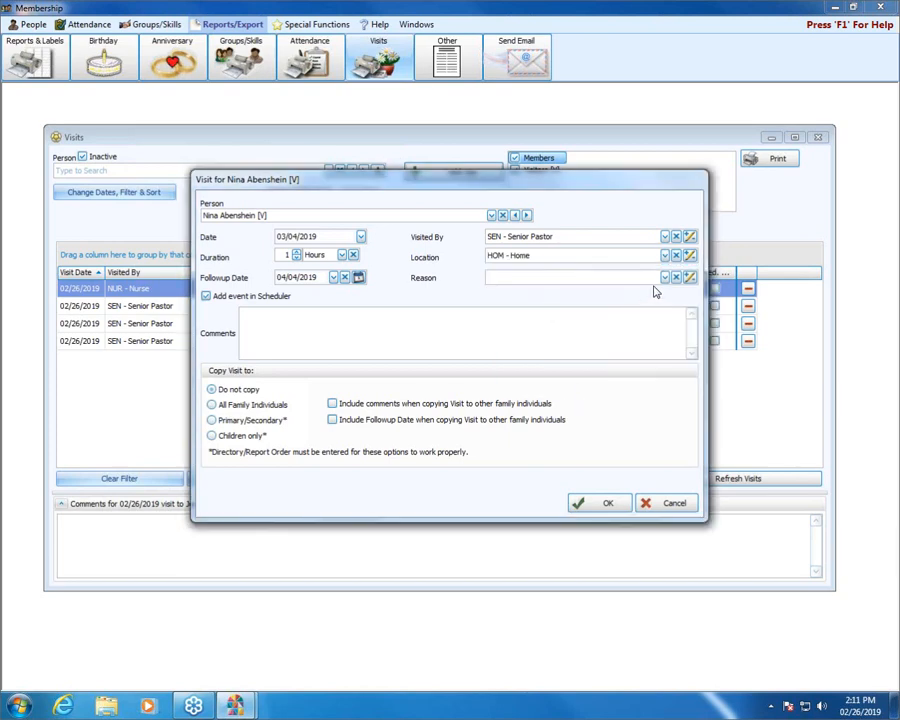
# Set the visit's reason to REG - Regular Visit and keep the copy option at Do not copy.
pyautogui.click(665, 278)
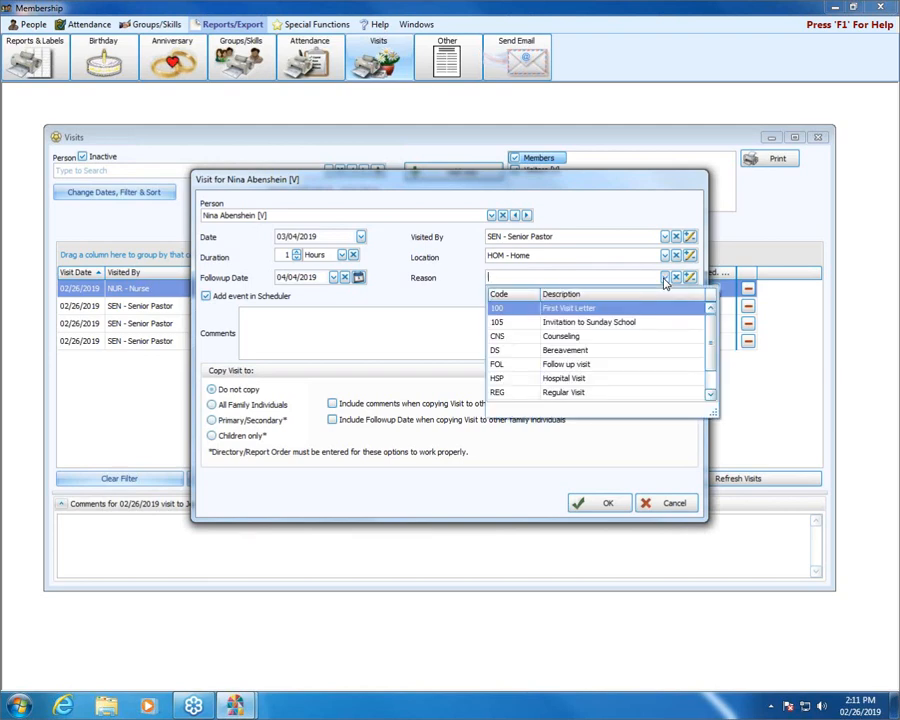
pyautogui.click(572, 396)
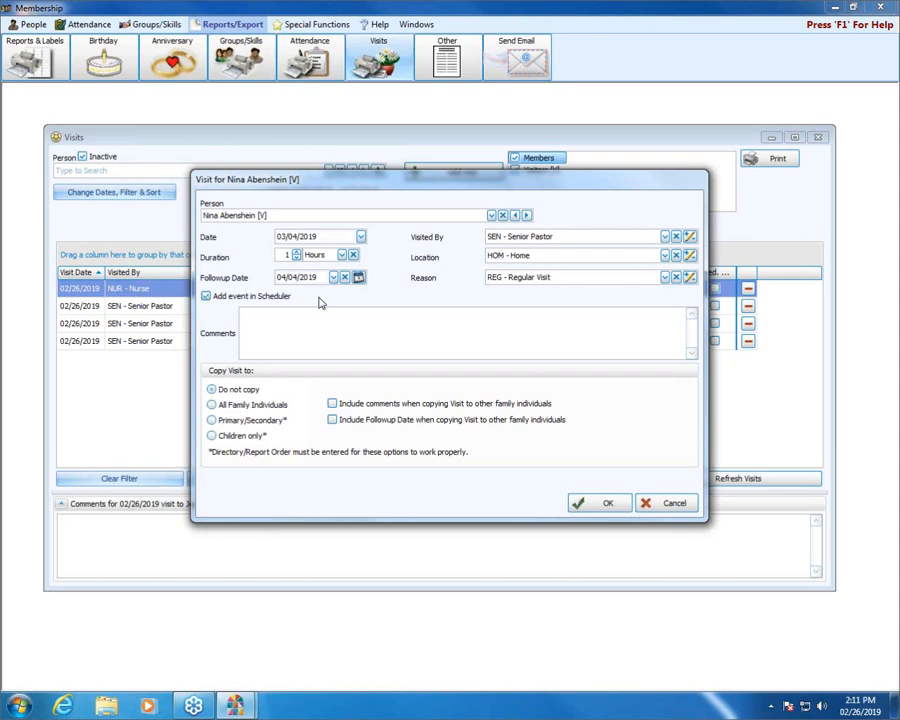
pyautogui.click(255, 320)
pyautogui.click(212, 406)
pyautogui.click(212, 389)
# Confirm the new visit and save its follow-up event dated 04/04/2019 with the default times in Scheduler.
pyautogui.click(607, 505)
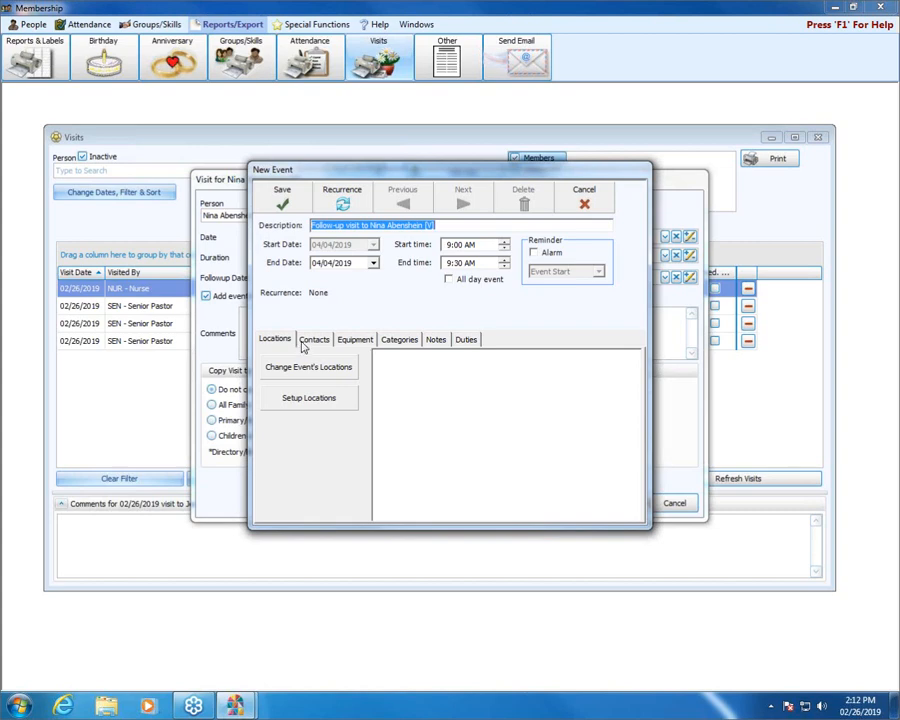
pyautogui.click(292, 204)
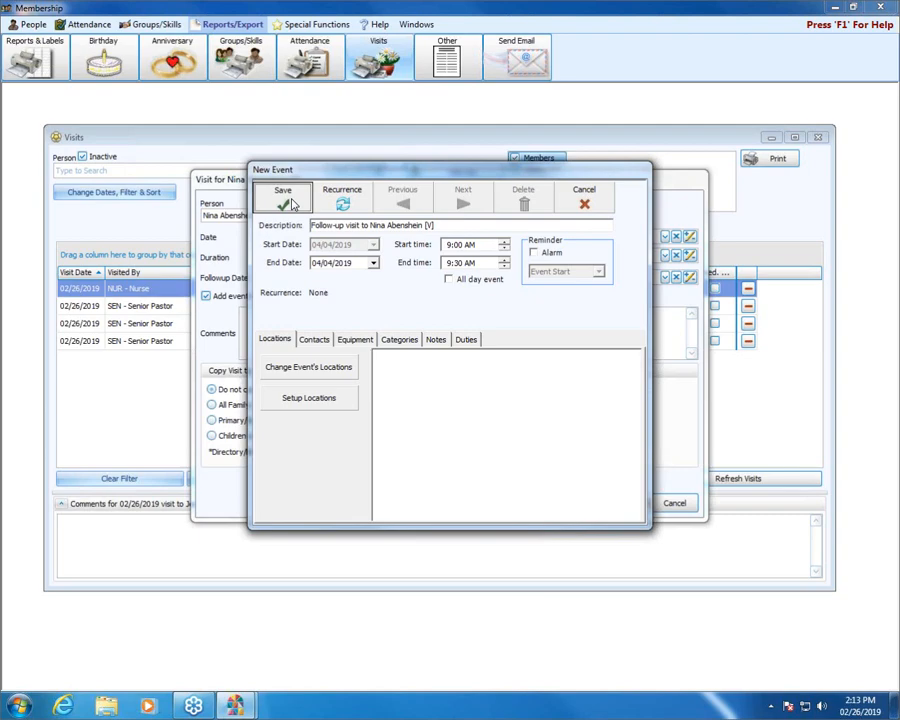
pyautogui.click(292, 204)
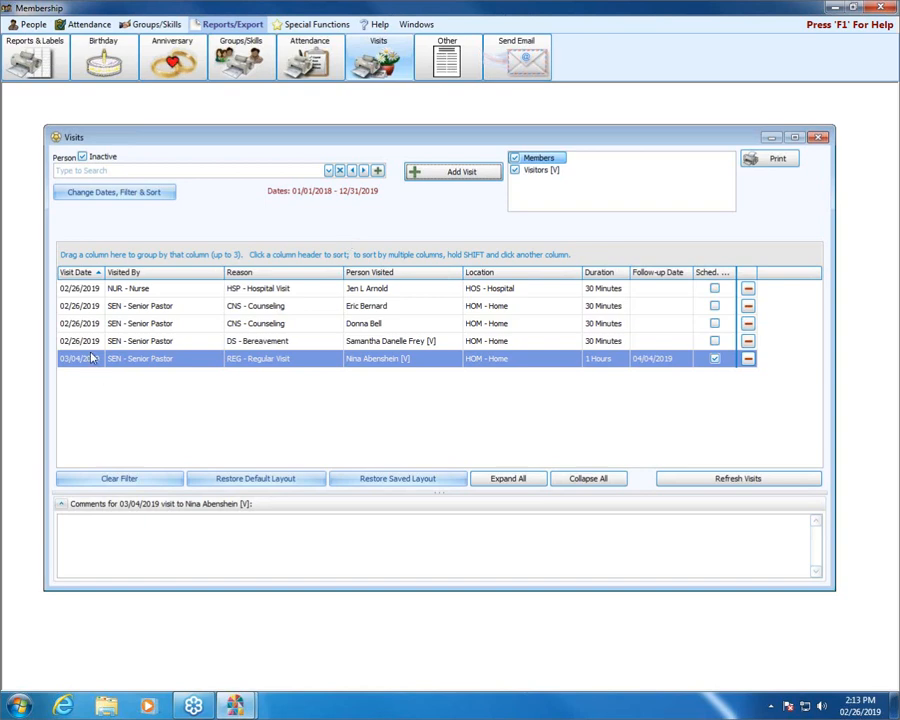
# Examine which cells of the first Counseling visit can be edited, checking its date, Visited By choices, reason and person visited.
pyautogui.click(98, 306)
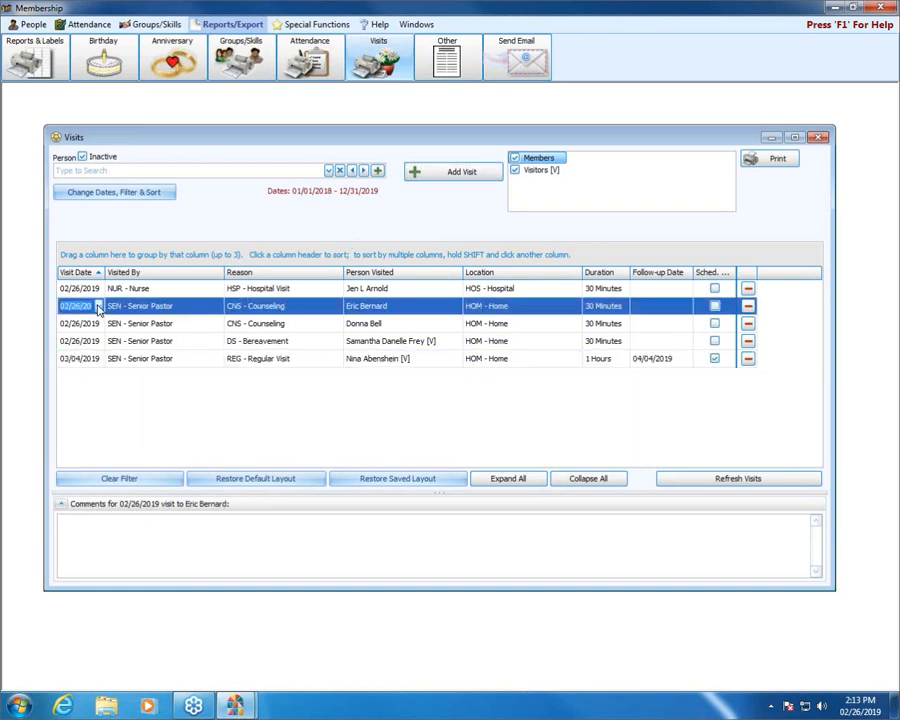
pyautogui.click(98, 306)
pyautogui.click(98, 306)
pyautogui.click(188, 310)
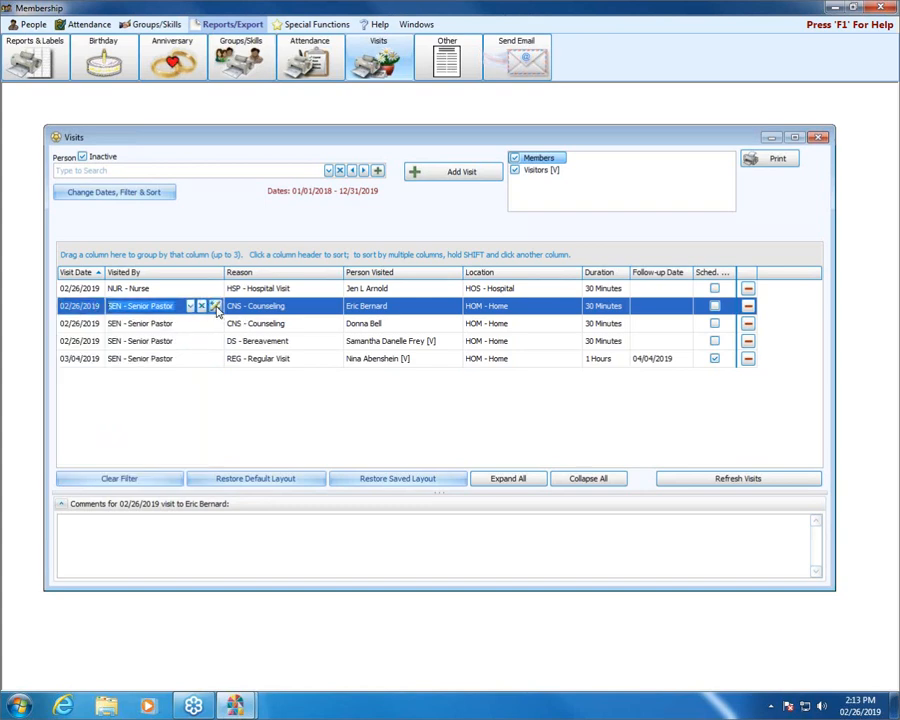
pyautogui.click(189, 307)
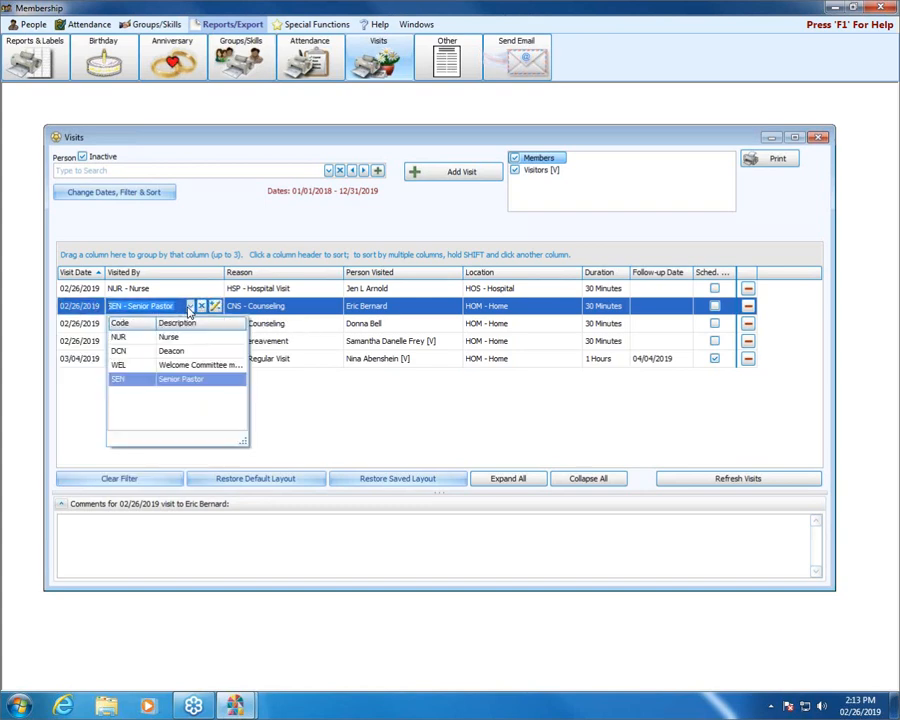
pyautogui.click(301, 307)
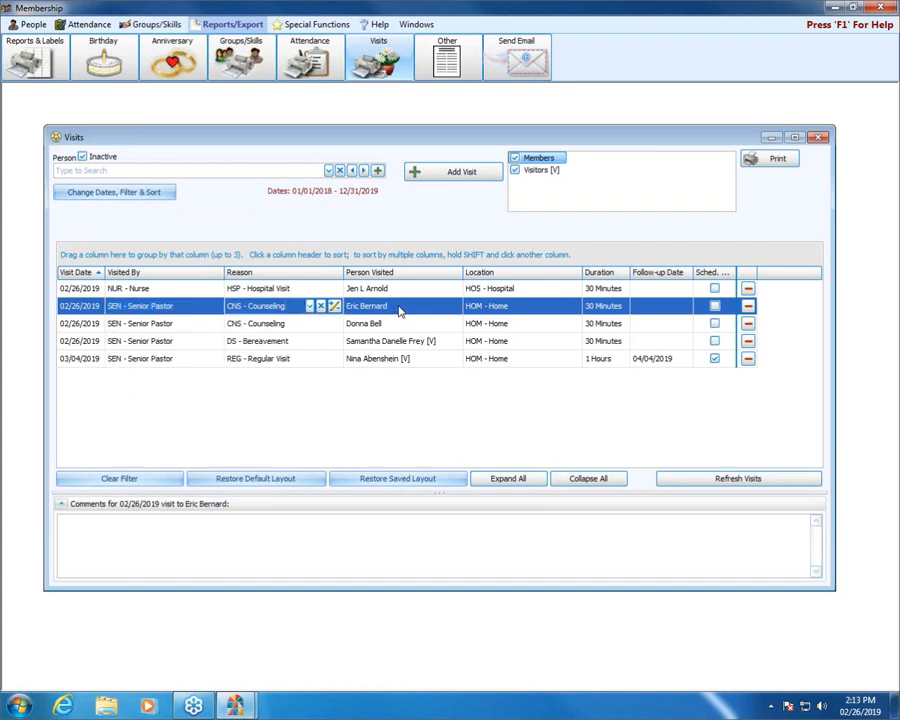
pyautogui.click(399, 311)
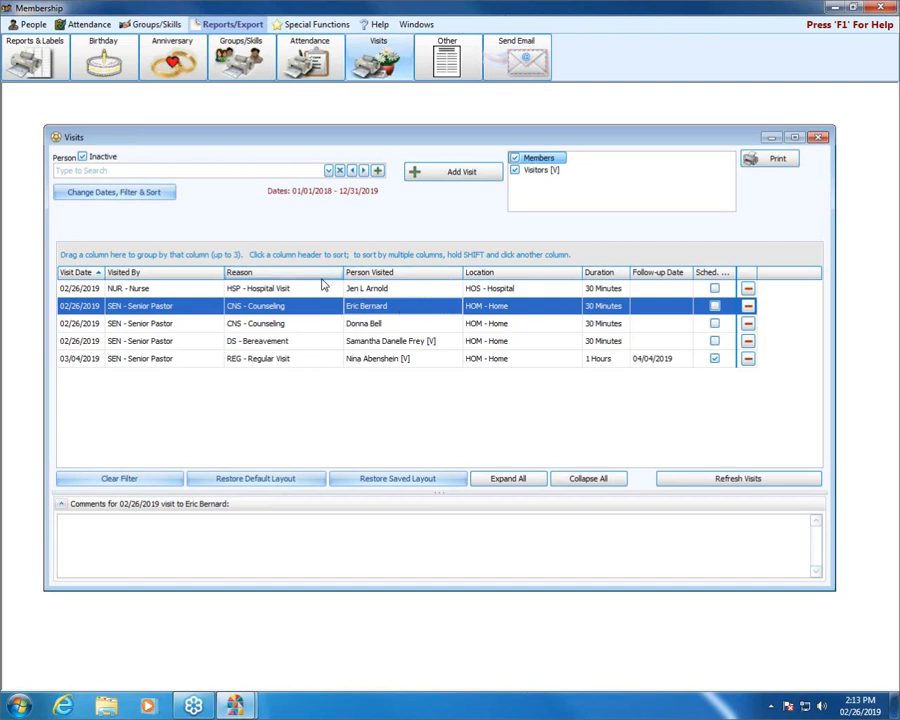
# Change the location of the first Counseling visit to HOS - Hospital directly in the visits list.
pyautogui.click(556, 307)
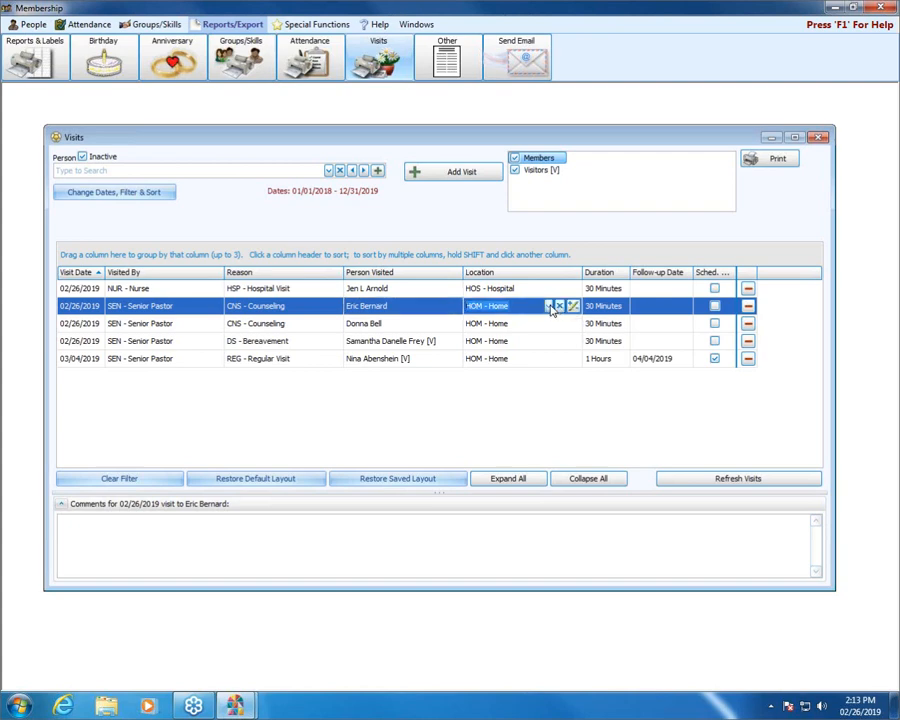
pyautogui.click(549, 307)
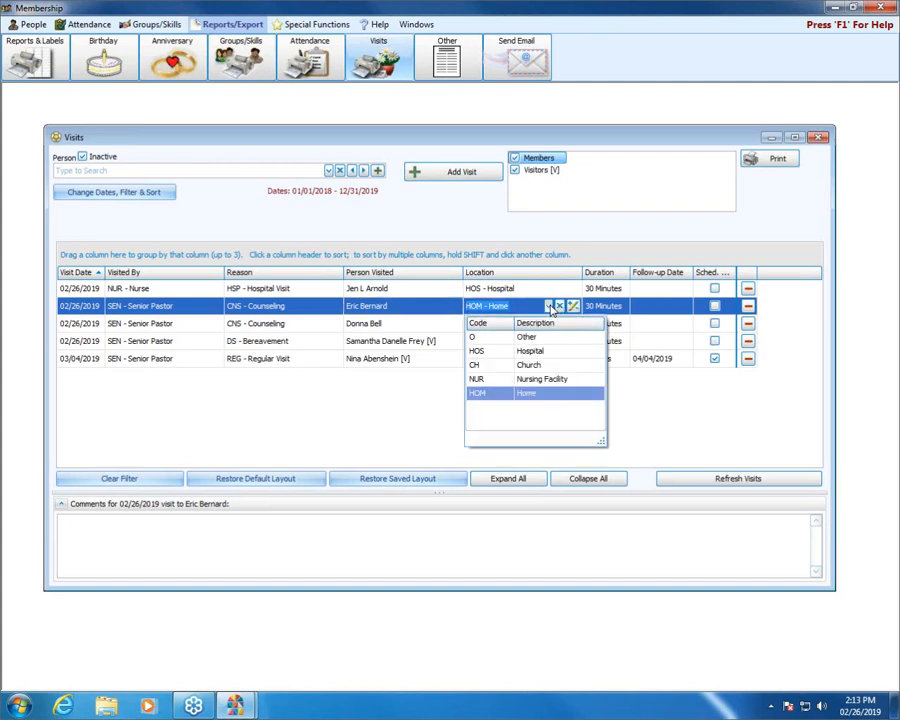
pyautogui.click(549, 307)
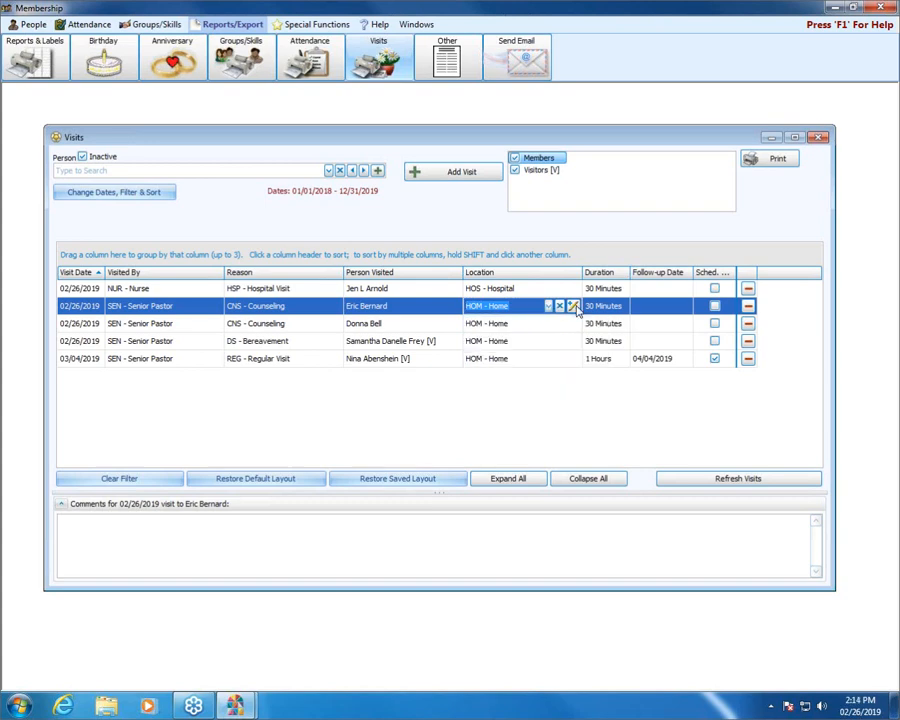
pyautogui.click(601, 305)
pyautogui.click(530, 312)
pyautogui.click(549, 306)
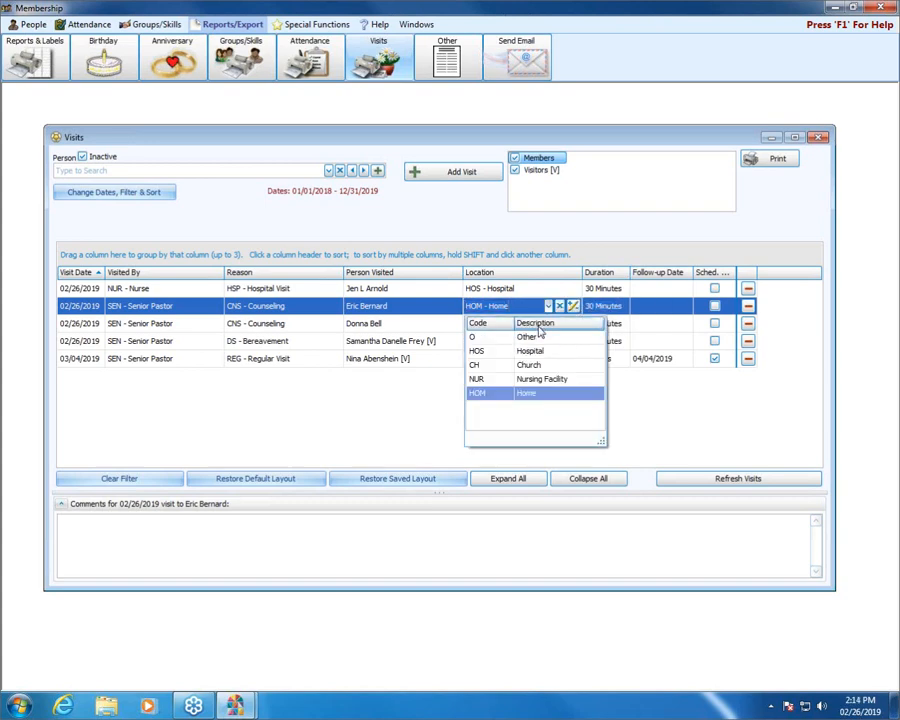
pyautogui.click(540, 353)
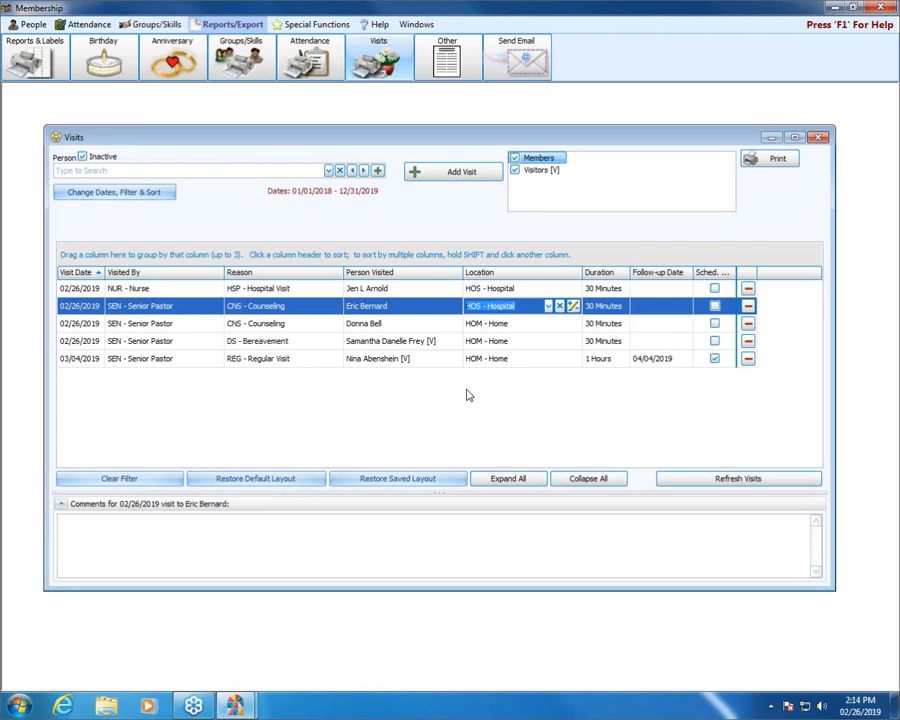
pyautogui.click(748, 359)
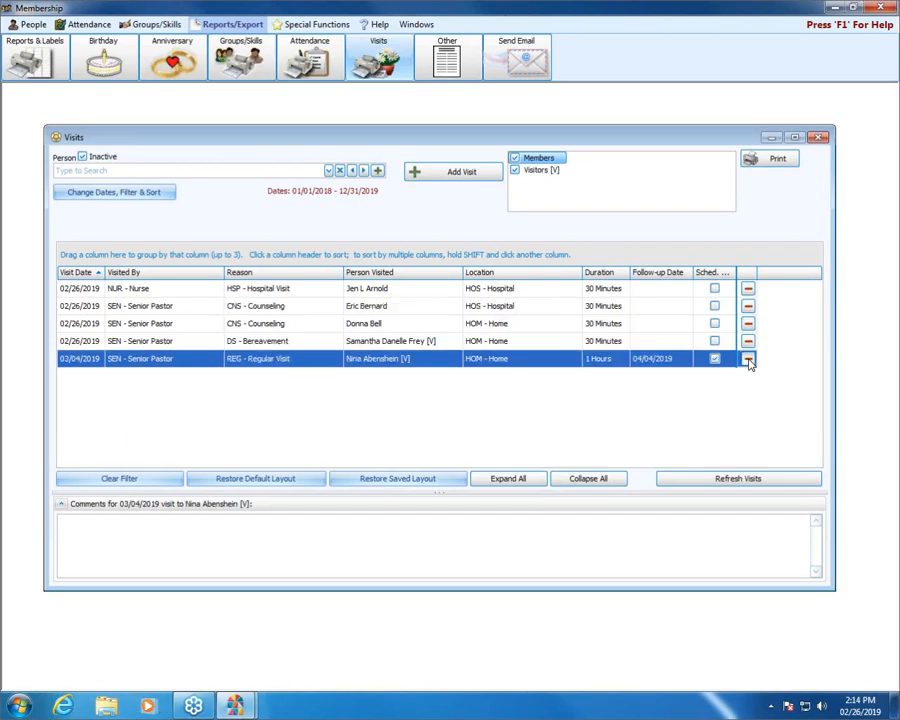
pyautogui.click(748, 360)
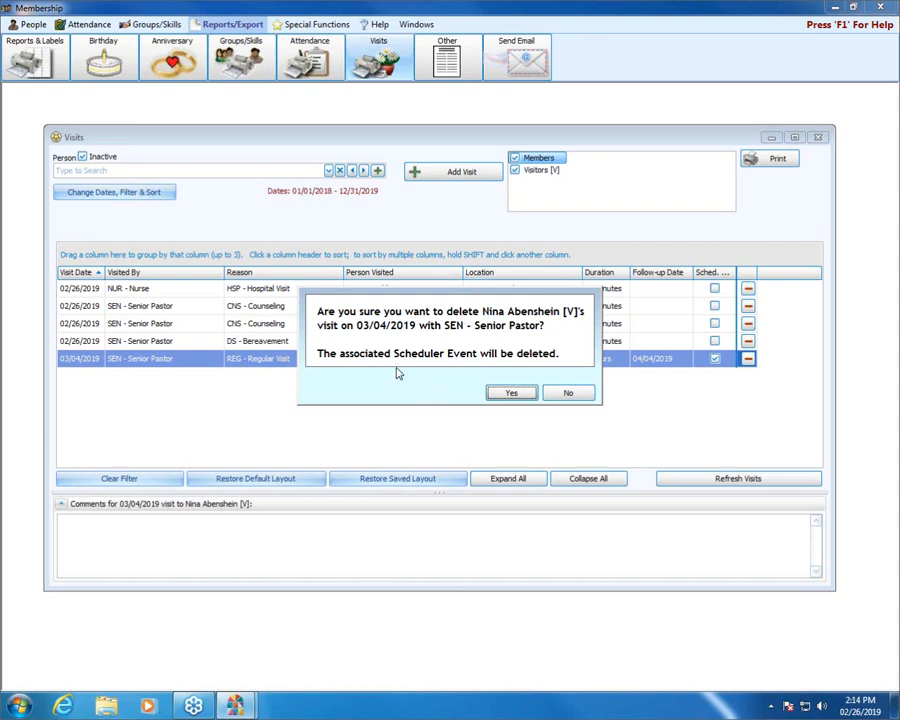
pyautogui.click(562, 392)
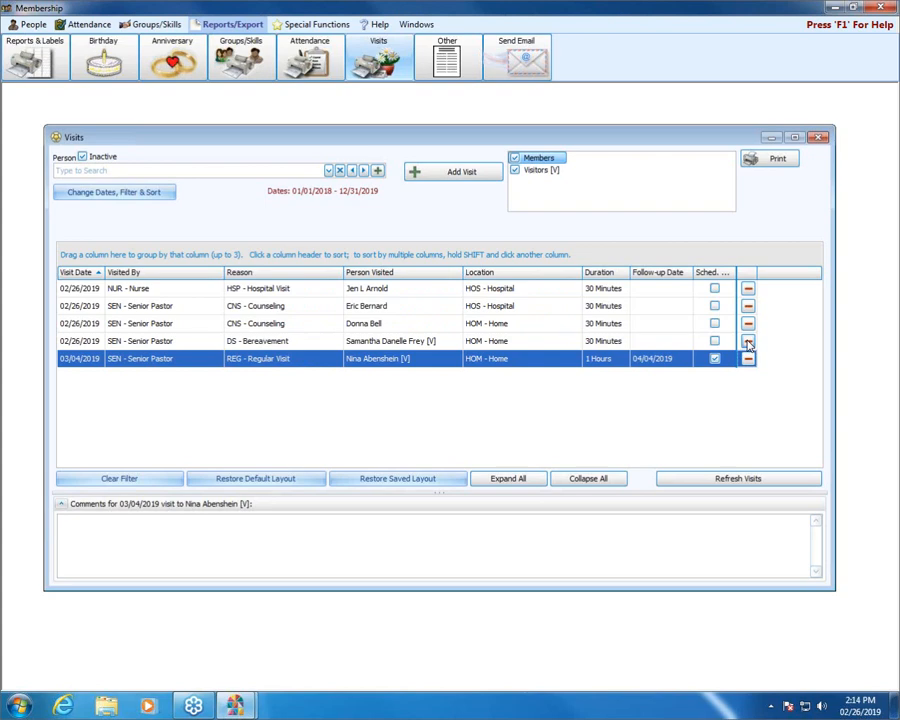
# Delete the 02/26/2019 visit with the reason DS - Bereavement from the visits list.
pyautogui.click(748, 342)
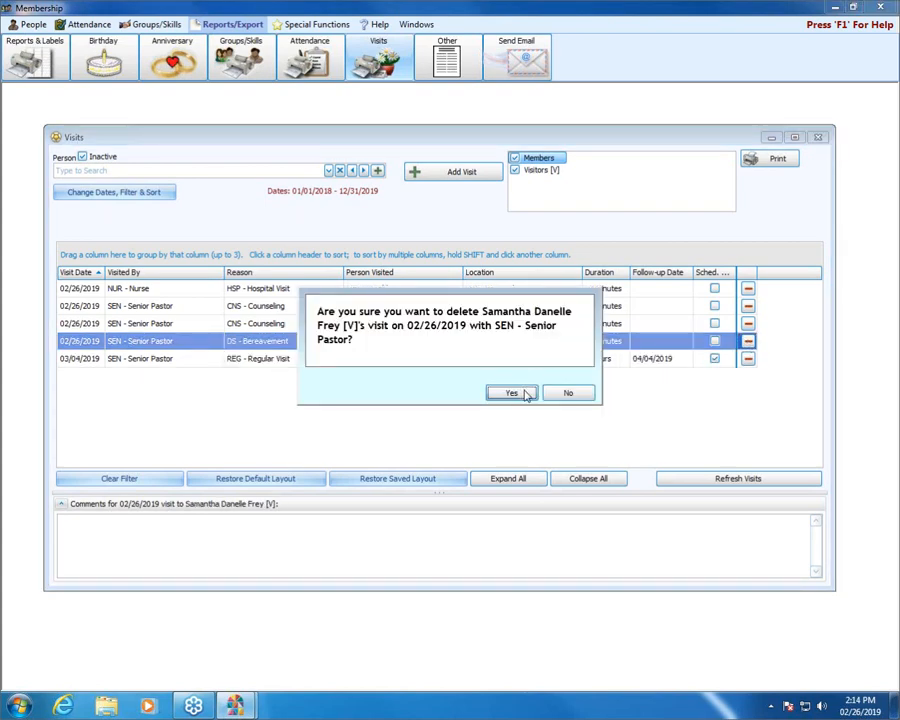
pyautogui.click(512, 393)
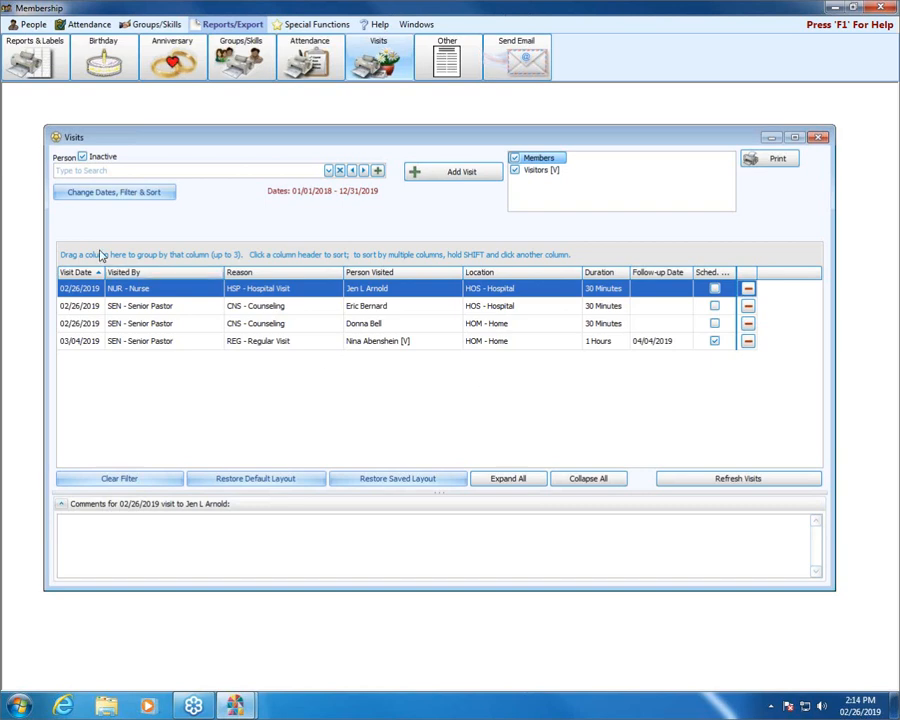
# Filter the visits to those made by SEN - Senior Pastor and sort the list by Visited By.
pyautogui.click(88, 194)
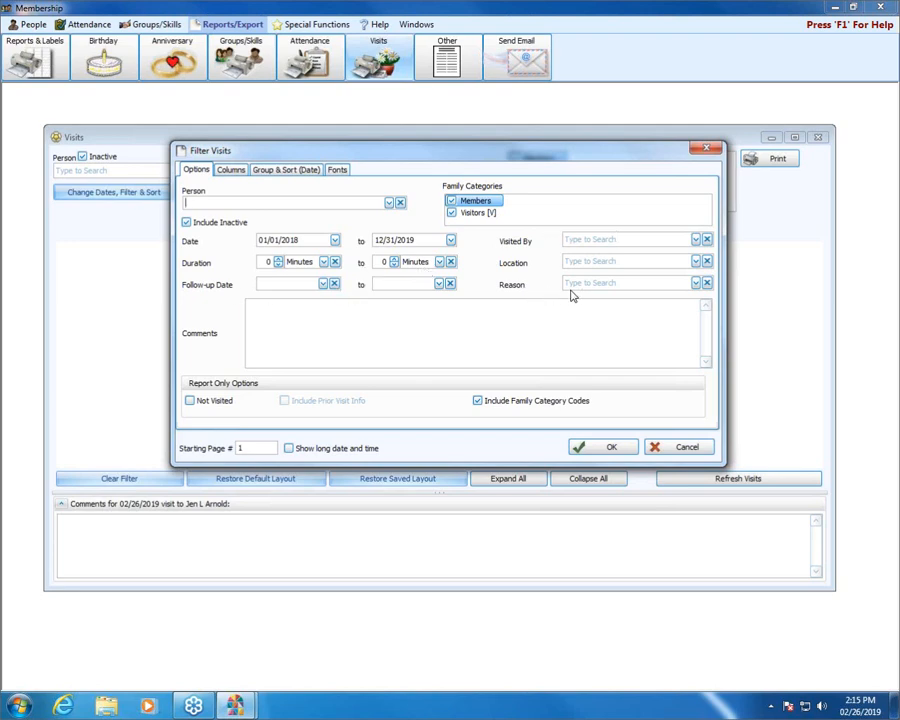
pyautogui.click(698, 239)
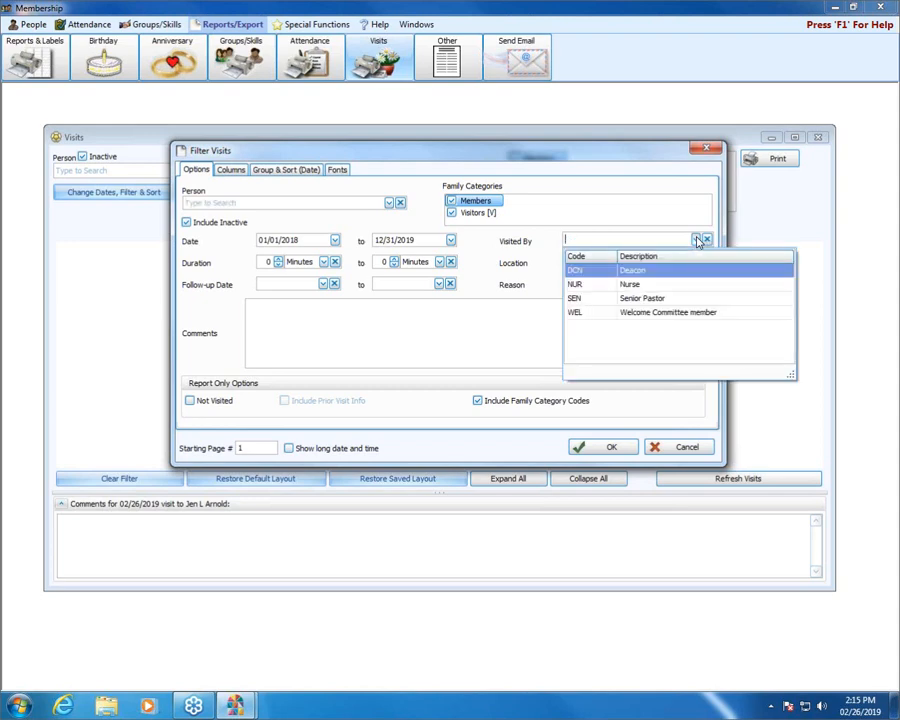
pyautogui.click(647, 305)
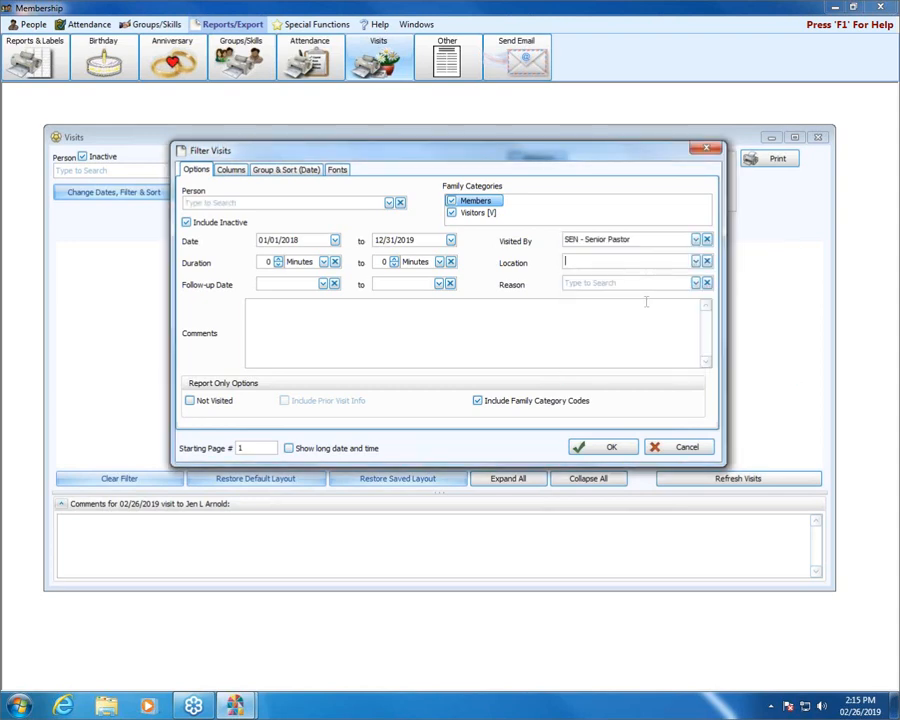
pyautogui.click(613, 448)
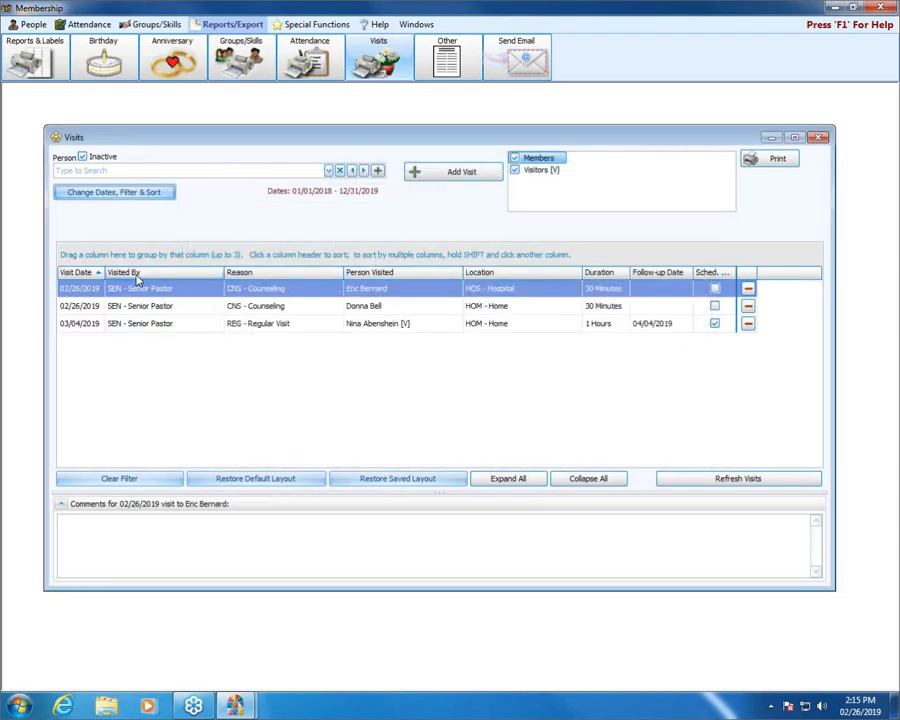
pyautogui.click(150, 275)
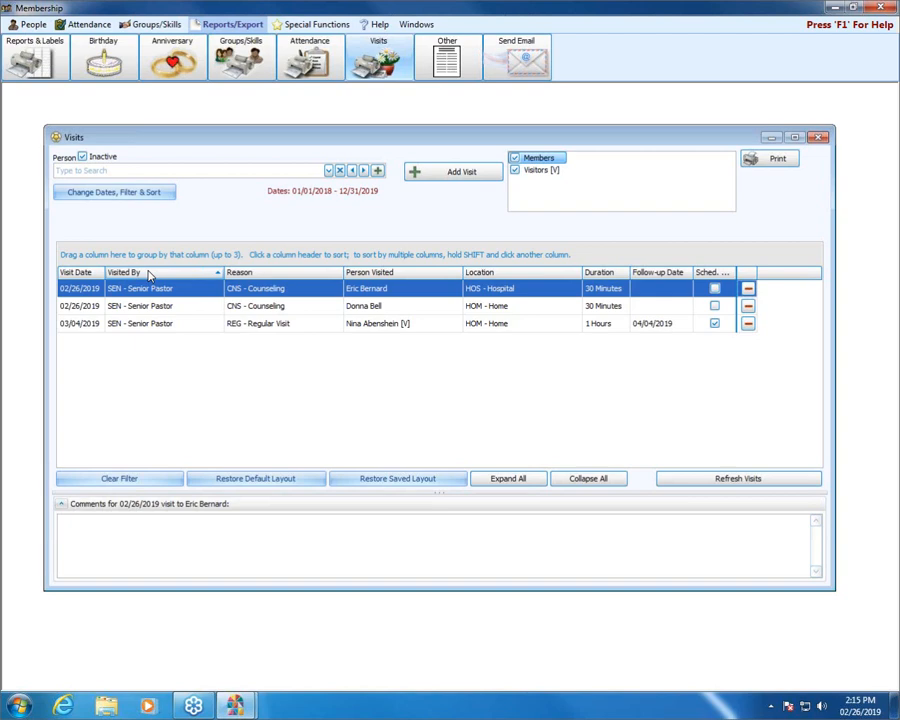
# Reopen the visit filter settings and clear the Visited By criterion.
pyautogui.click(108, 198)
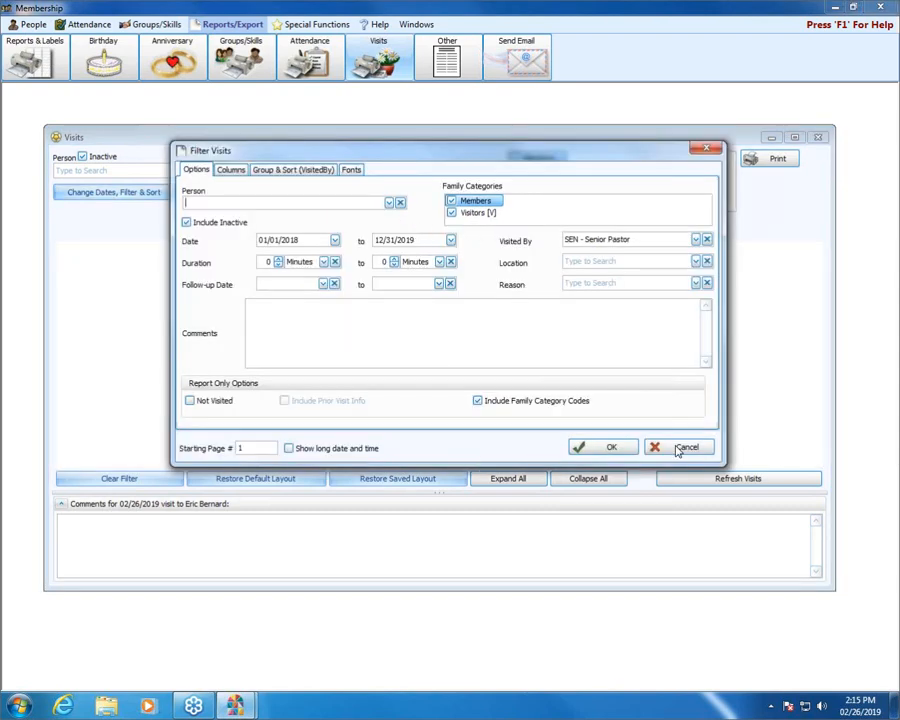
pyautogui.click(706, 241)
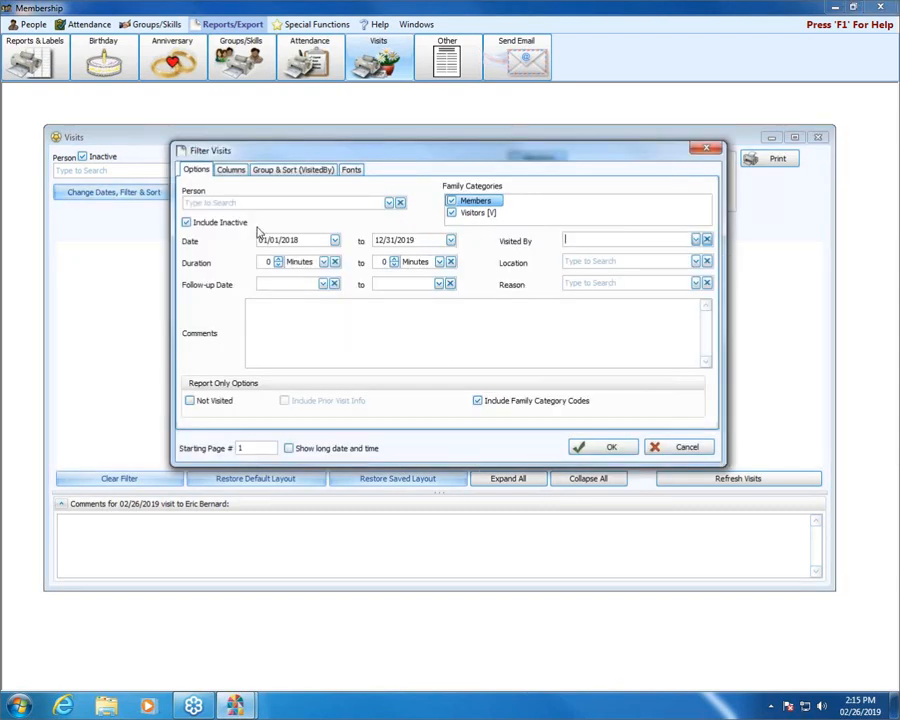
# Remove the Reason, Duration, Follow-up Date and Sched. Event columns from the visible columns of the visits list.
pyautogui.click(231, 170)
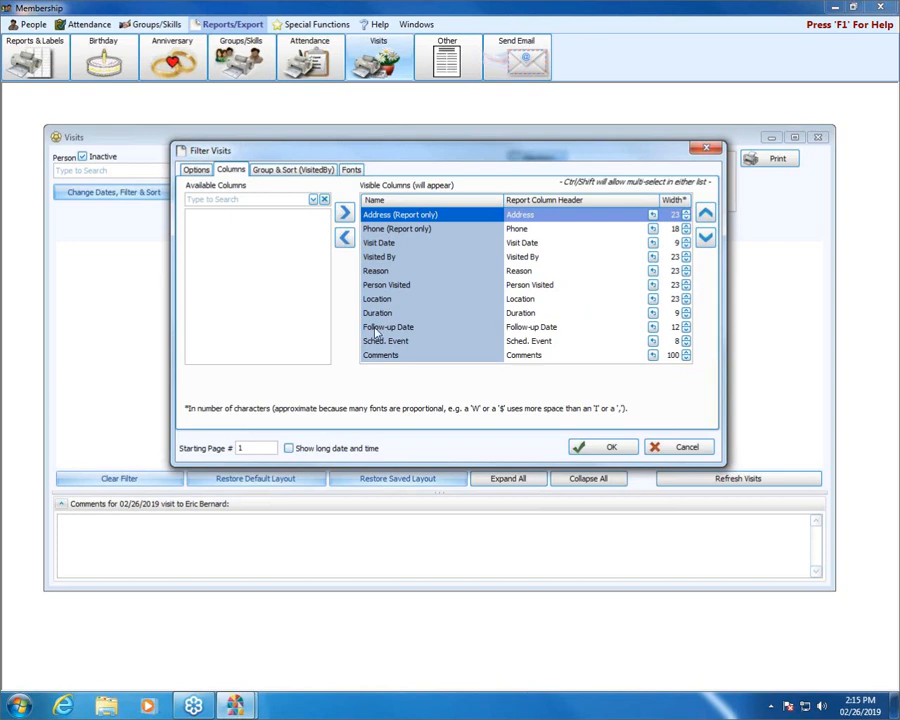
pyautogui.click(379, 244)
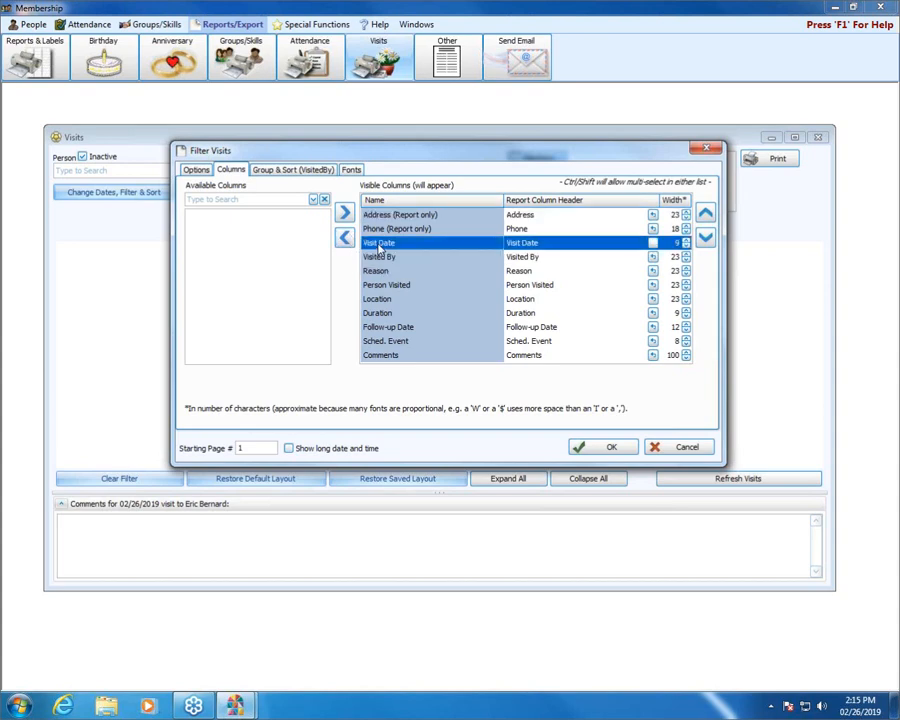
pyautogui.click(378, 271)
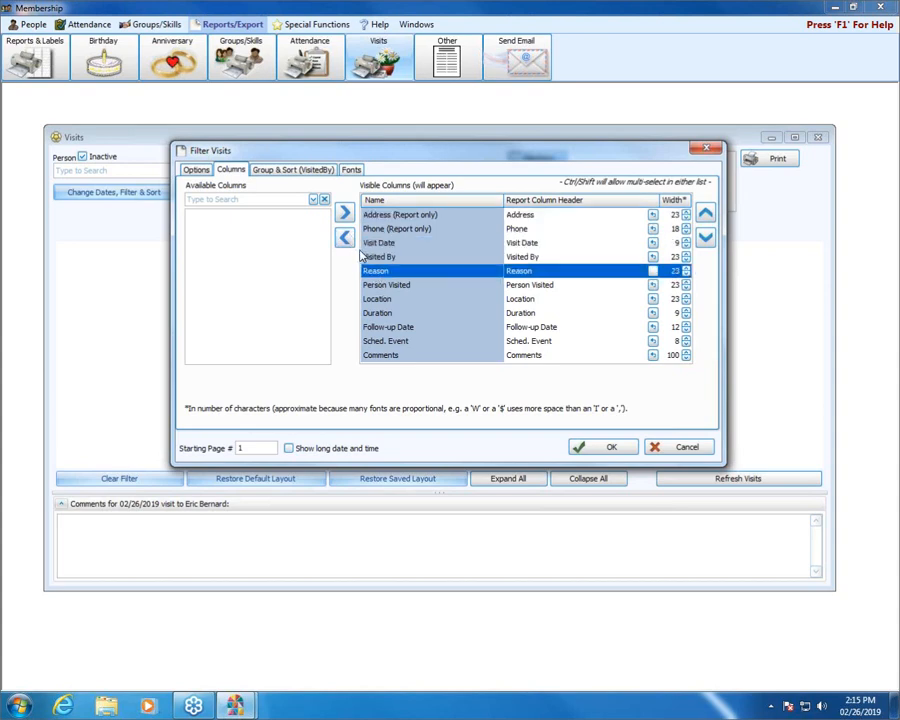
pyautogui.click(348, 240)
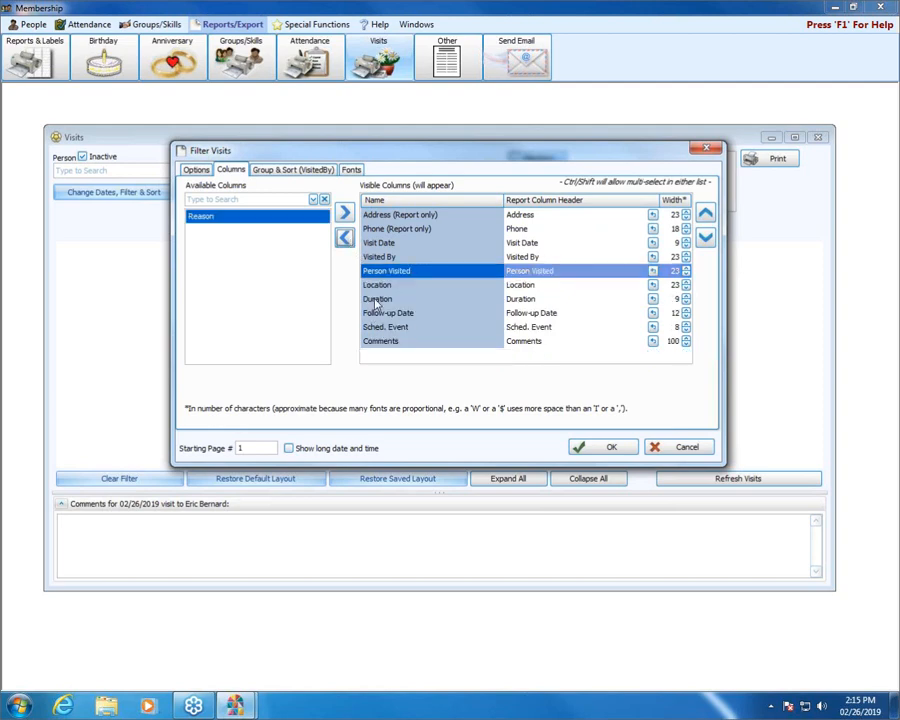
pyautogui.press('Down')
pyautogui.press('Down')
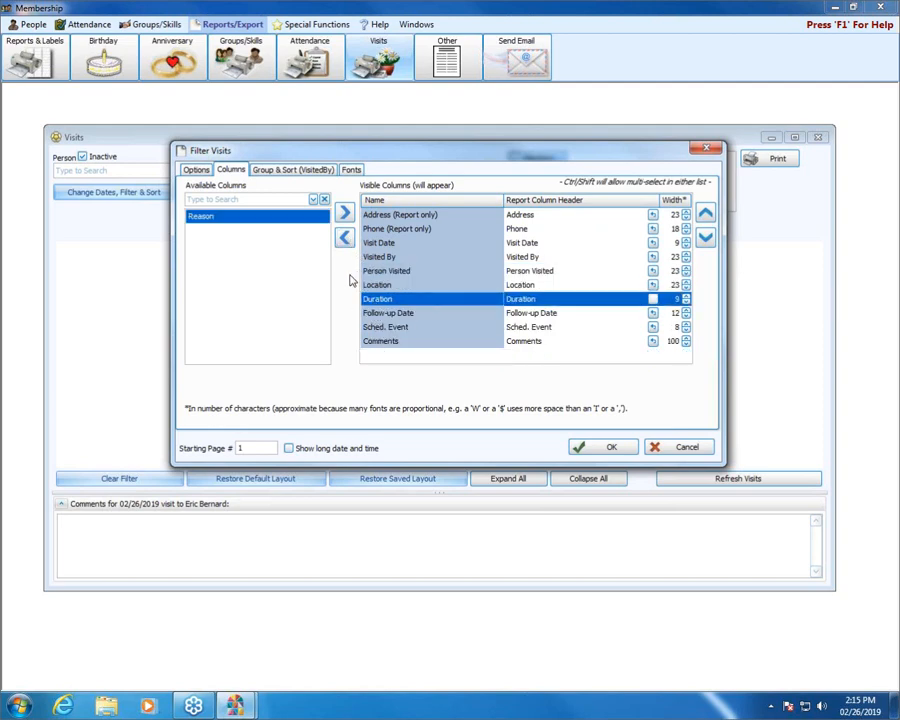
pyautogui.click(344, 239)
pyautogui.click(346, 243)
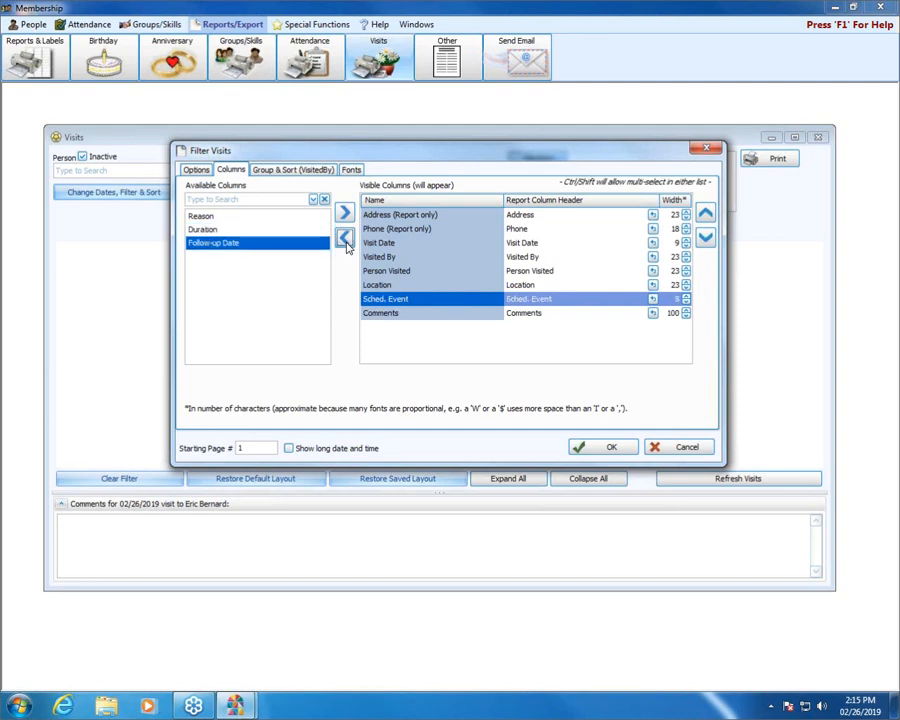
pyautogui.click(346, 243)
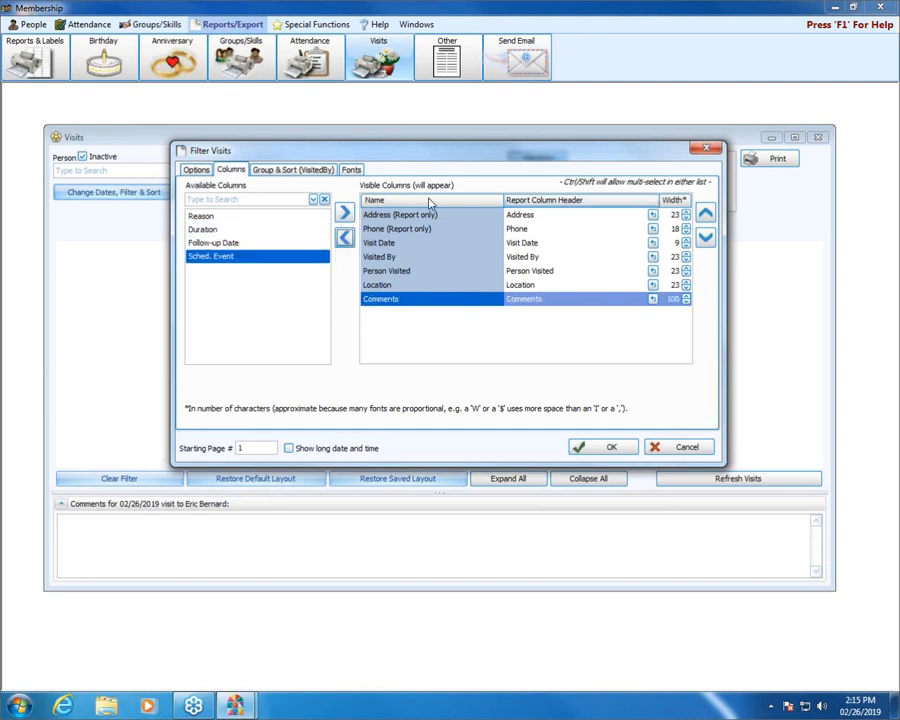
# Move the Person Visited column above Visit Date in the visible columns order and apply the settings.
pyautogui.click(400, 271)
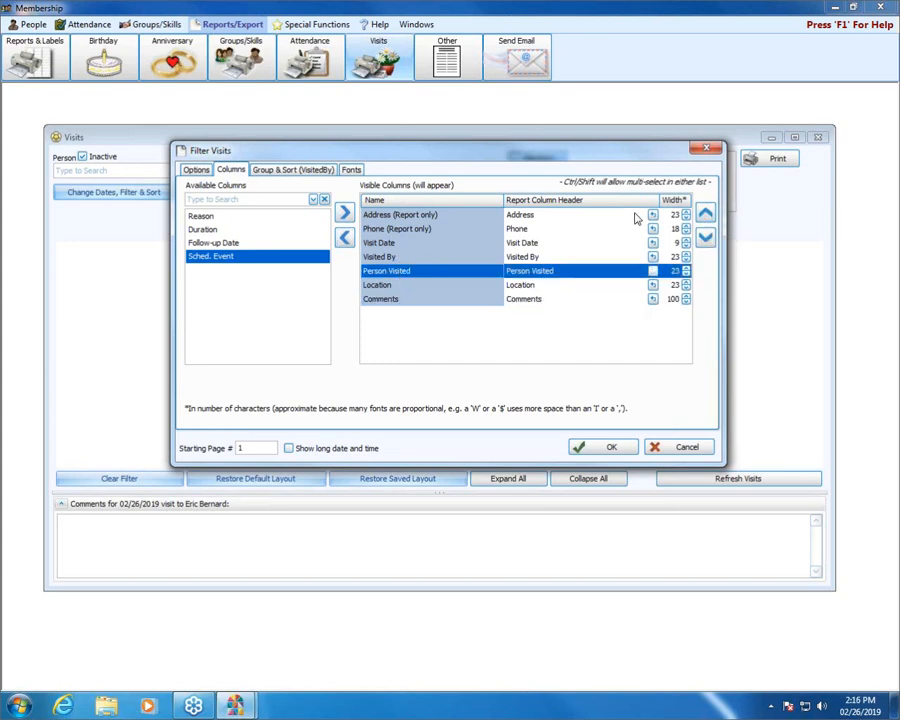
pyautogui.click(707, 215)
pyautogui.click(706, 215)
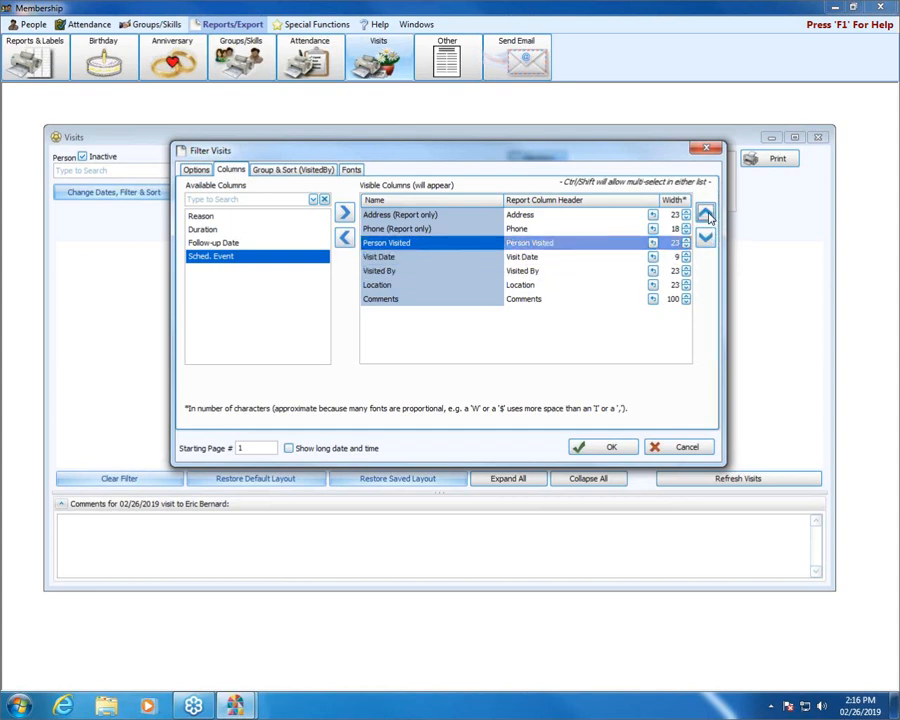
pyautogui.click(608, 448)
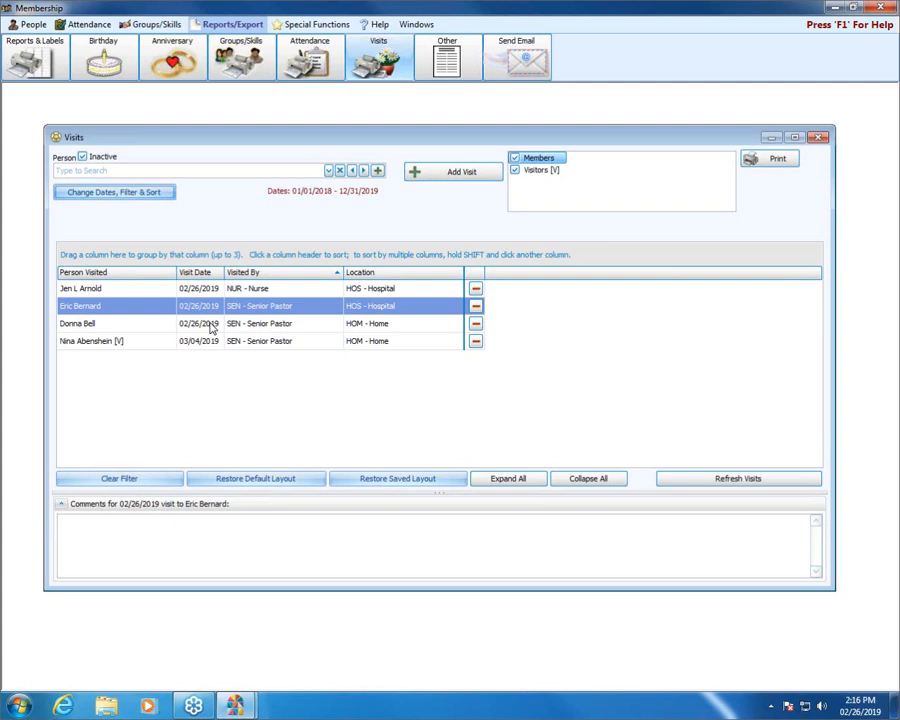
# Reopen the visit filter settings and review the column, grouping and sorting, and font options.
pyautogui.click(134, 196)
pyautogui.click(231, 169)
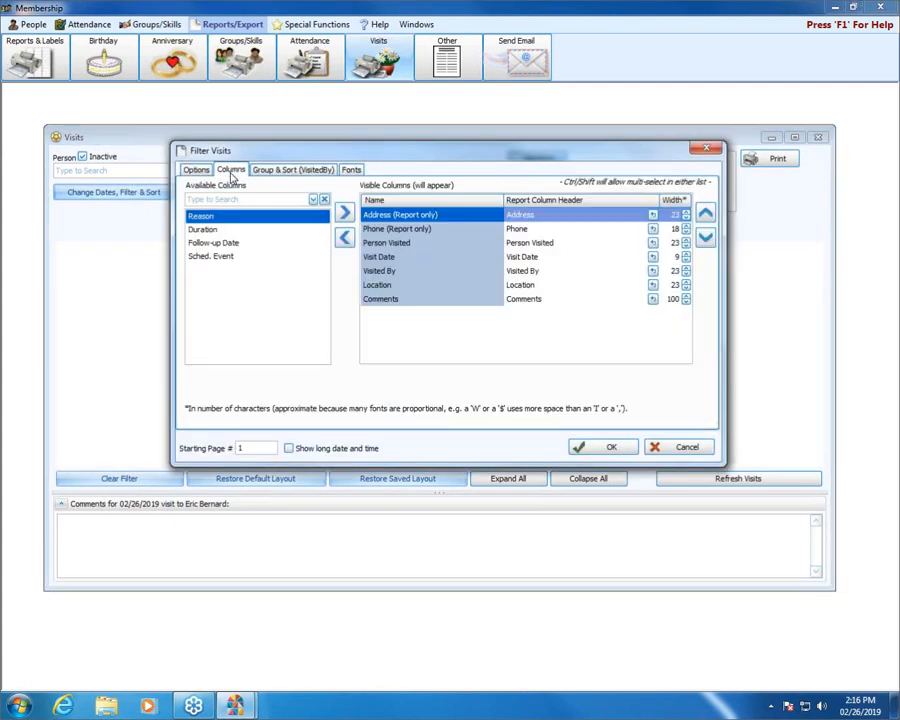
pyautogui.click(286, 172)
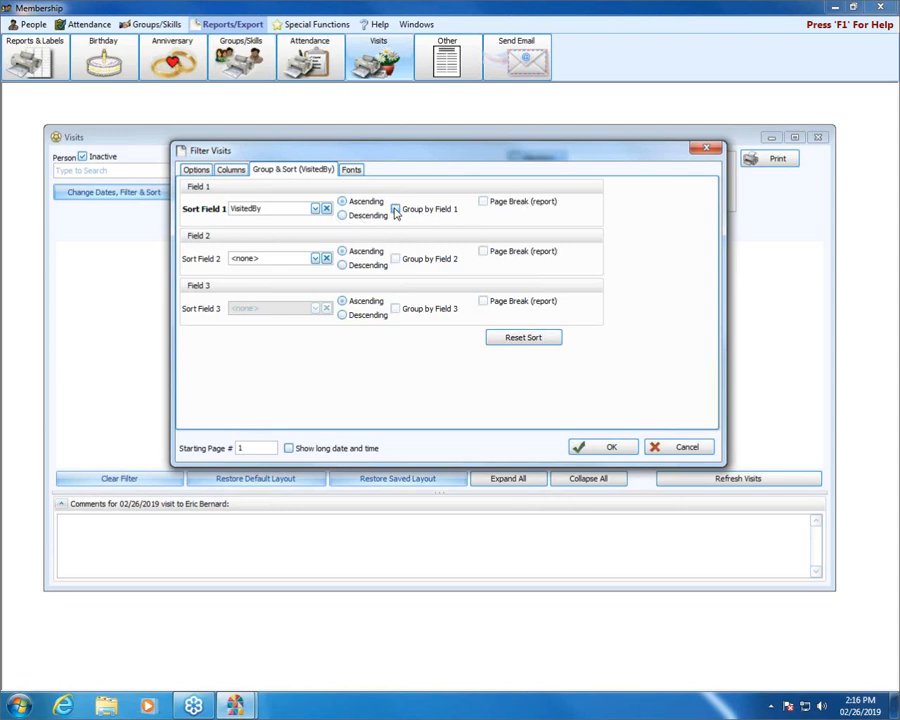
pyautogui.click(352, 171)
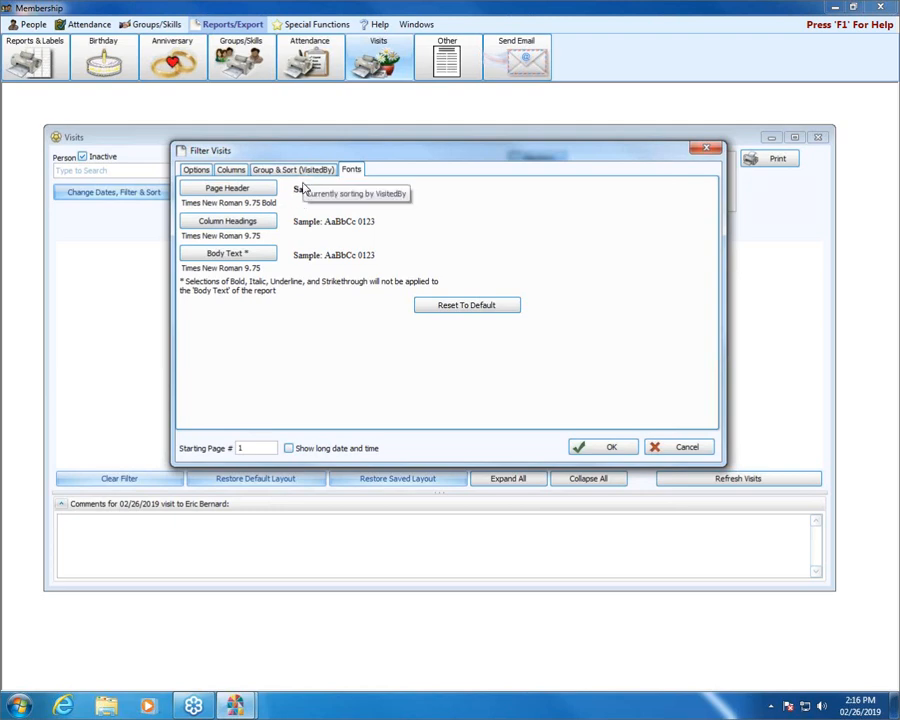
pyautogui.click(592, 452)
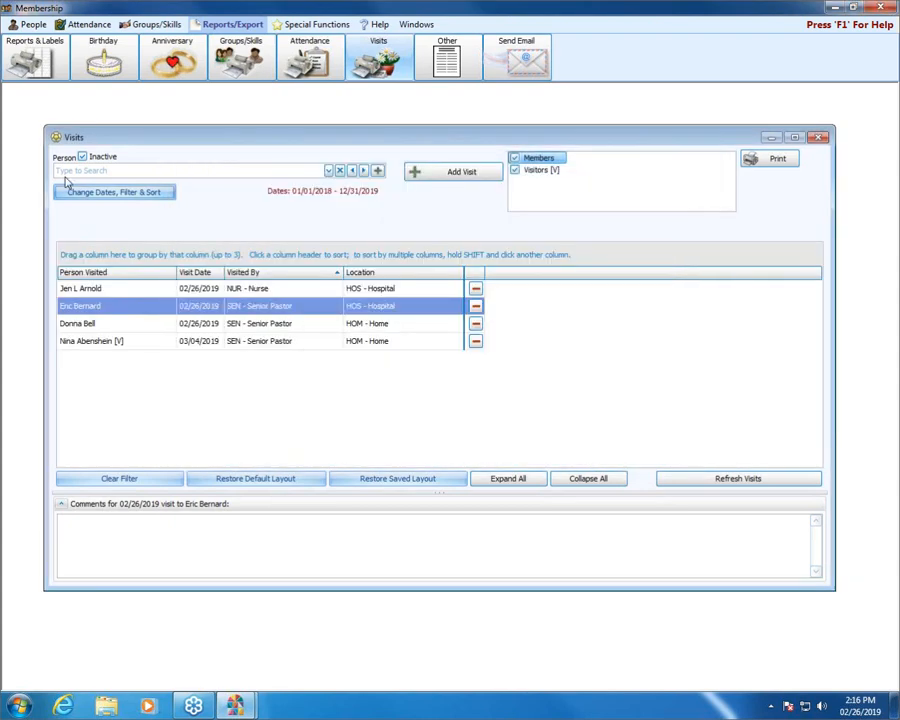
# Add the Reason, Duration, Follow-up Date and Sched. Event columns back to the visible columns of the visits list.
pyautogui.click(116, 191)
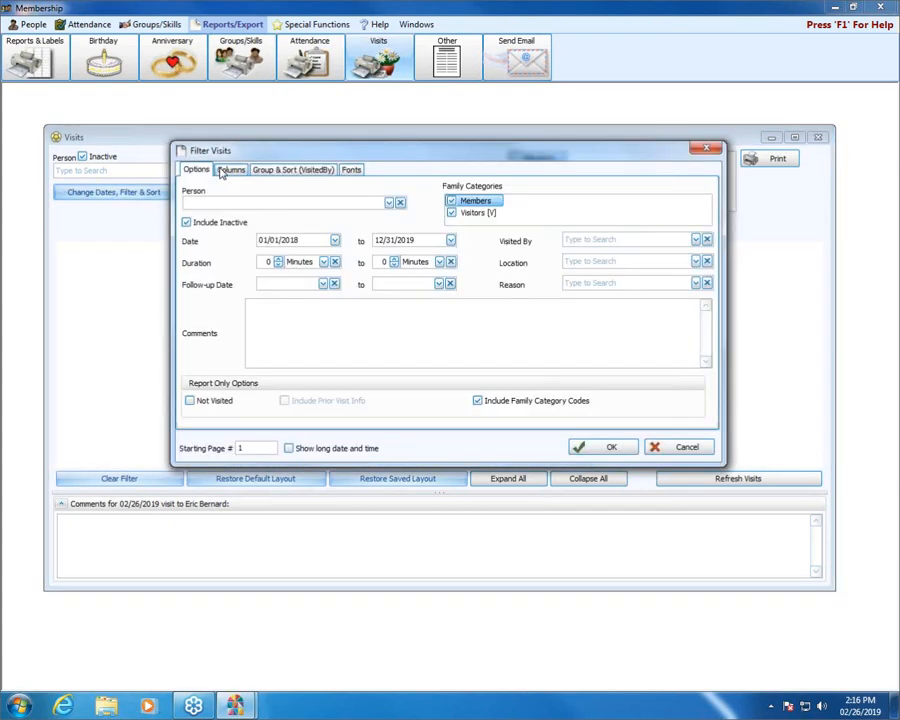
pyautogui.click(230, 170)
pyautogui.click(344, 213)
pyautogui.doubleClick(345, 213)
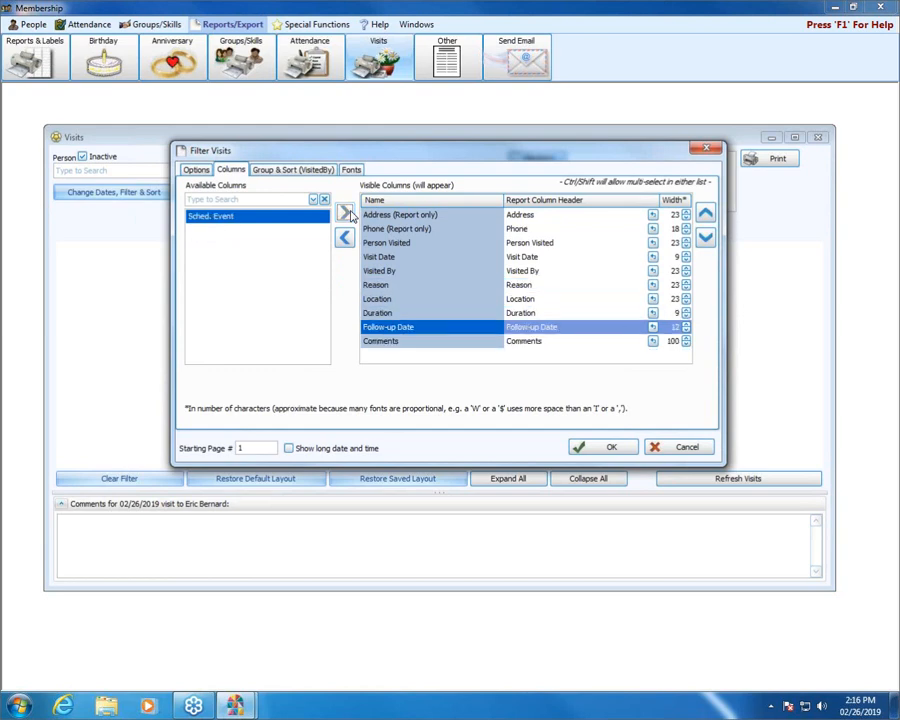
pyautogui.click(345, 213)
# Set the start of the visit date range to 01/01/2014 and apply the filter to the visits list.
pyautogui.click(195, 170)
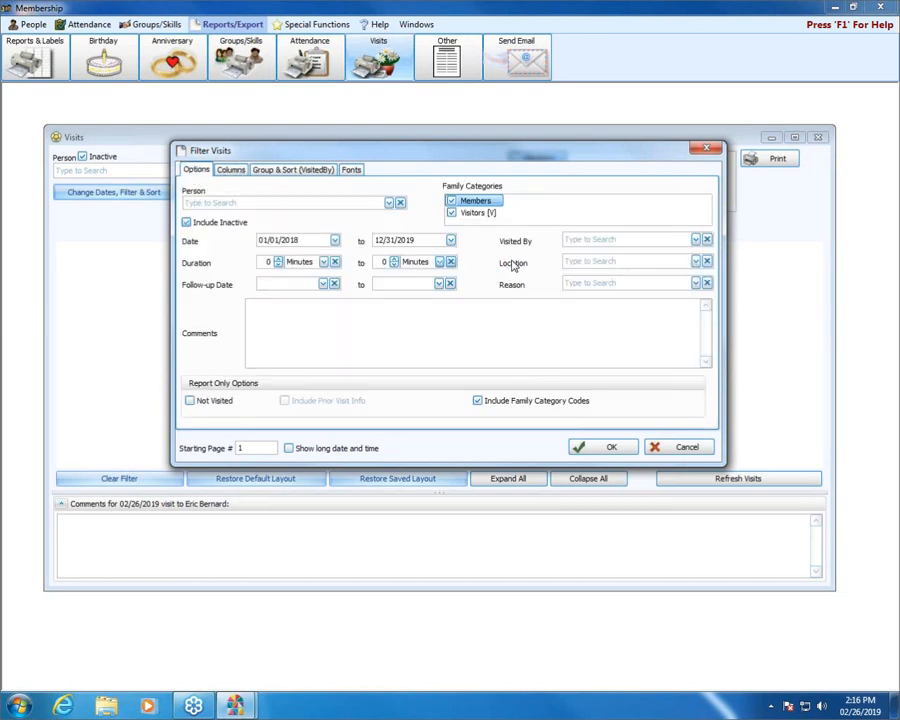
pyautogui.click(334, 240)
pyautogui.click(353, 267)
pyautogui.click(353, 267)
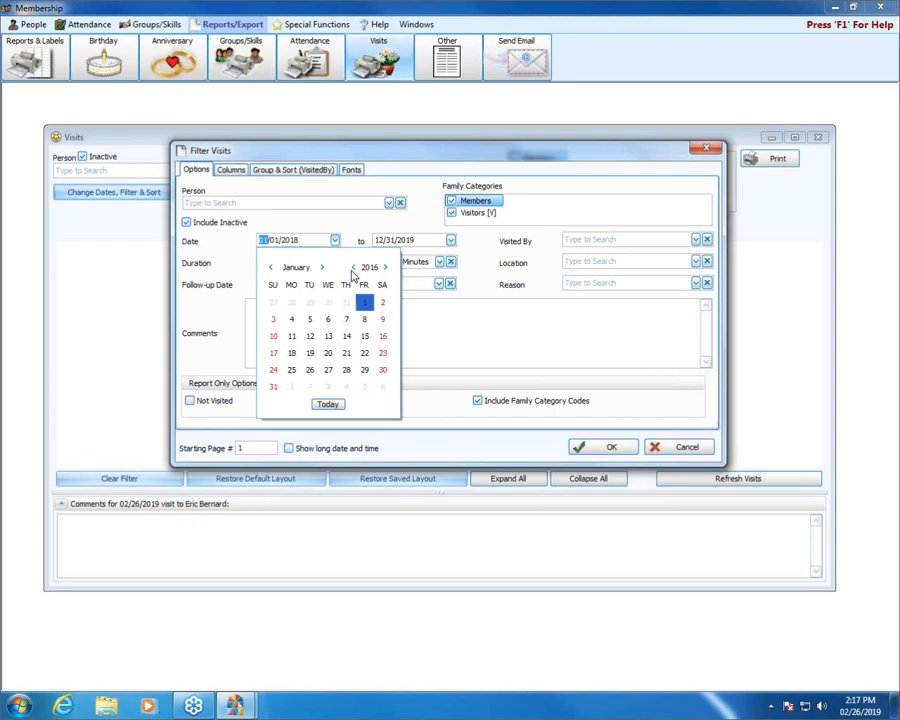
pyautogui.click(353, 267)
pyautogui.click(353, 267)
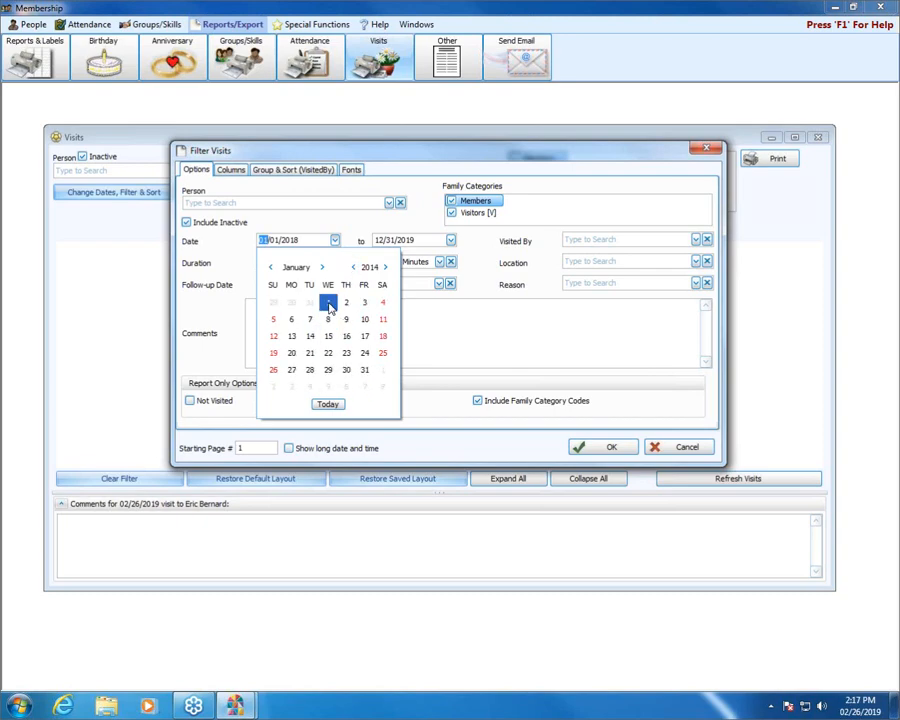
pyautogui.click(328, 302)
pyautogui.click(612, 446)
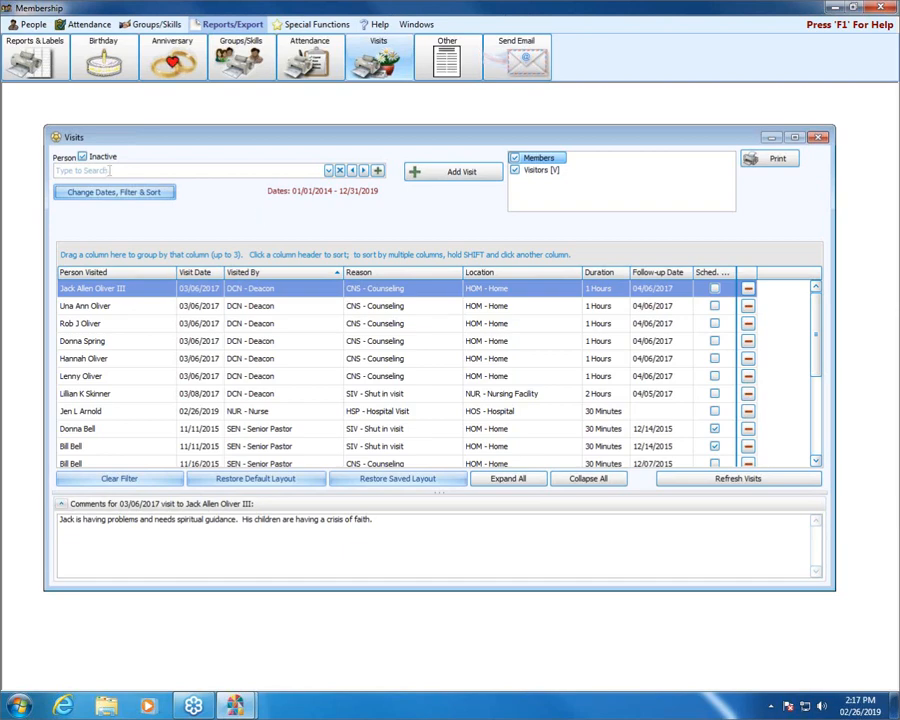
pyautogui.click(128, 196)
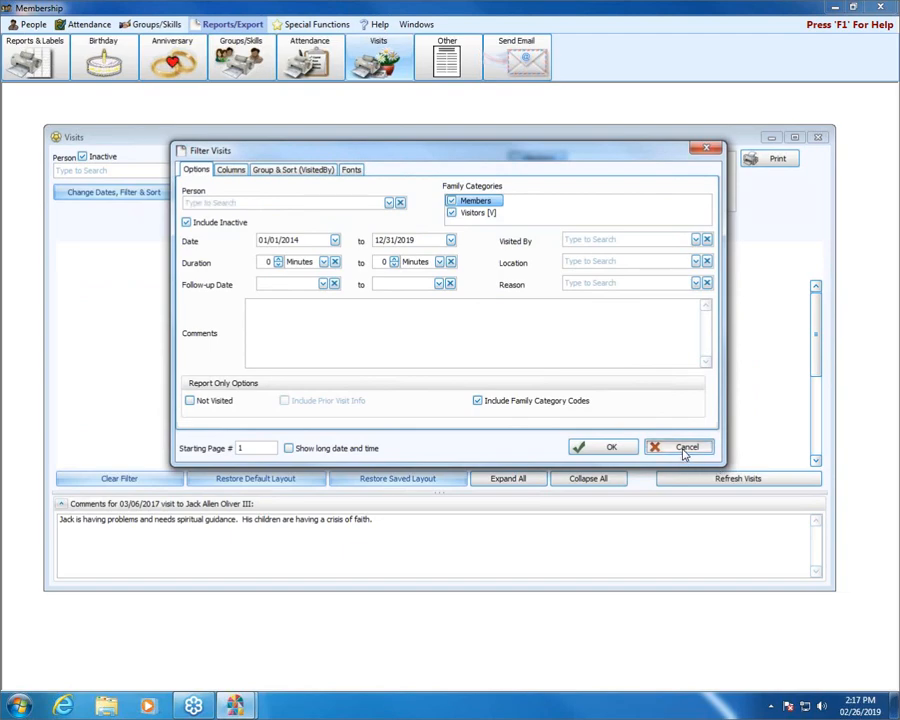
pyautogui.click(600, 446)
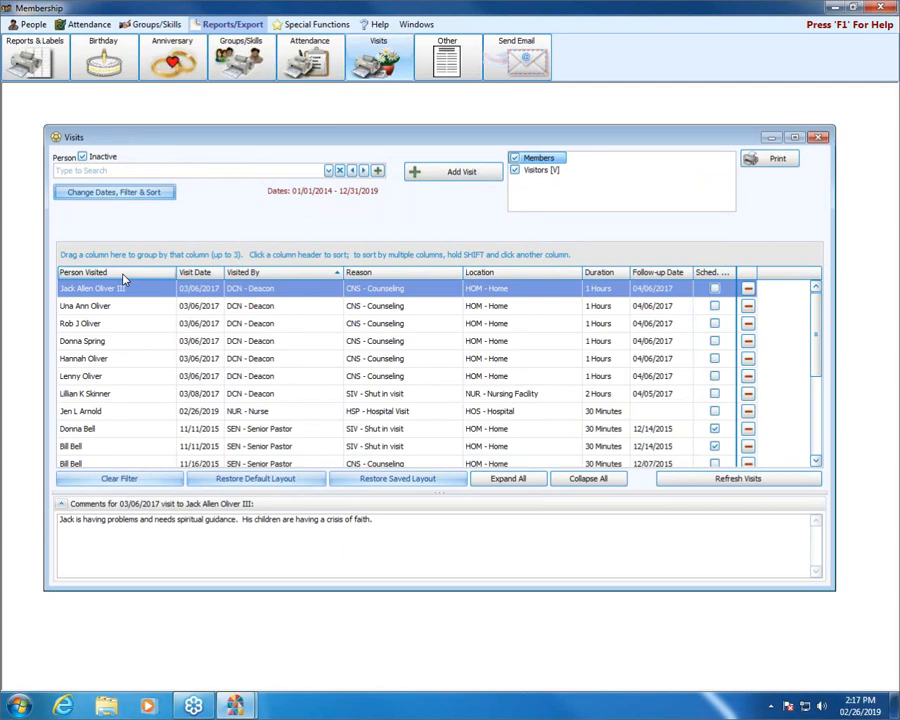
# Group the visits list by Person Visited and then Visited By, and expand the first four person groups.
pyautogui.moveTo(125, 275); pyautogui.dragTo(123, 258)
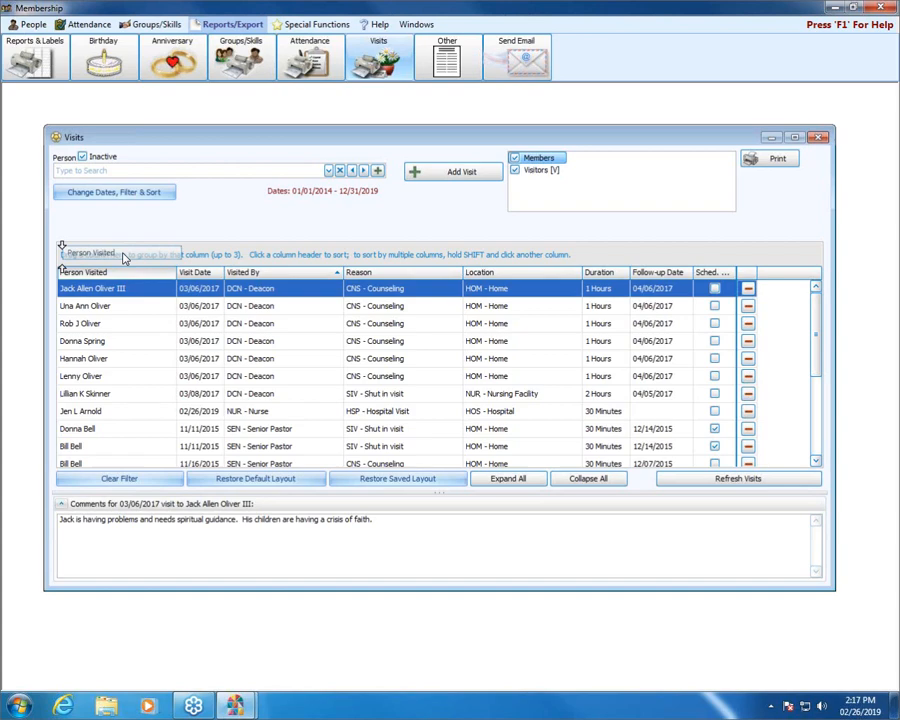
pyautogui.moveTo(123, 258); pyautogui.dragTo(123, 258)
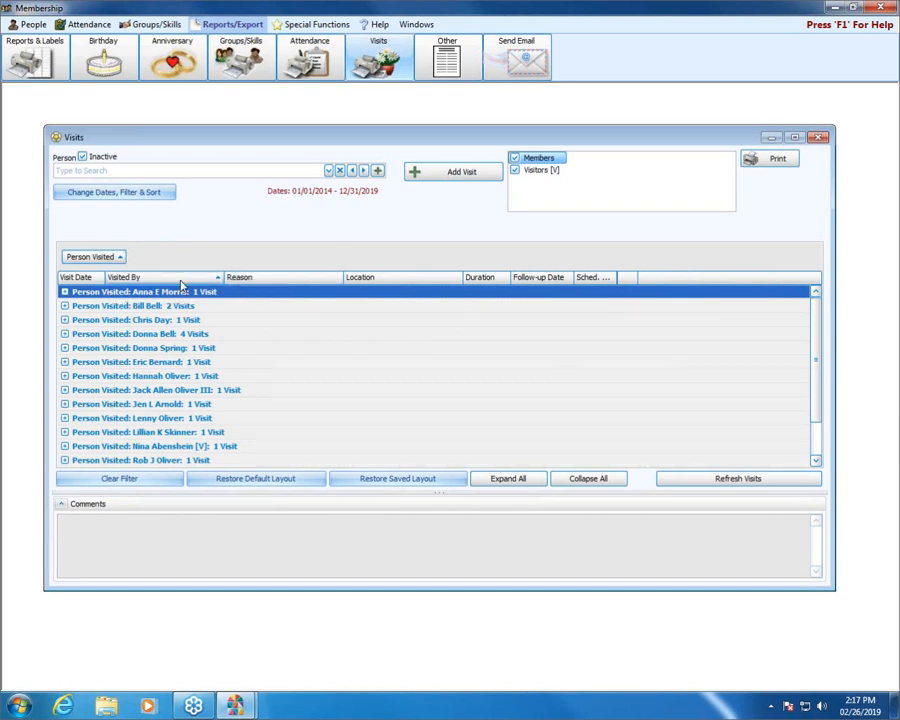
pyautogui.moveTo(181, 279); pyautogui.dragTo(196, 264)
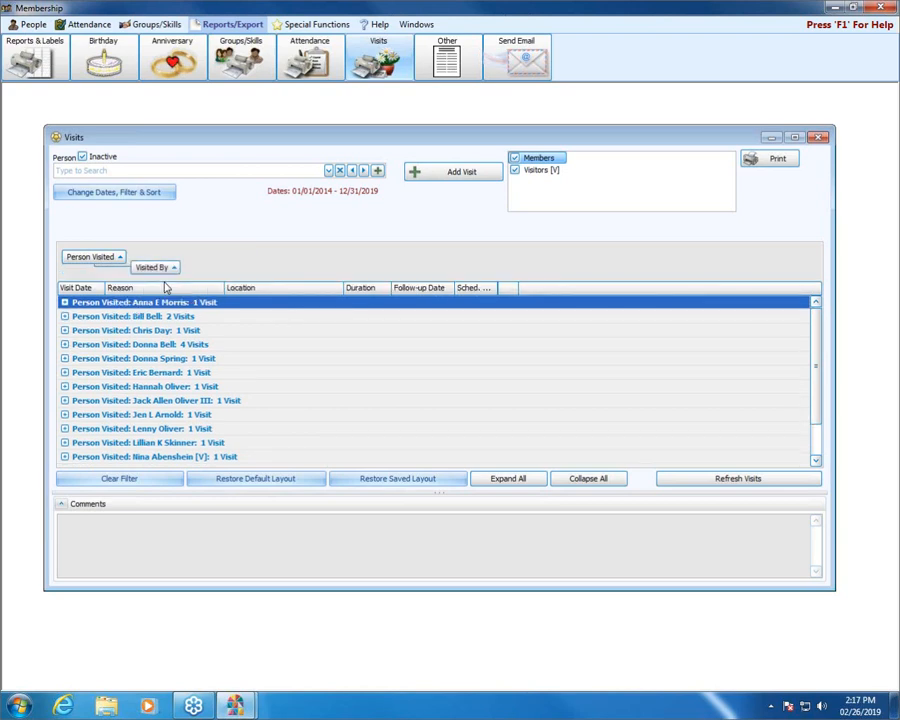
pyautogui.click(64, 302)
pyautogui.click(64, 330)
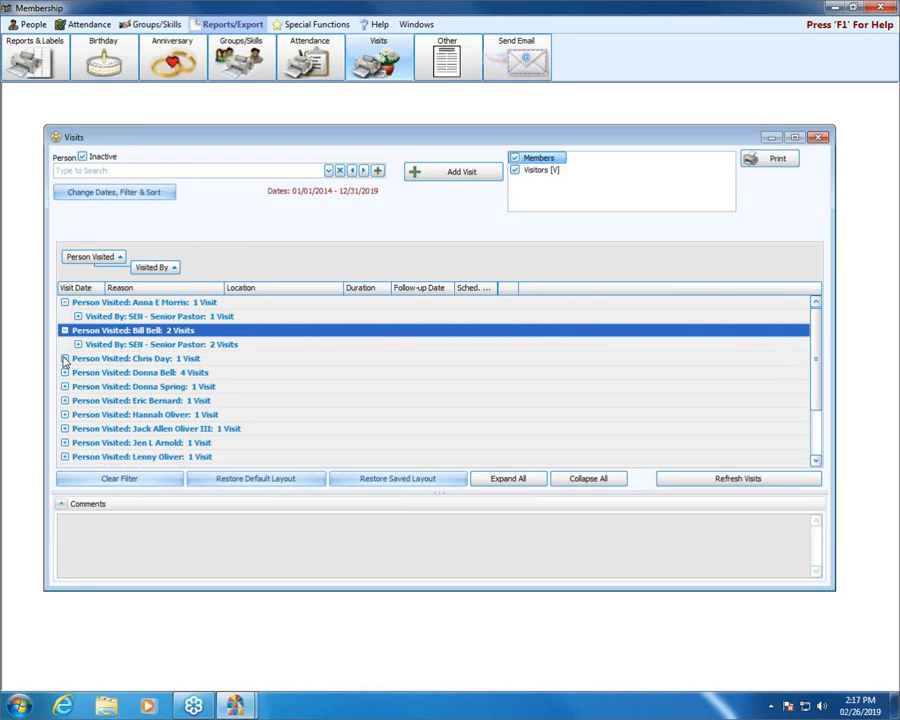
pyautogui.click(64, 358)
pyautogui.click(64, 386)
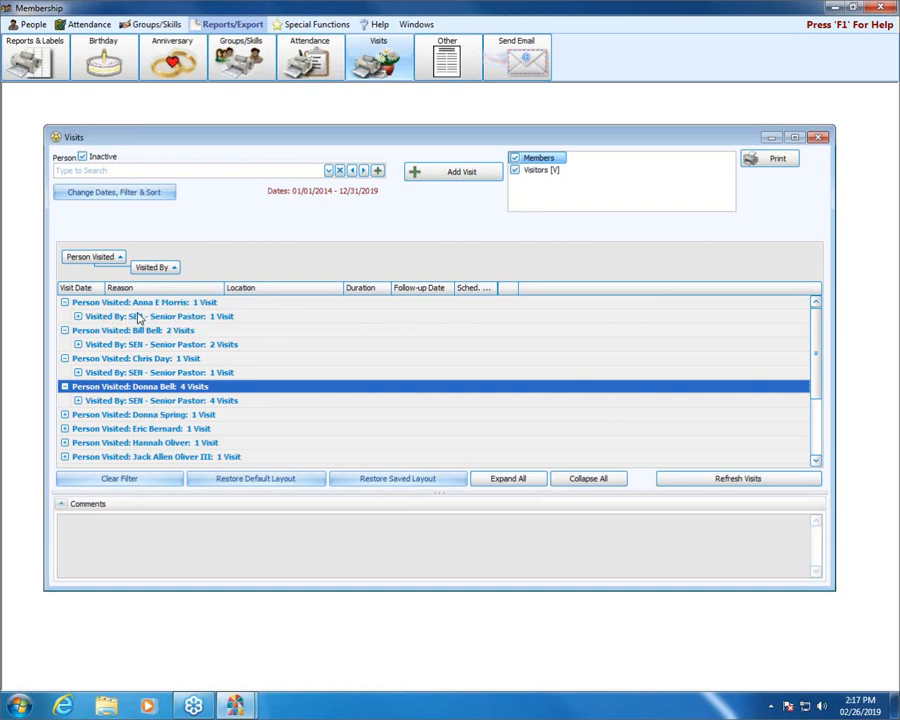
# Ungroup the visits list, placing Visited By after Reason and Person Visited after Visit Date among the columns.
pyautogui.moveTo(155, 268); pyautogui.dragTo(220, 282)
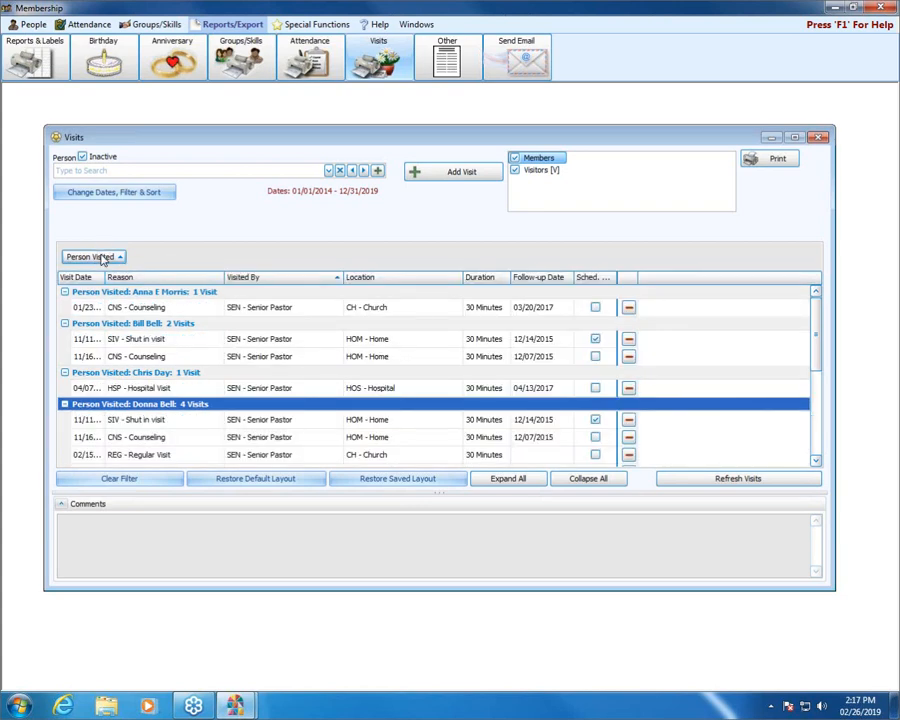
pyautogui.moveTo(96, 256); pyautogui.dragTo(116, 285)
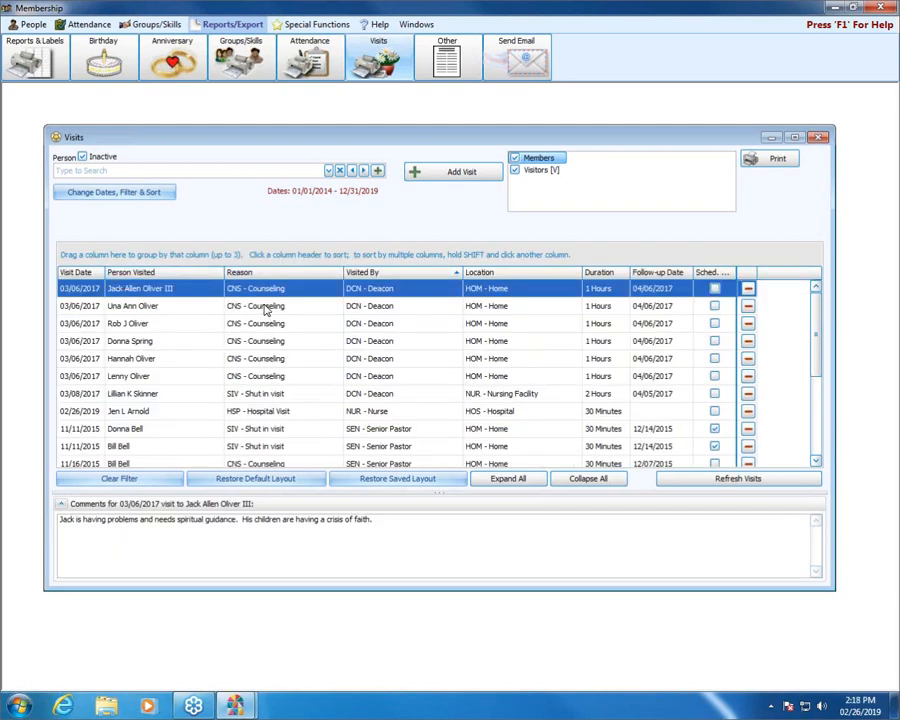
# Sort the visits list by Person Visited, look through it, and re-sort it by Reason.
pyautogui.click(173, 277)
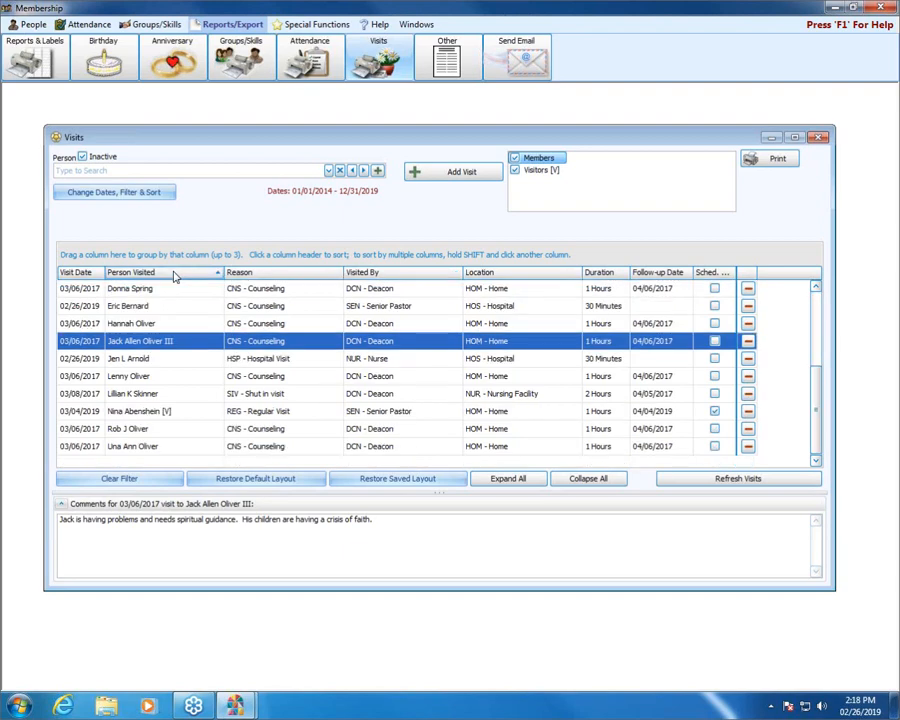
pyautogui.moveTo(820, 396); pyautogui.dragTo(820, 299)
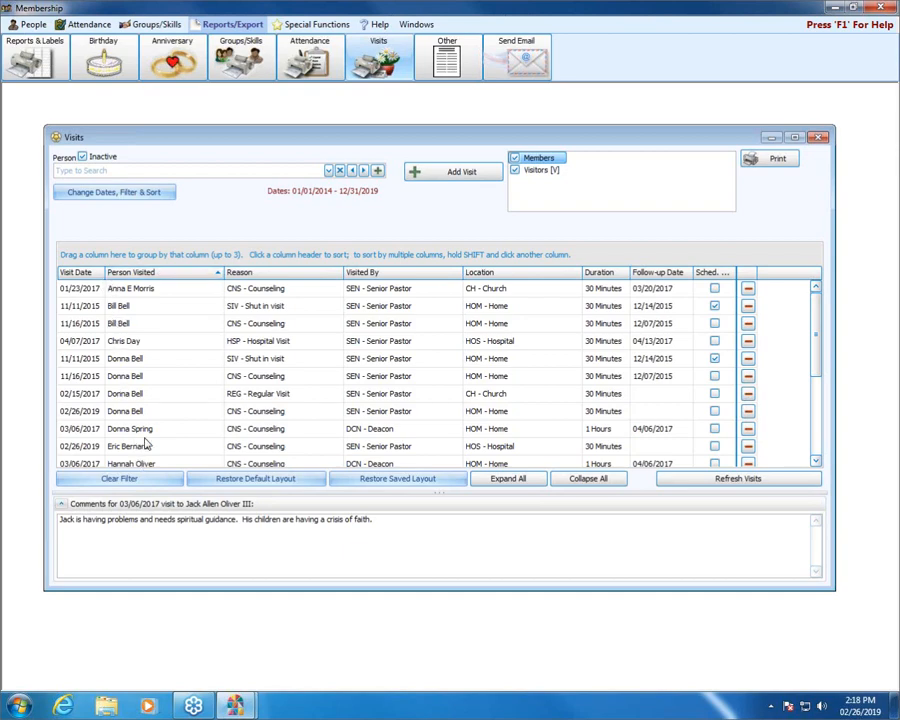
pyautogui.click(266, 274)
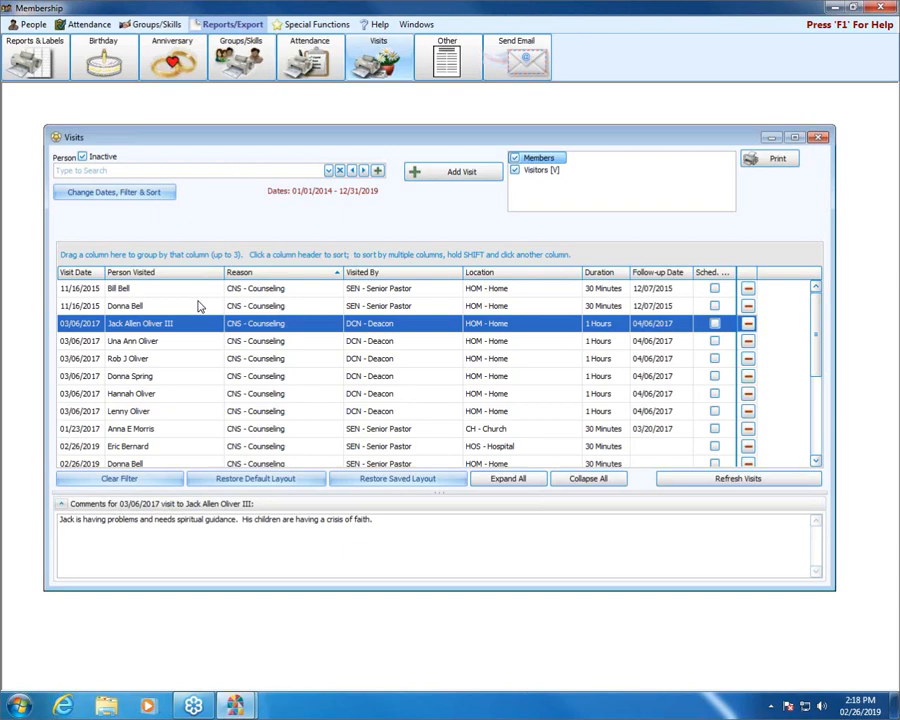
# Filter the visits to those made by SEN - Senior Pastor.
pyautogui.click(95, 199)
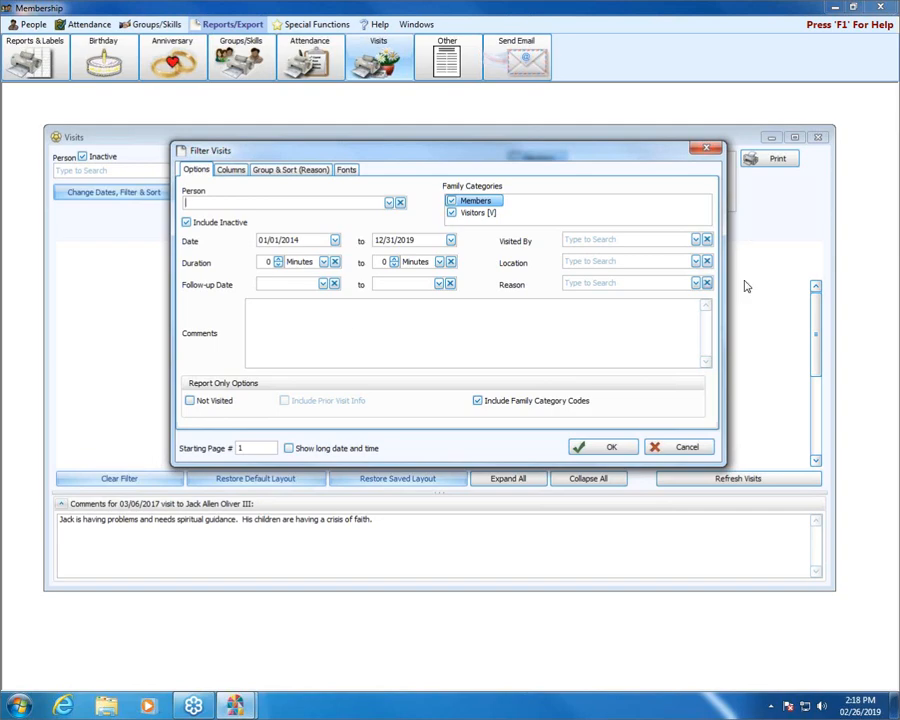
pyautogui.click(676, 448)
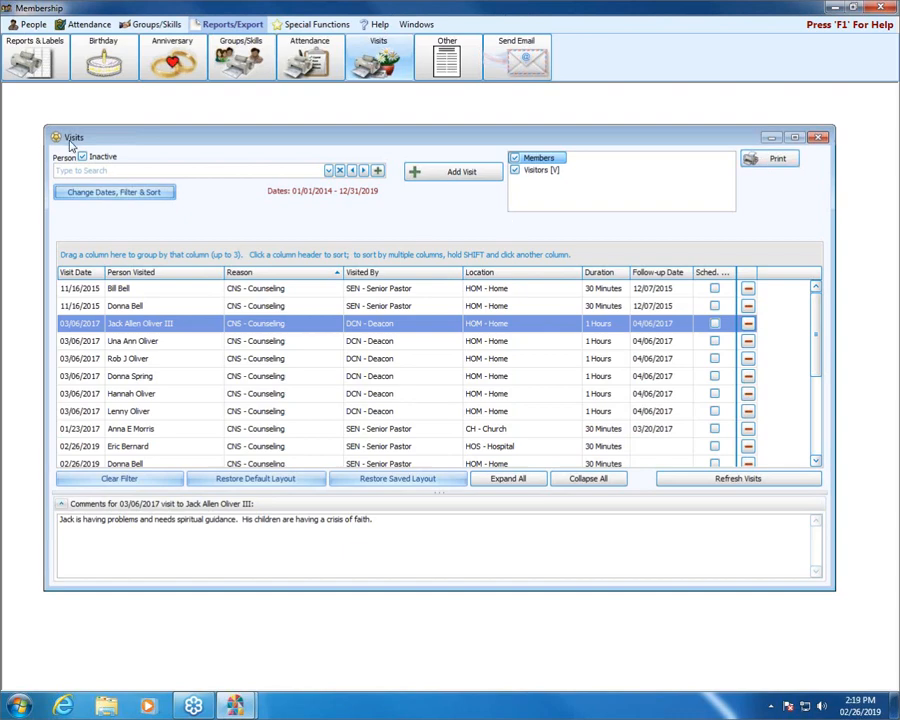
pyautogui.click(108, 192)
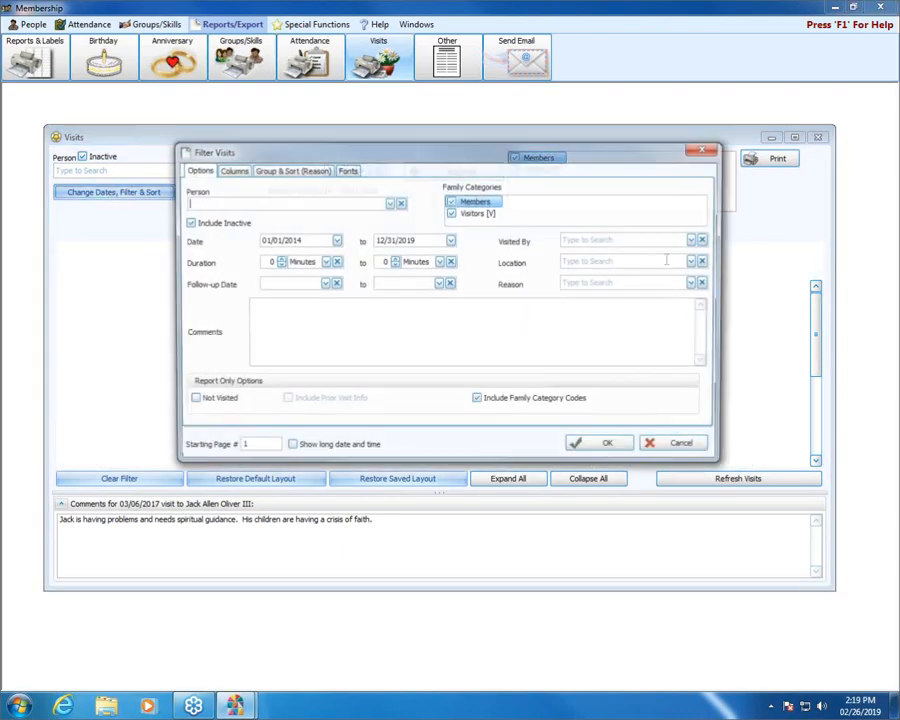
pyautogui.click(696, 242)
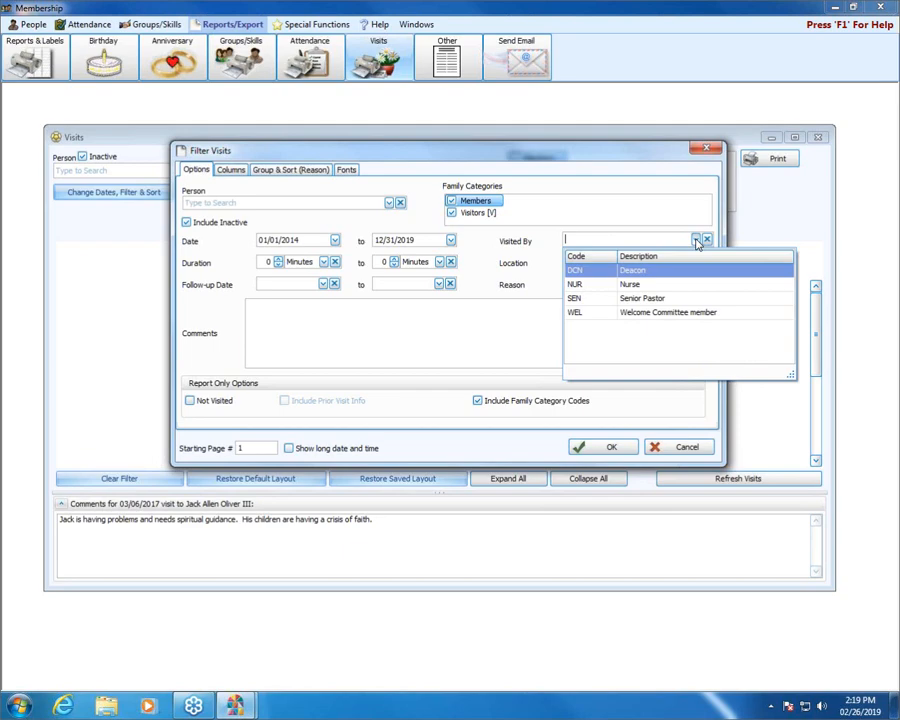
pyautogui.click(668, 298)
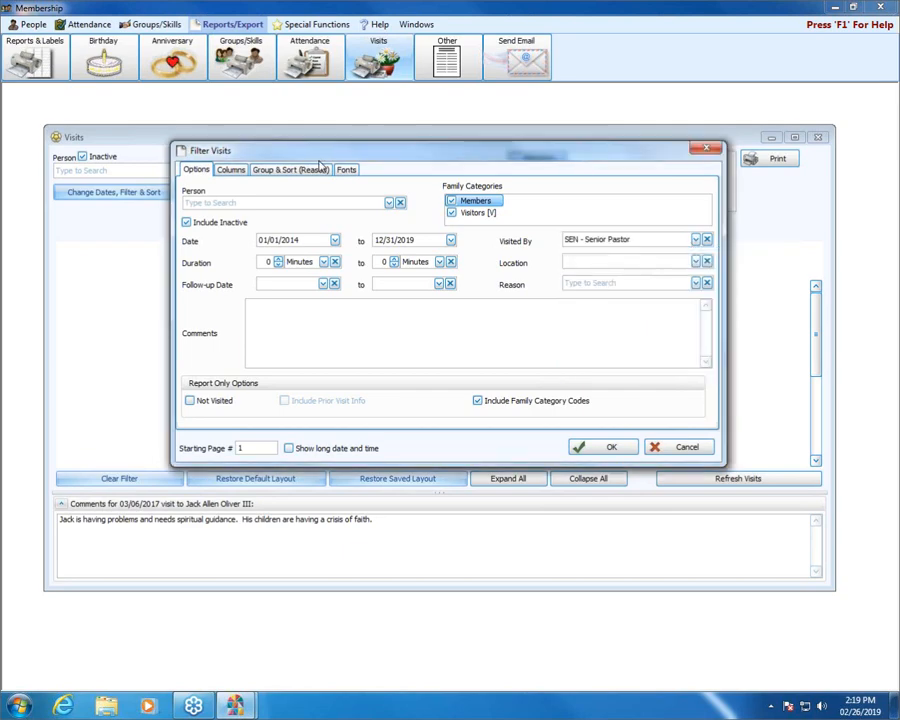
pyautogui.click(594, 449)
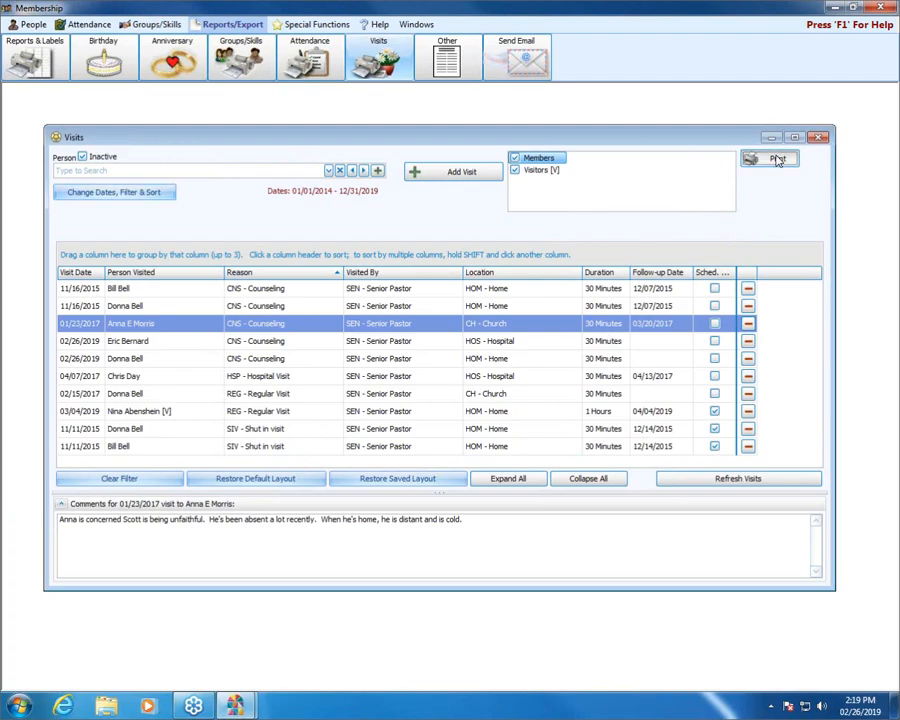
# Preview the printed report of the filtered visits and close the preview.
pyautogui.click(777, 160)
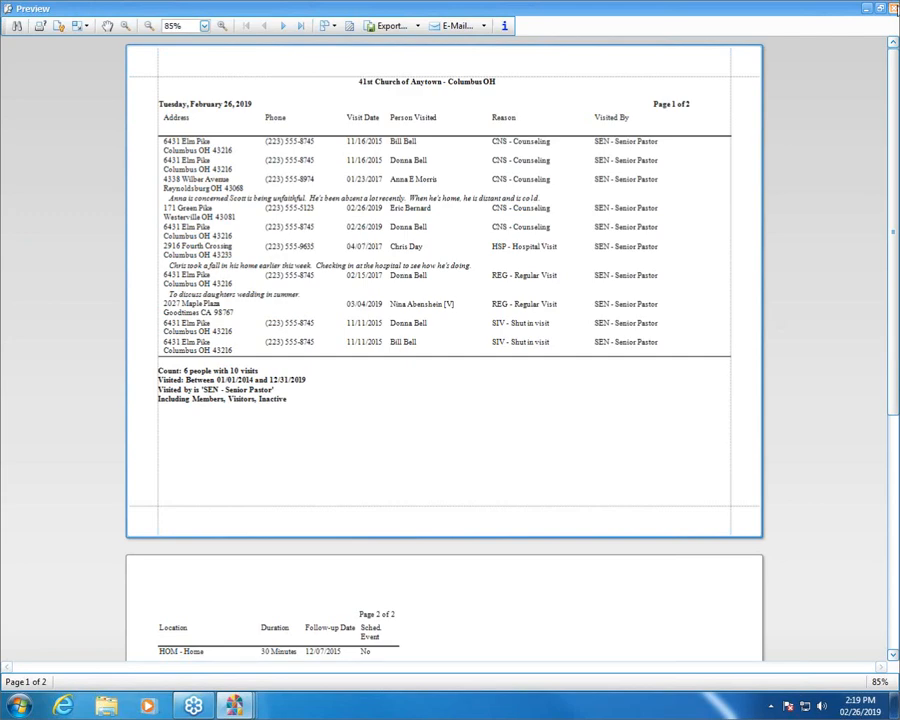
pyautogui.click(895, 8)
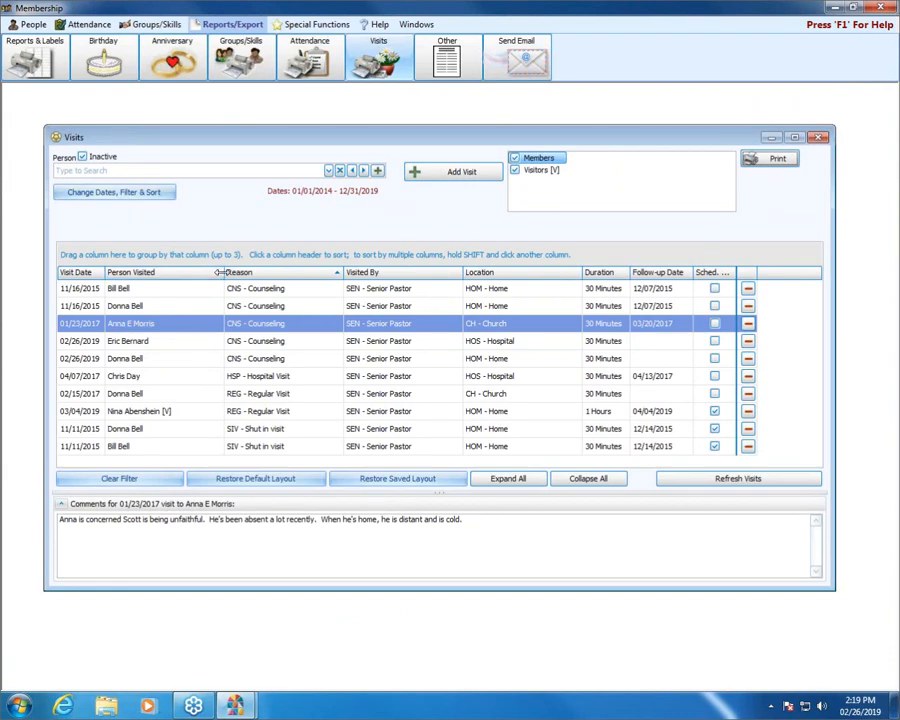
# Narrow the Person Visited, Reason, Visited By, Location and Sched. Event columns of the visits list to fit their contents.
pyautogui.moveTo(221, 272); pyautogui.dragTo(180, 272)
pyautogui.moveTo(296, 272); pyautogui.dragTo(255, 272)
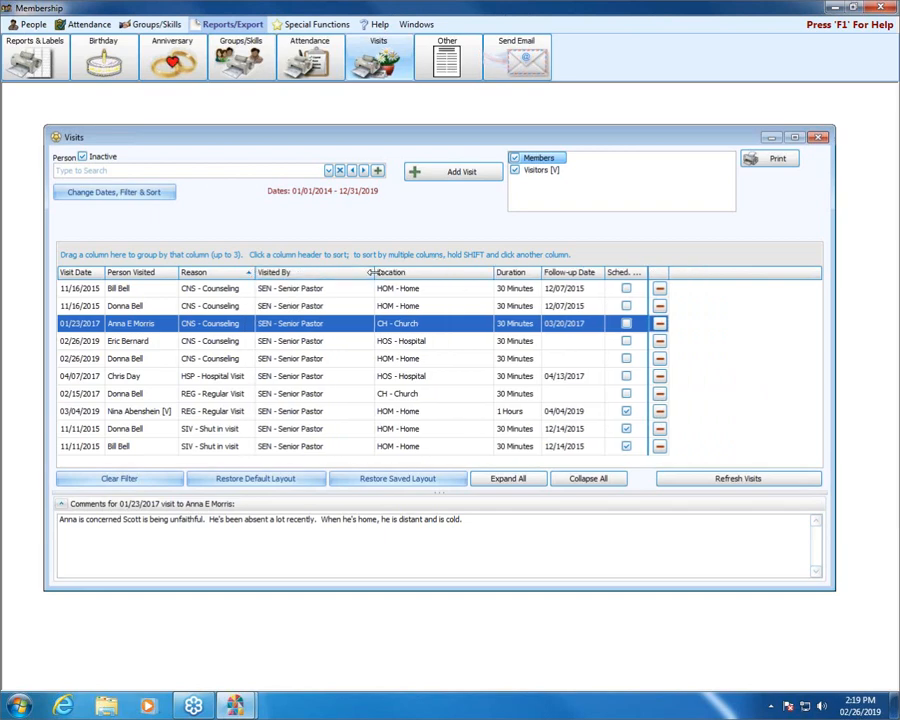
pyautogui.moveTo(371, 272); pyautogui.dragTo(327, 272)
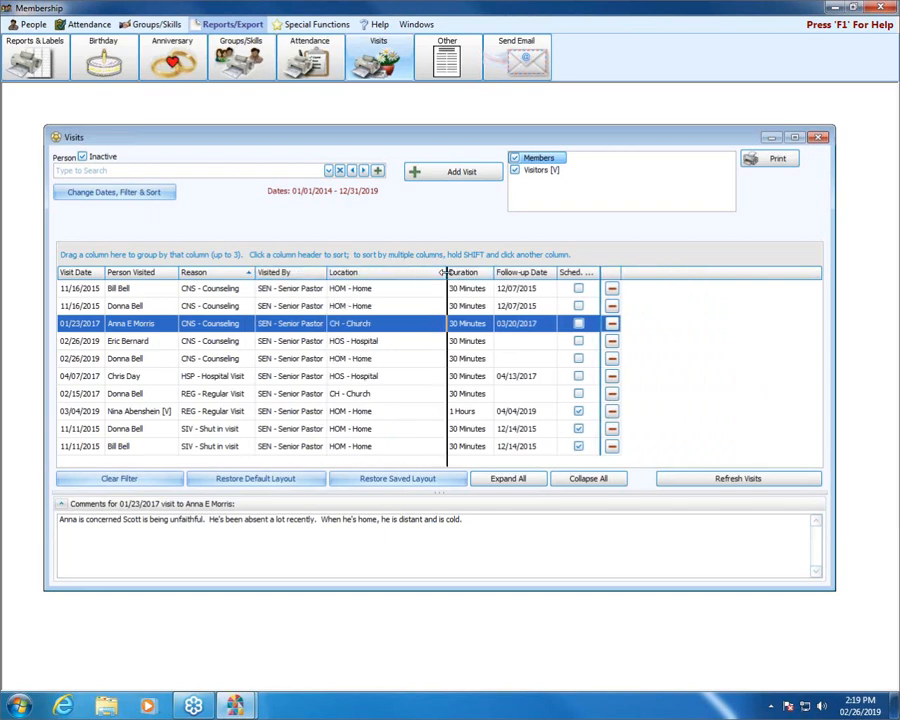
pyautogui.moveTo(446, 272); pyautogui.dragTo(381, 272)
pyautogui.moveTo(535, 272); pyautogui.dragTo(529, 272)
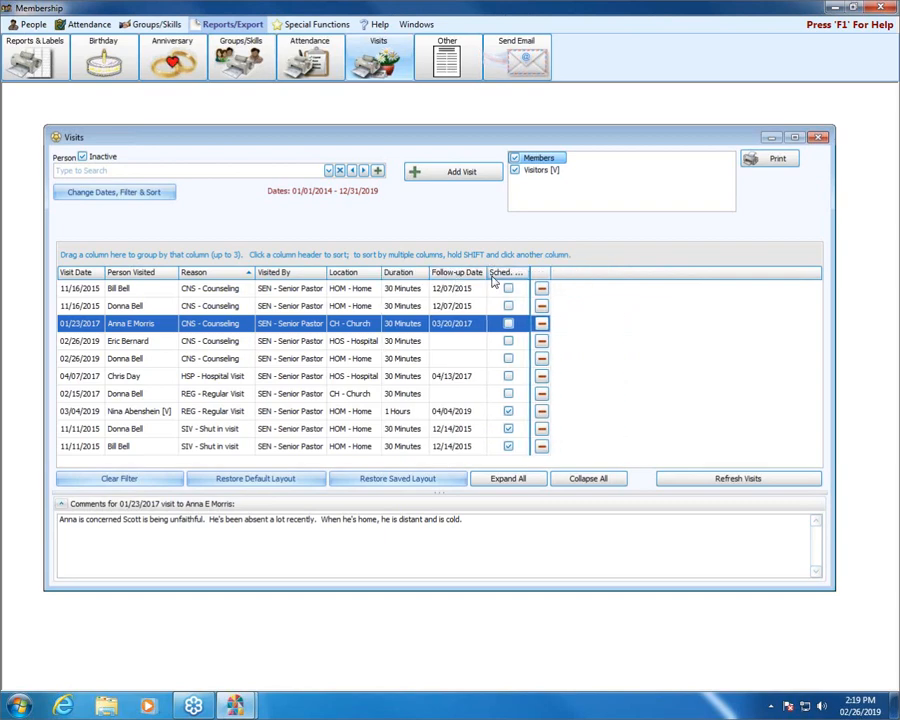
# Preview the printed visits report, move its right and left page margins outward to widen the print area, and close the preview.
pyautogui.click(757, 163)
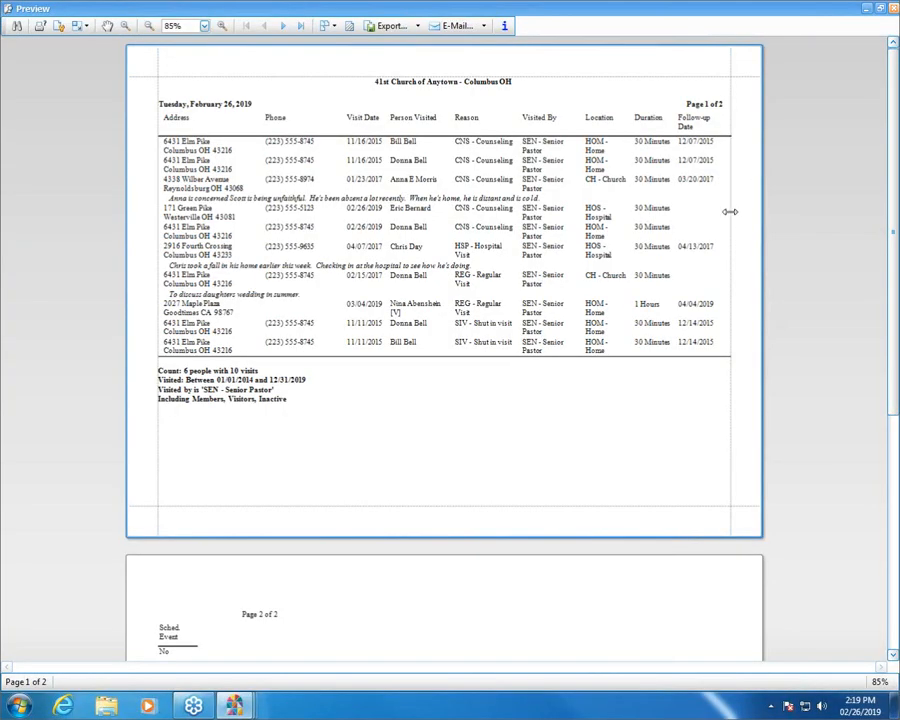
pyautogui.moveTo(731, 213); pyautogui.dragTo(748, 215)
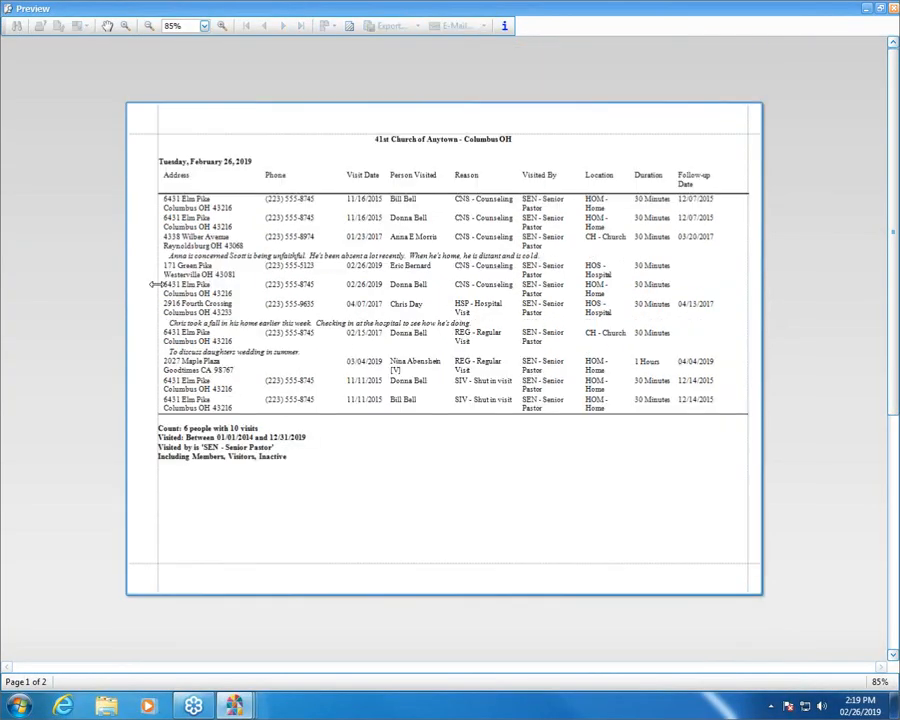
pyautogui.moveTo(157, 282); pyautogui.dragTo(145, 281)
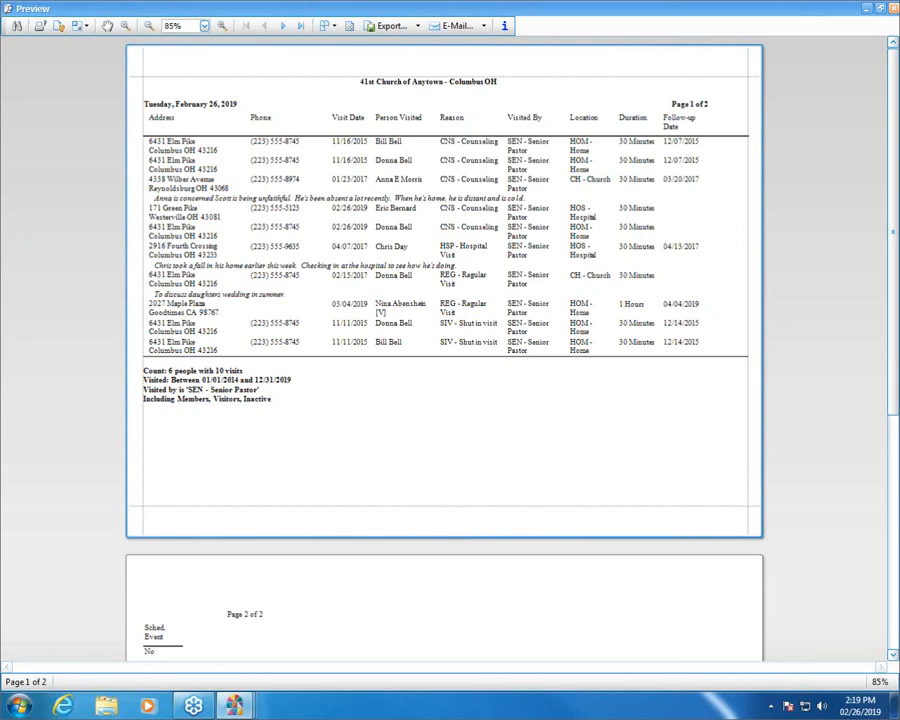
pyautogui.click(895, 12)
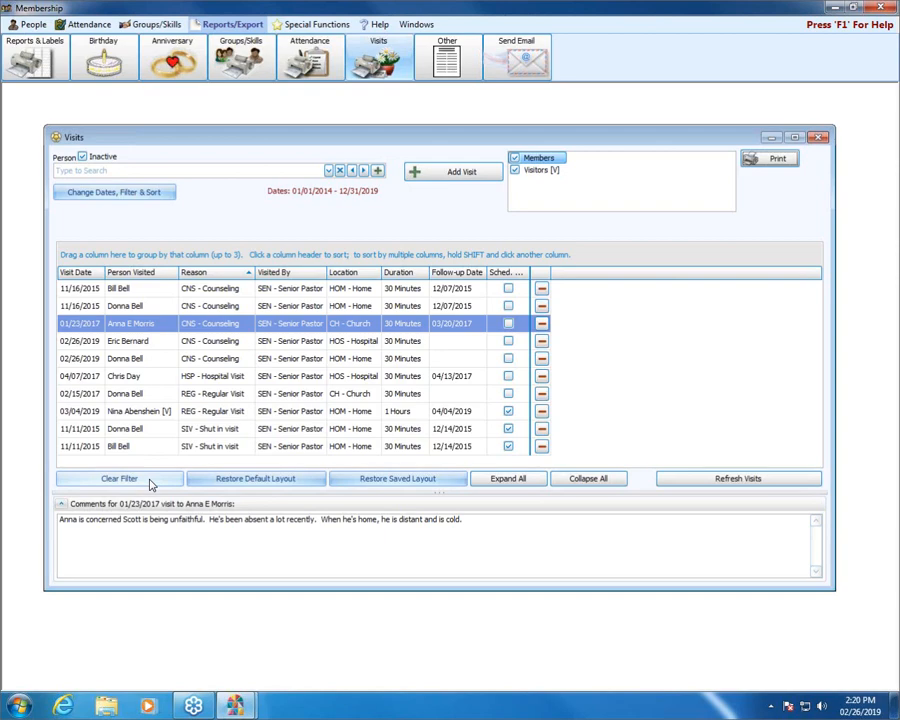
# Restore the default layout of the visits list, followed by the saved layout.
pyautogui.click(286, 480)
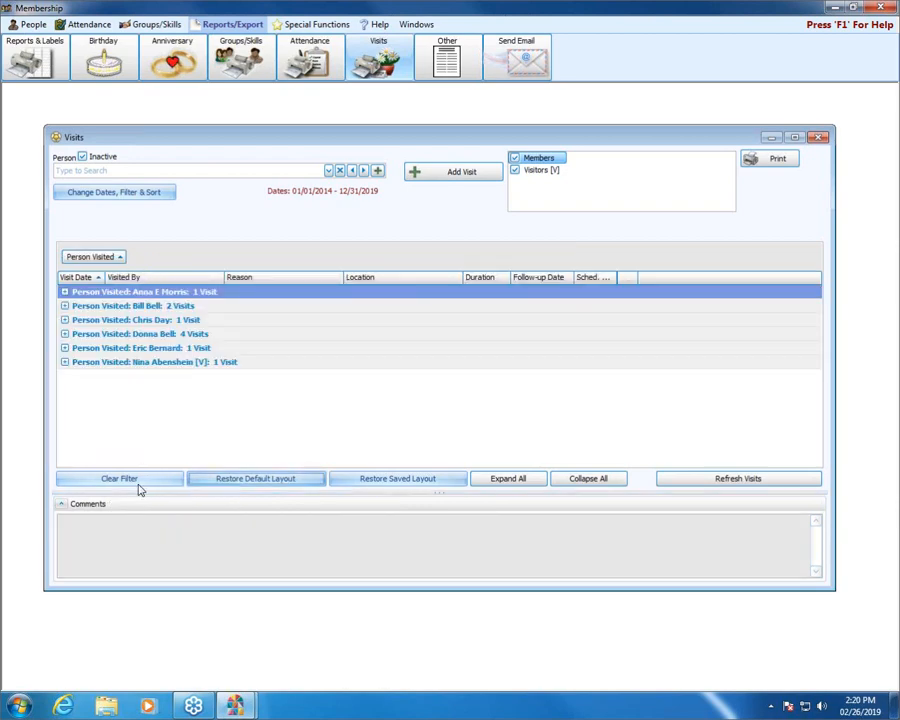
pyautogui.click(440, 479)
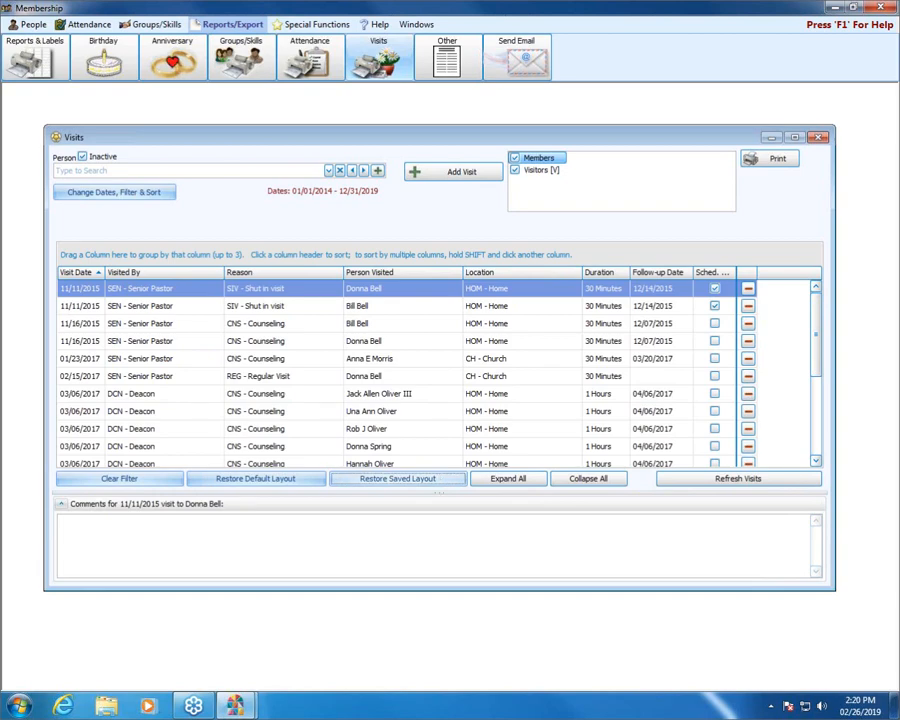
# Group the visits list by Visit Date and, within each date, by Visited By.
pyautogui.click(530, 482)
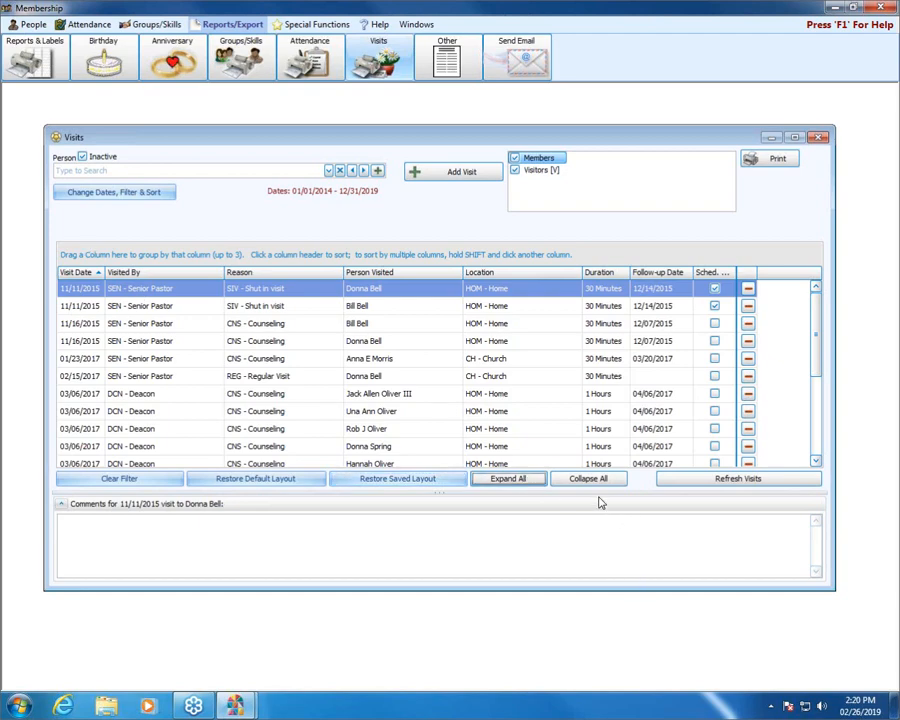
pyautogui.moveTo(75, 272); pyautogui.dragTo(85, 256)
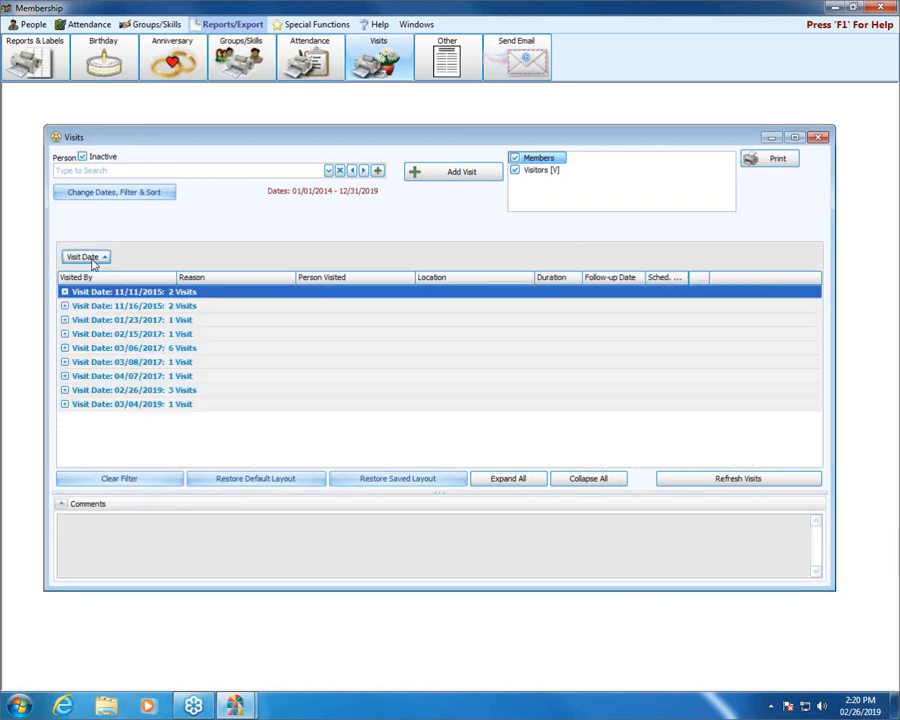
pyautogui.moveTo(145, 280); pyautogui.dragTo(189, 270)
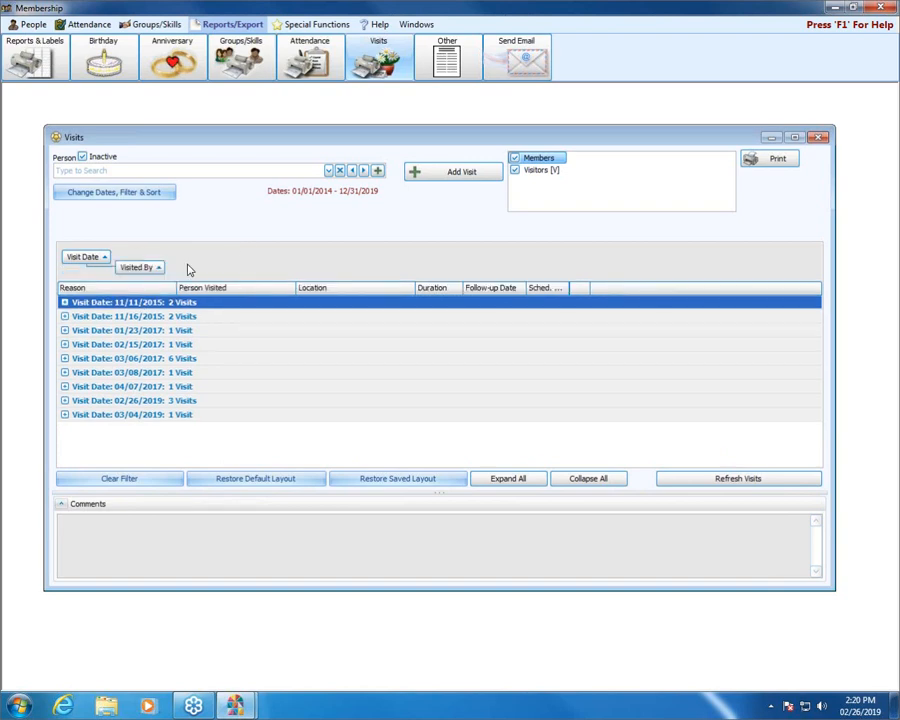
# Expand and collapse all groups in the visits list, and refresh the visits.
pyautogui.click(509, 479)
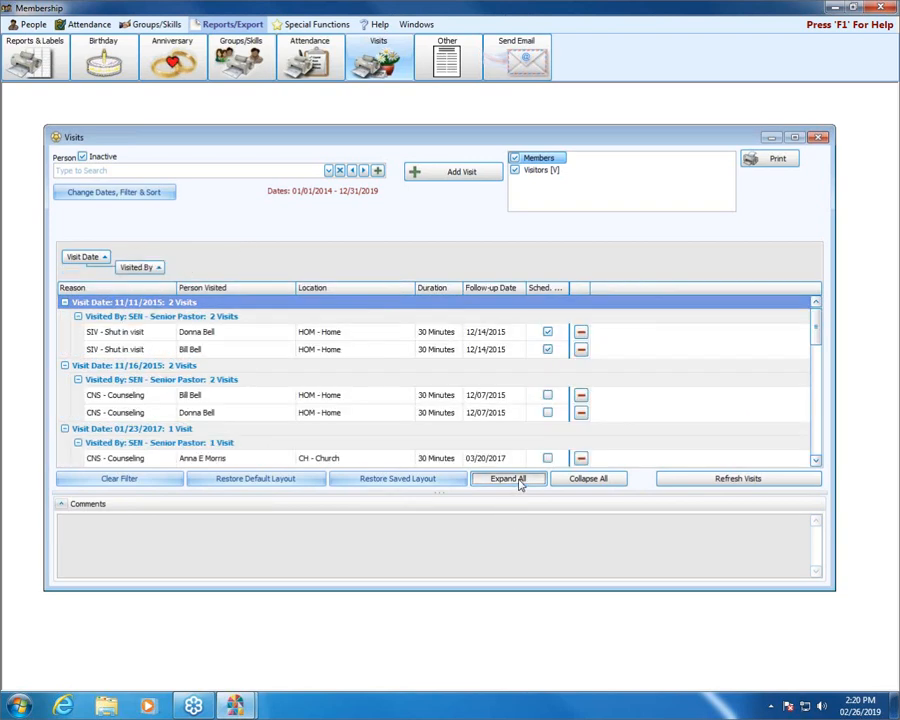
pyautogui.click(589, 479)
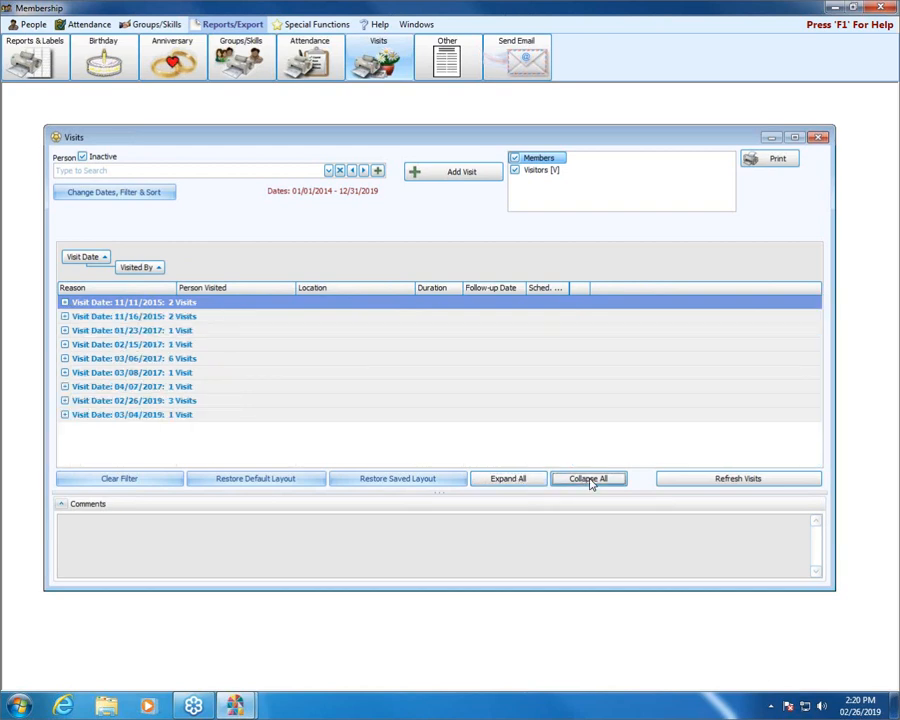
pyautogui.click(758, 479)
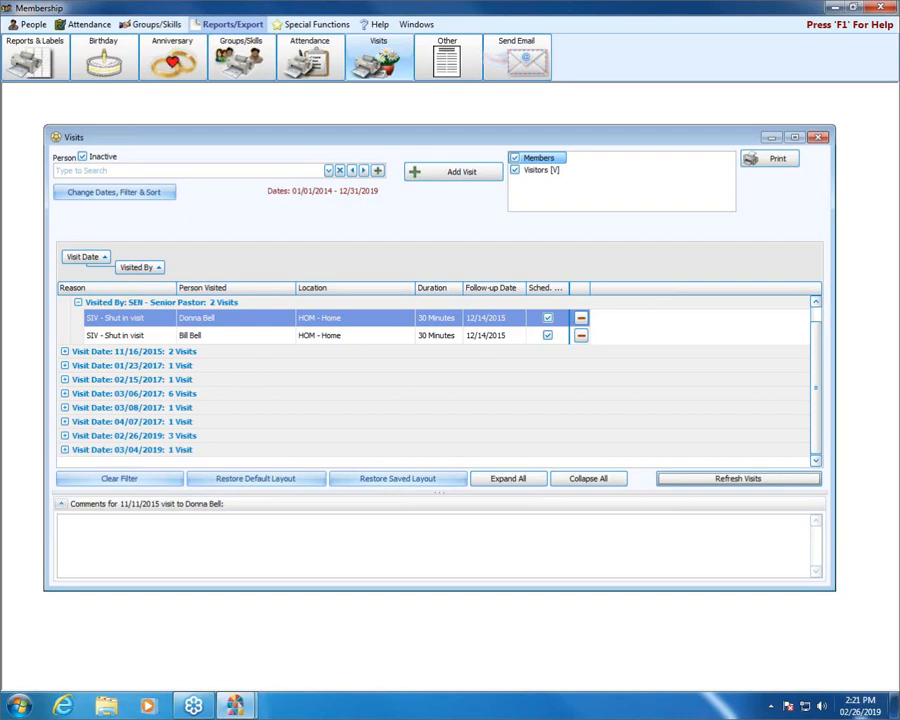
# Switch to Internet Explorer, close the GoToWebinar page, and look through the Church Windows Training Workbooks page for the Membership workbook covering visits.
pyautogui.click(64, 707)
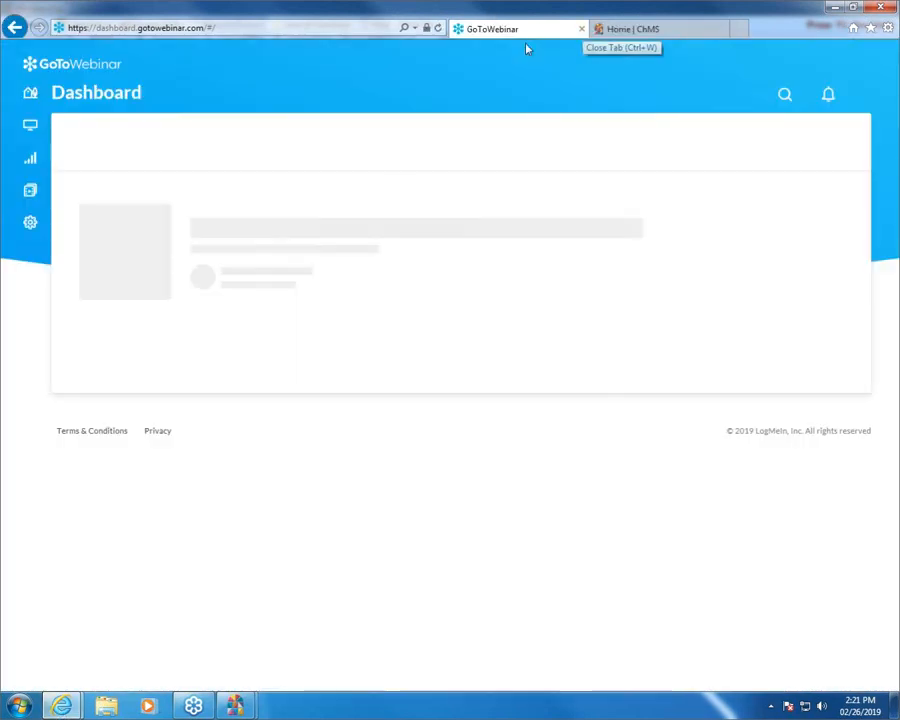
pyautogui.click(581, 28)
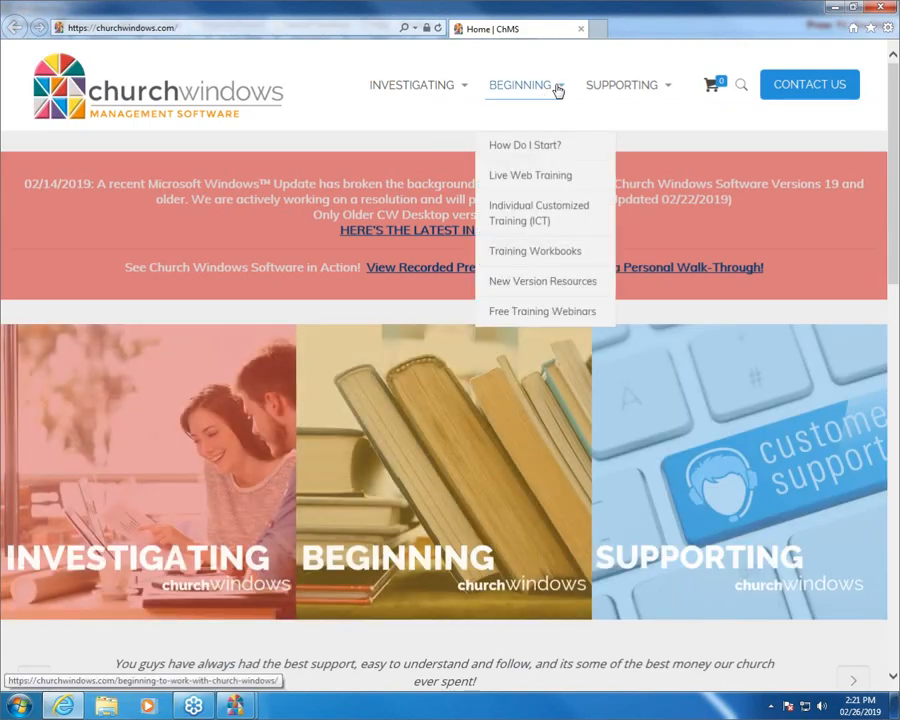
pyautogui.click(558, 88)
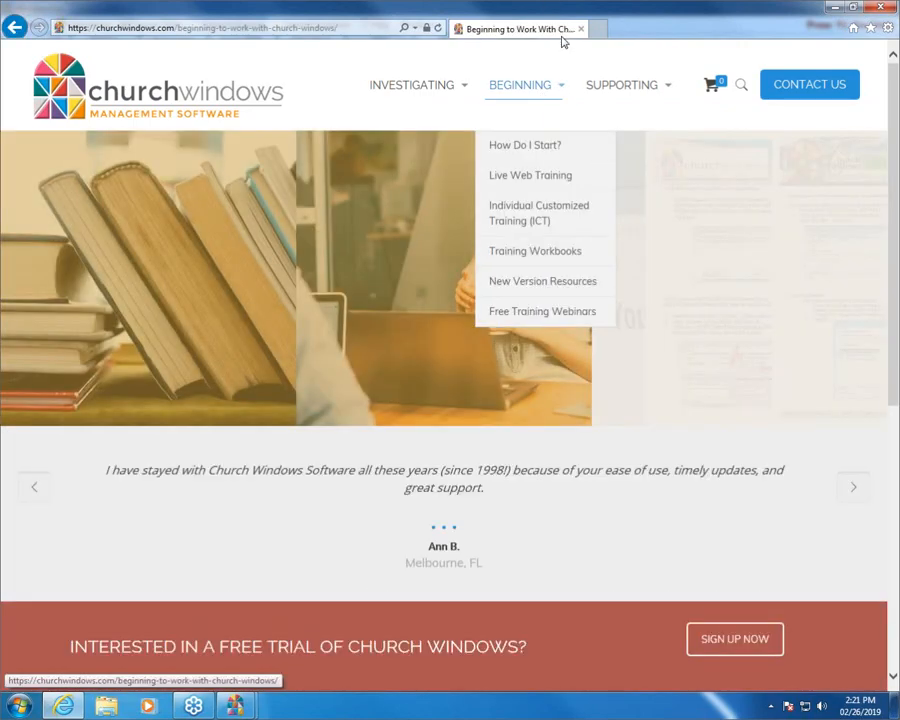
pyautogui.click(551, 260)
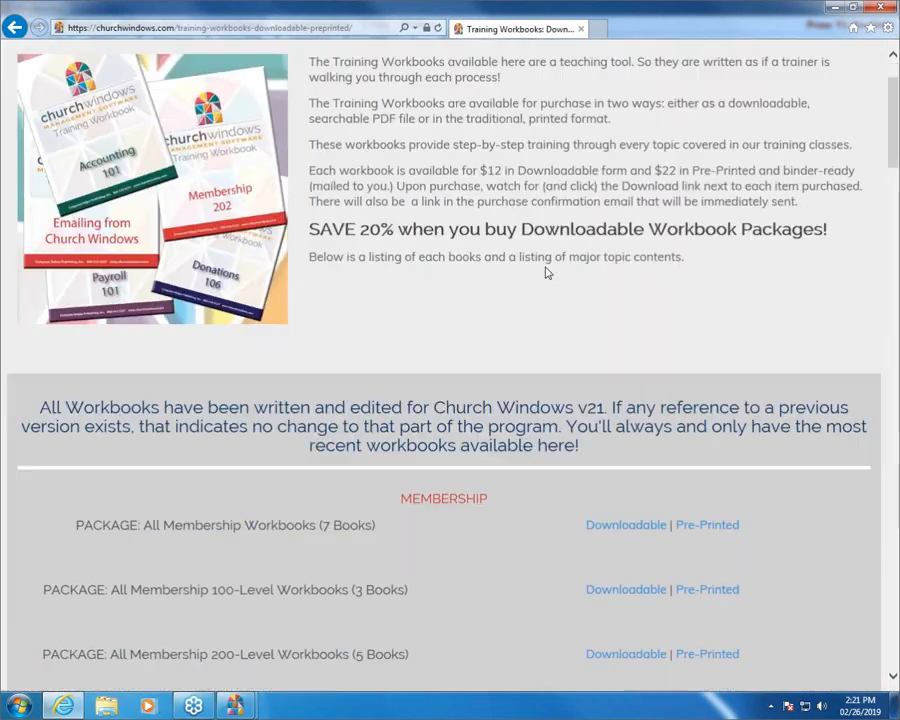
pyautogui.scroll(-10, 547, 272)
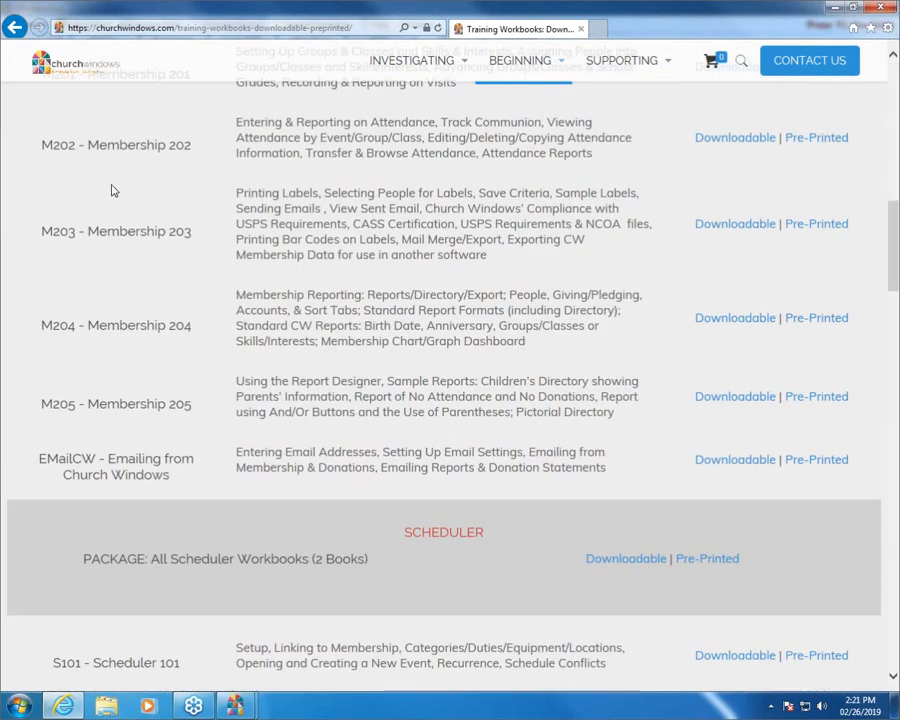
pyautogui.scroll(1, 476, 183)
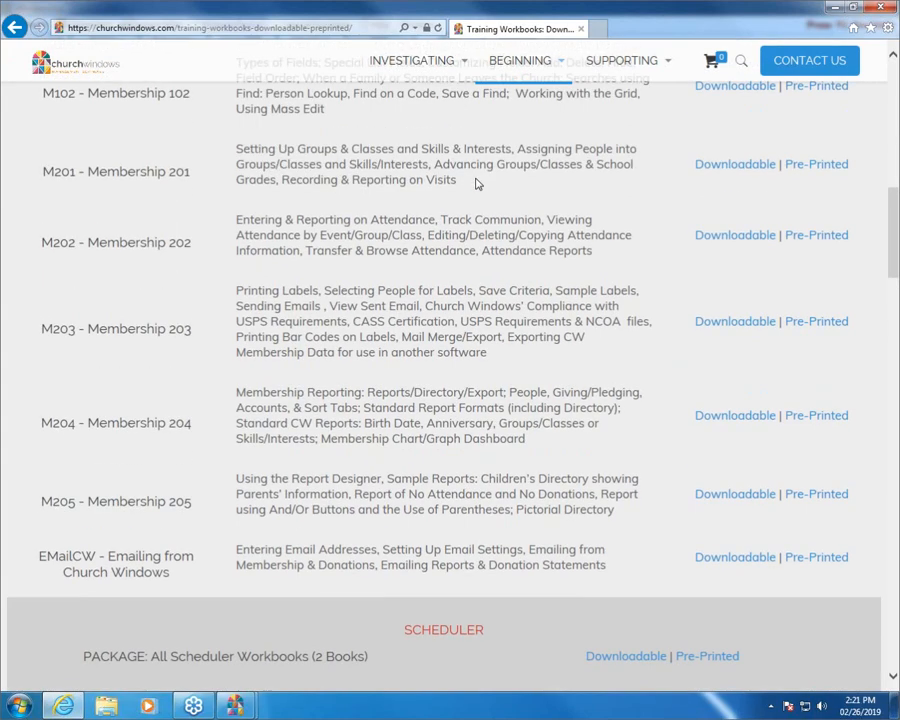
pyautogui.scroll(1, 476, 183)
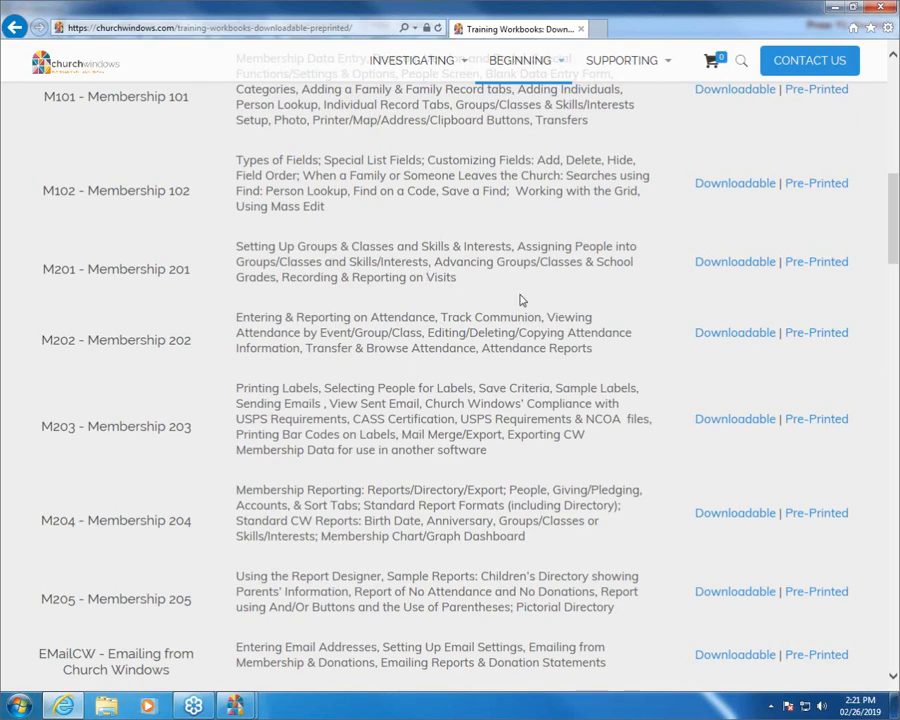
pyautogui.scroll(6, 518, 300)
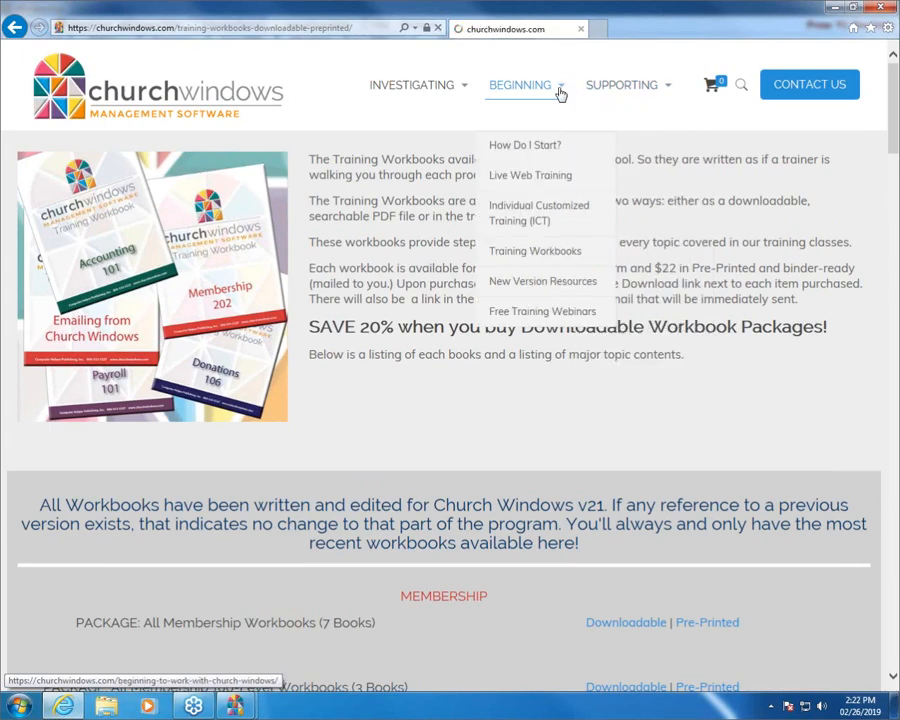
# Look through the Free Training Webinars page on the Church Windows site and close the browser.
pyautogui.click(560, 93)
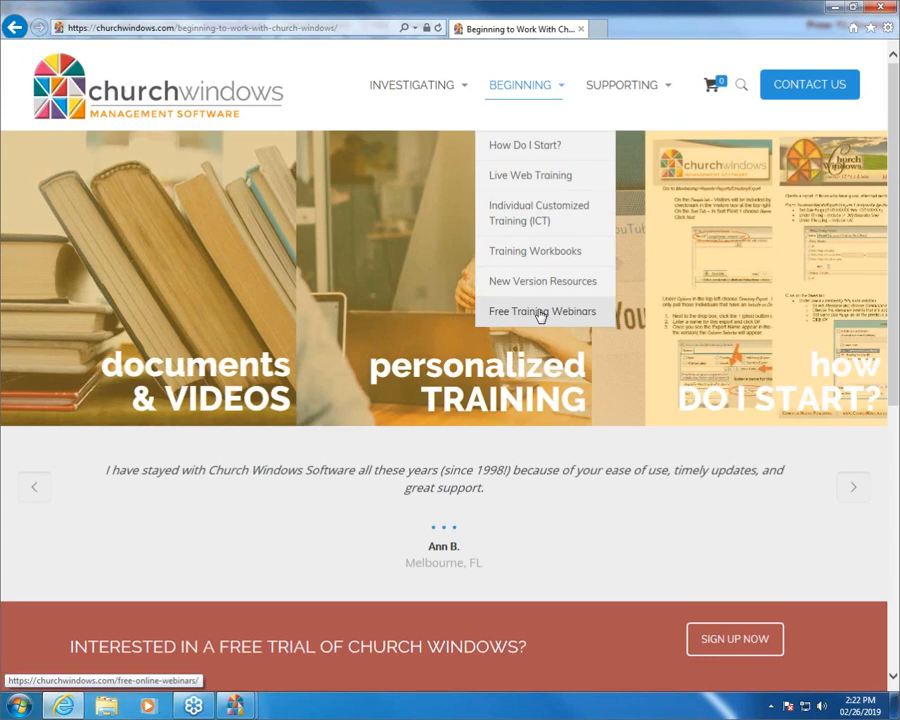
pyautogui.click(541, 312)
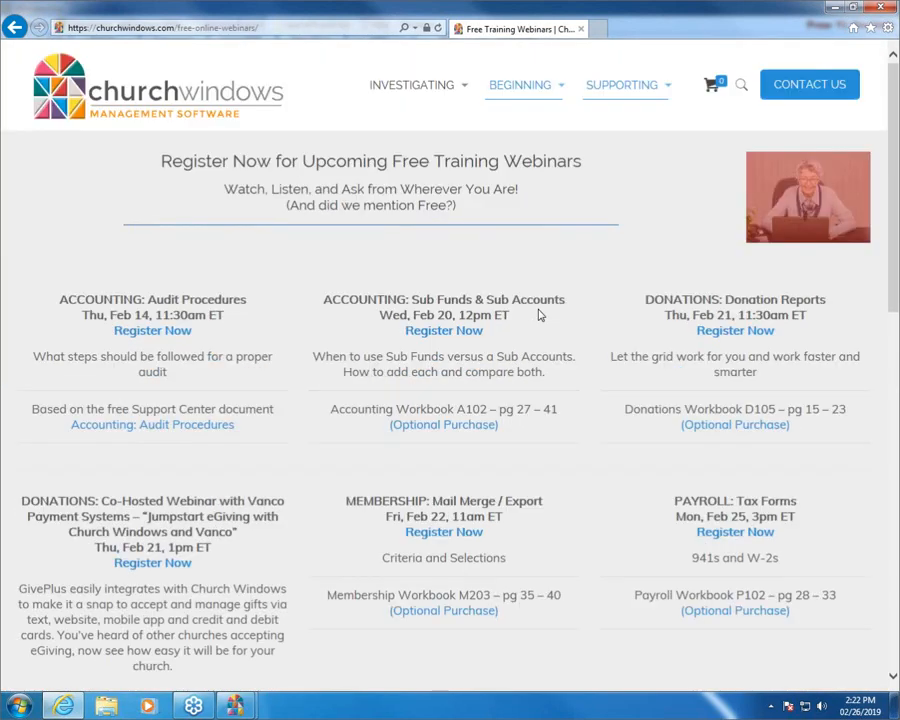
pyautogui.scroll(-5, 604, 280)
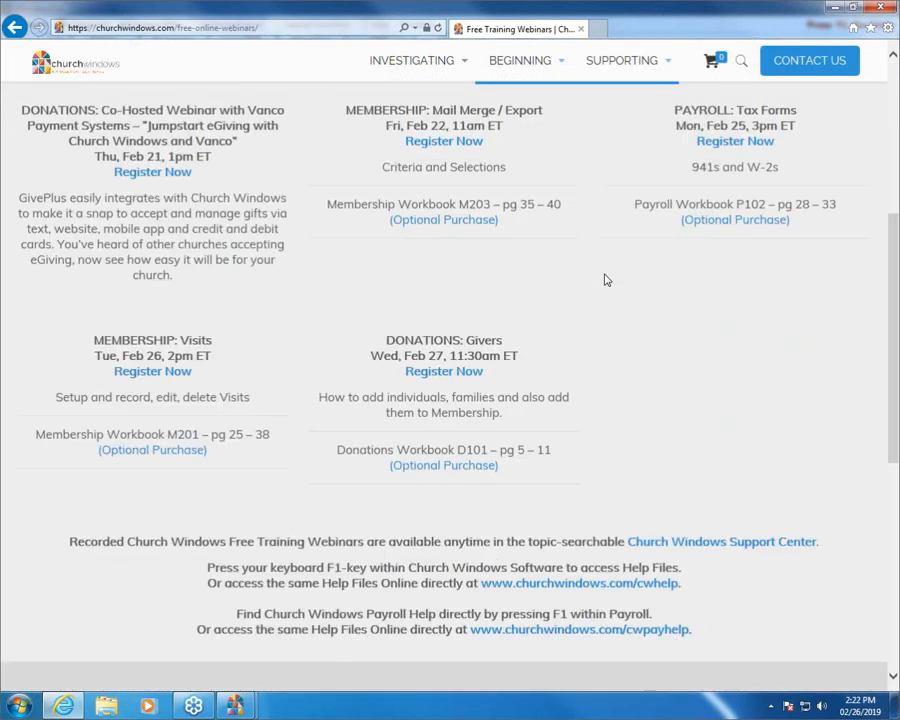
pyautogui.scroll(6, 604, 280)
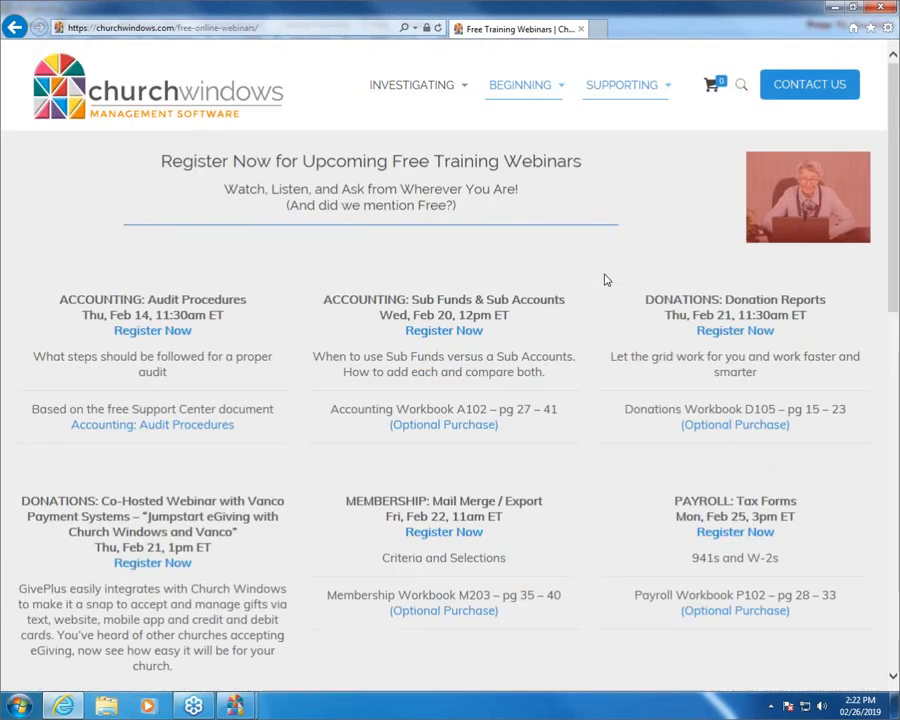
pyautogui.scroll(-4, 690, 218)
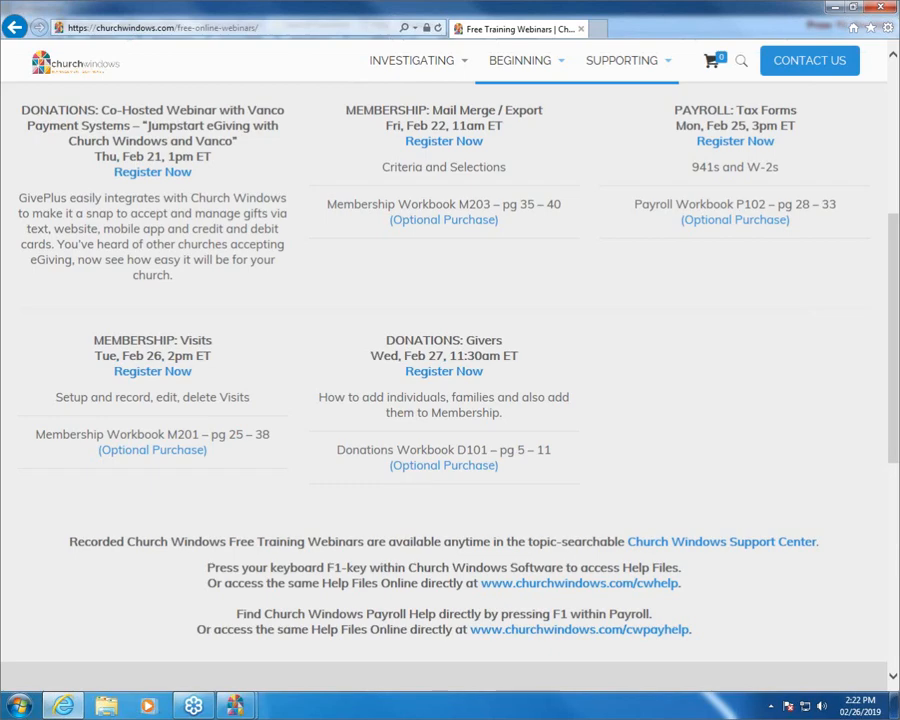
pyautogui.click(880, 8)
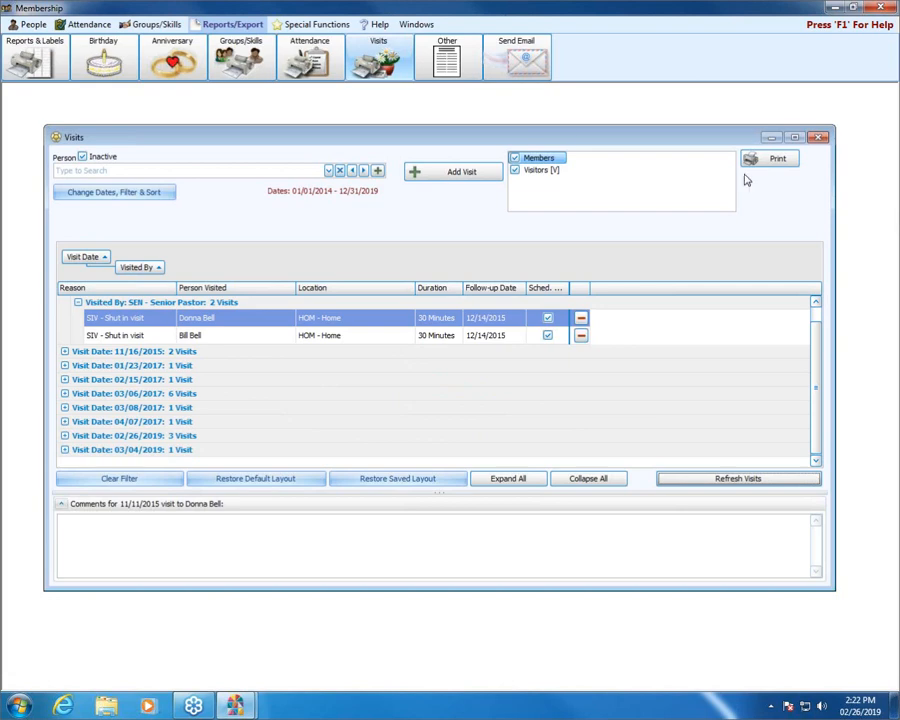
# Check the visits filter options and ungroup the list, placing Visited By after Reason and Visit Date after Person Visited.
pyautogui.click(107, 193)
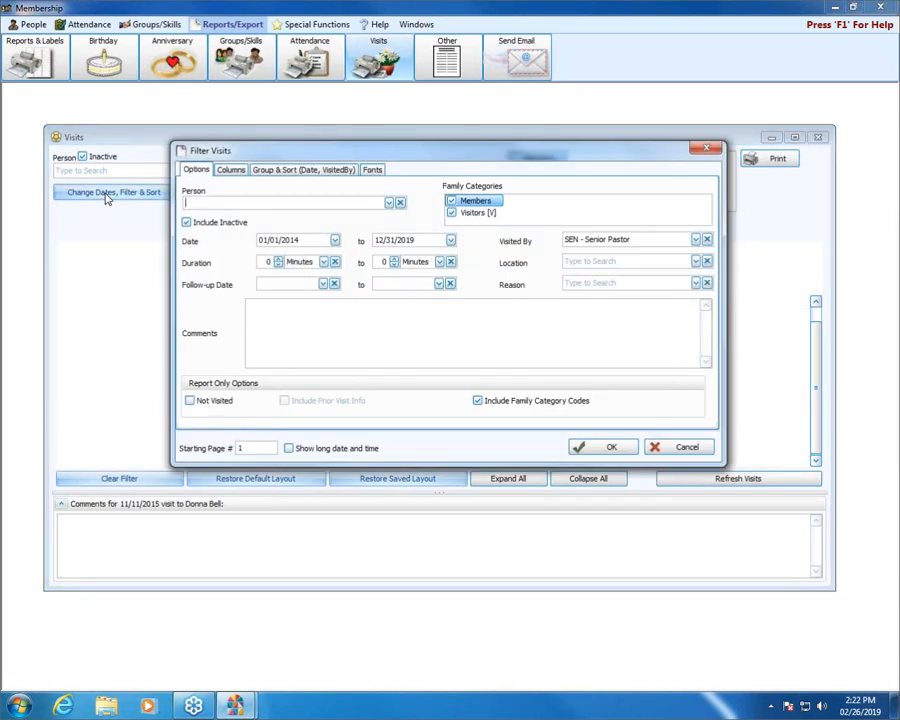
pyautogui.click(680, 446)
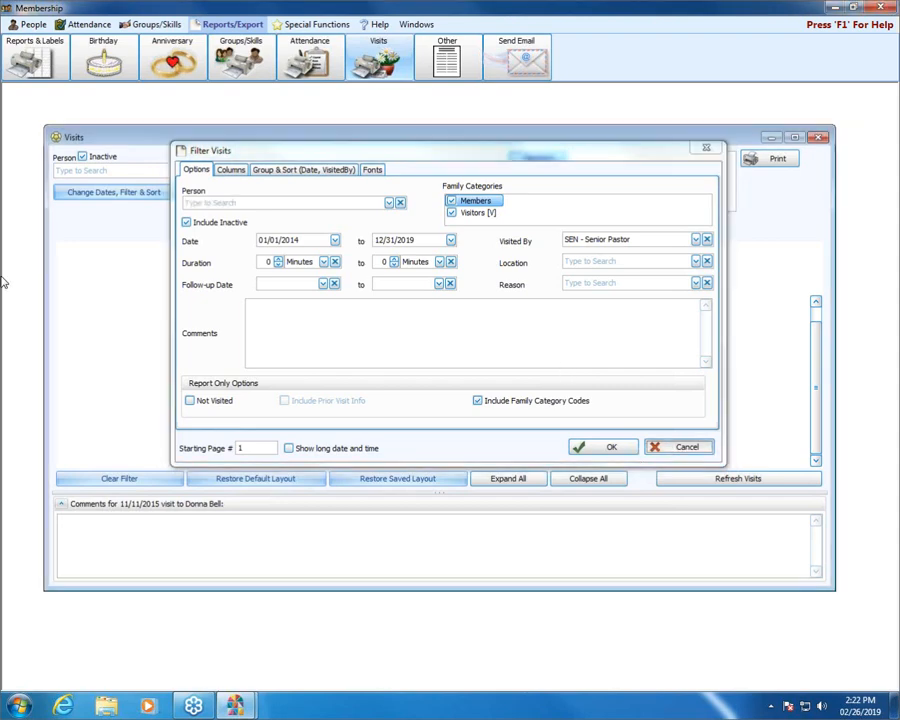
pyautogui.moveTo(147, 268); pyautogui.dragTo(197, 272)
pyautogui.moveTo(85, 257); pyautogui.dragTo(298, 277)
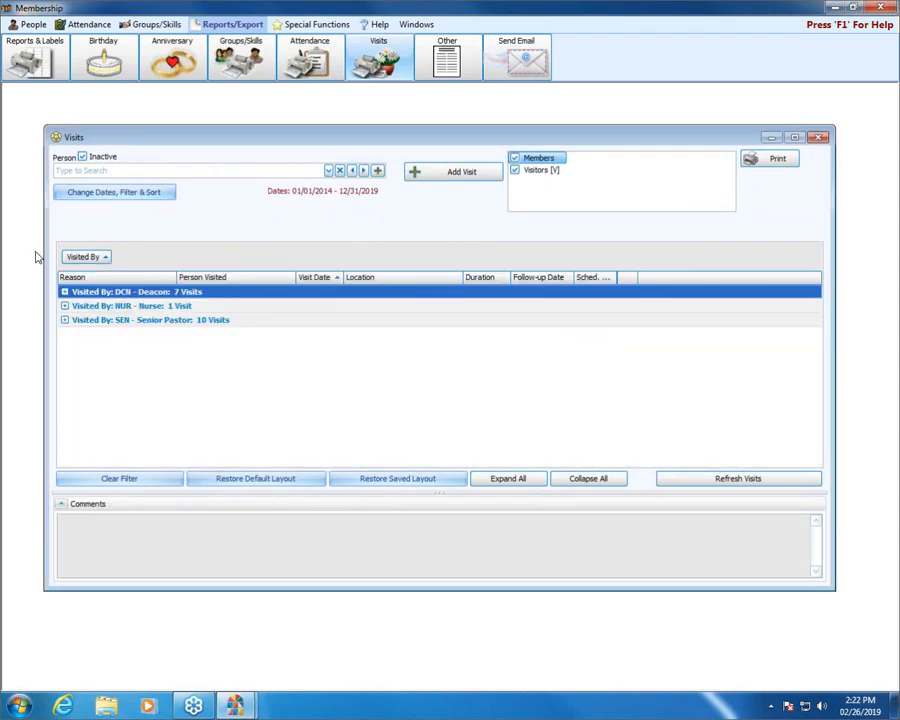
pyautogui.moveTo(83, 258); pyautogui.dragTo(143, 285)
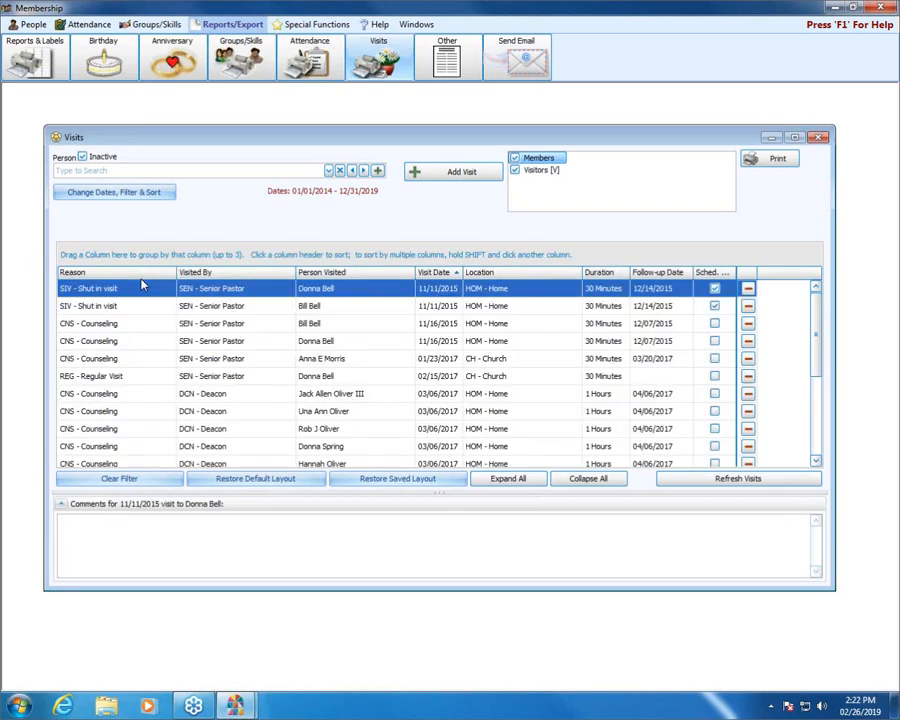
# Fit the Reason column's width to its contents and sort the visits list by Visited By.
pyautogui.doubleClick(172, 276)
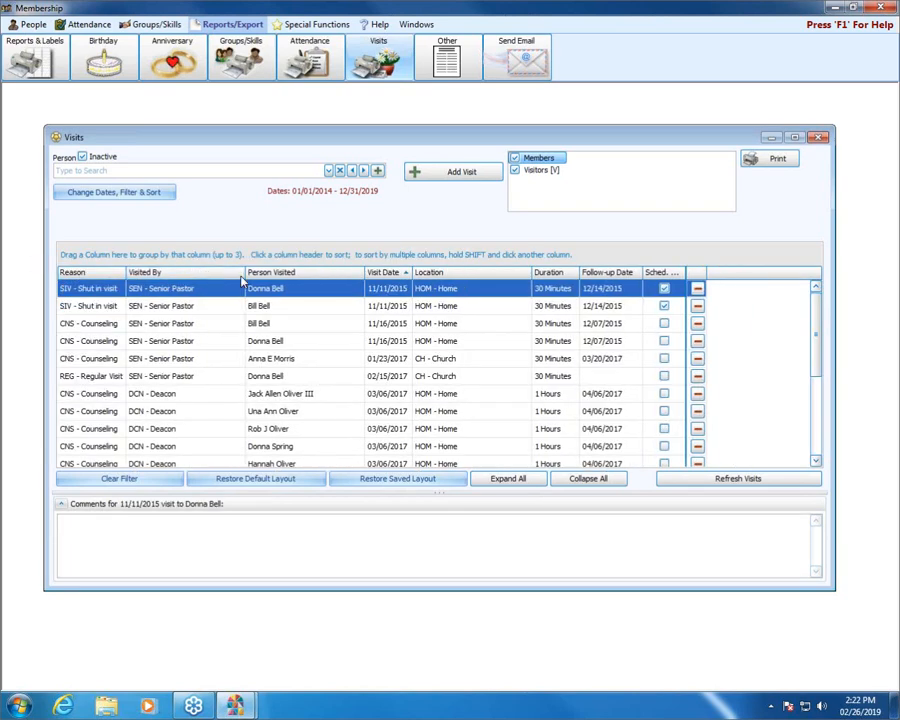
pyautogui.click(236, 276)
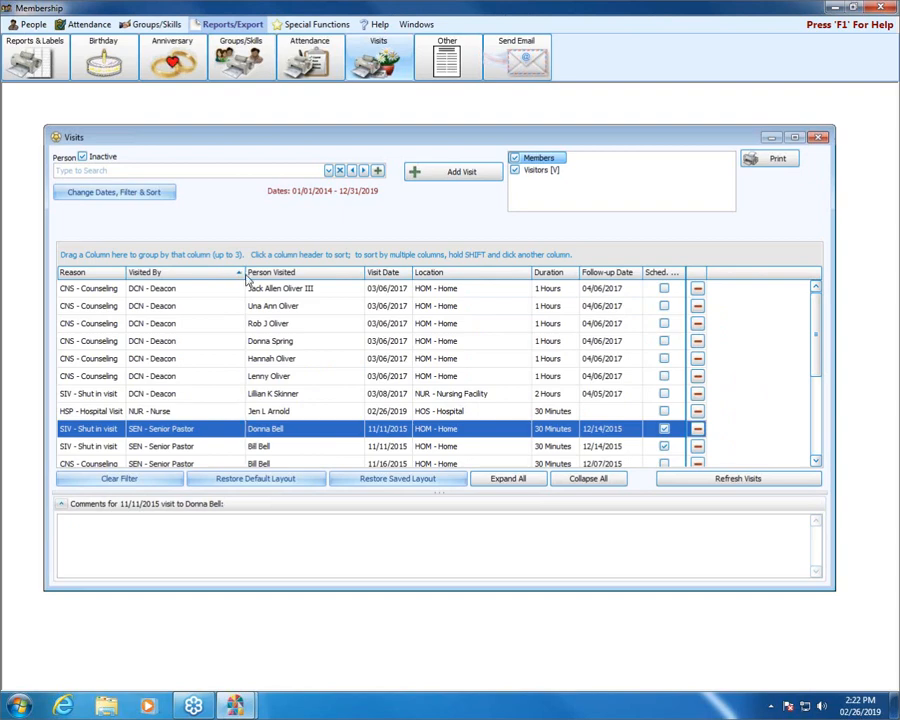
# Fit the Visited By, Person Visited, Location and Duration columns of the visits list to their contents.
pyautogui.doubleClick(246, 276)
pyautogui.doubleClick(316, 274)
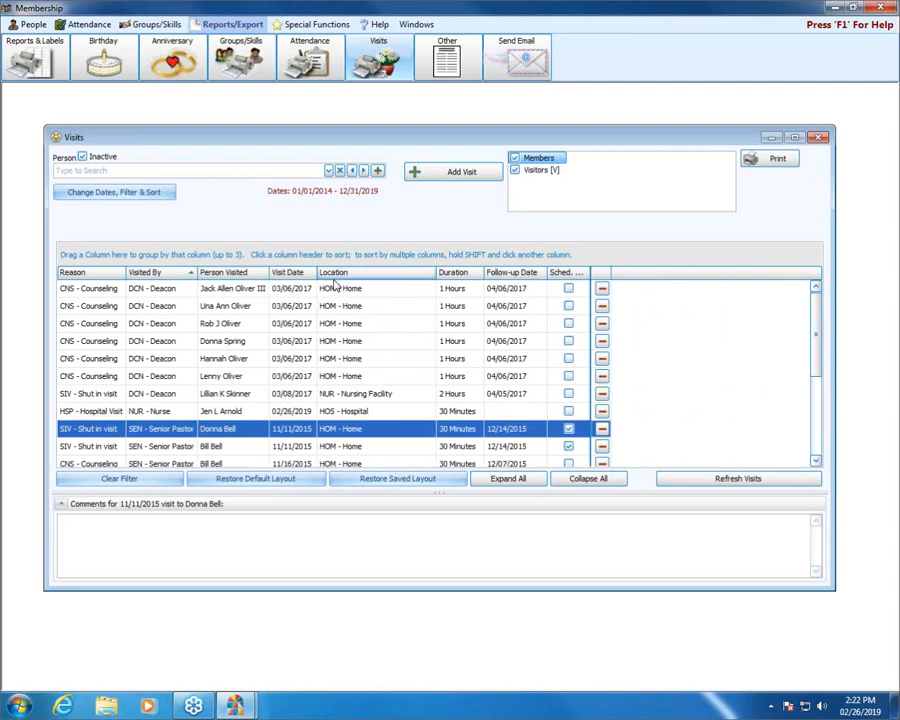
pyautogui.doubleClick(433, 272)
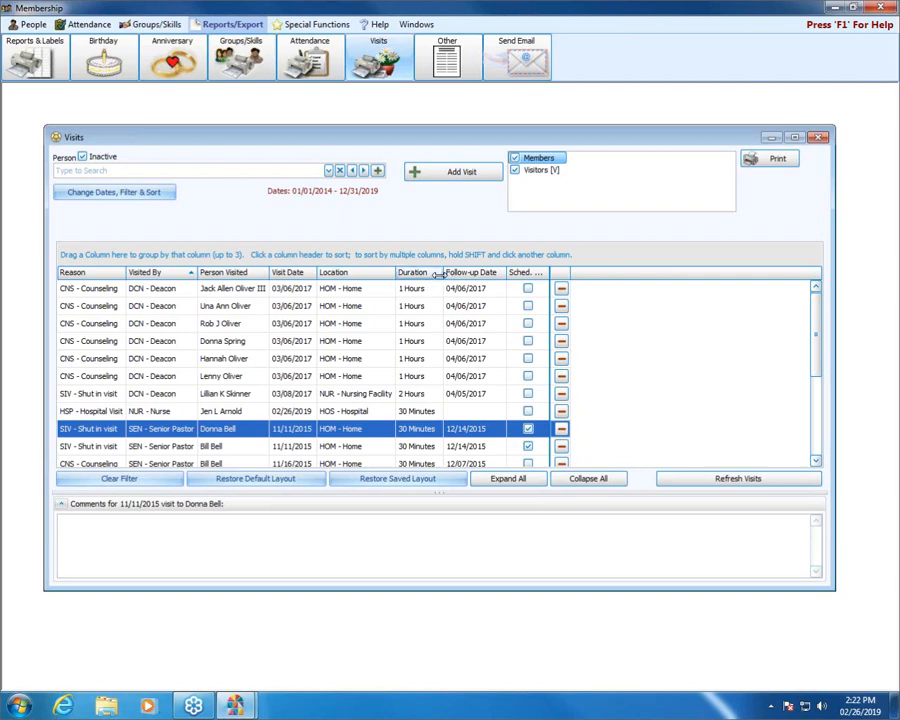
pyautogui.doubleClick(437, 272)
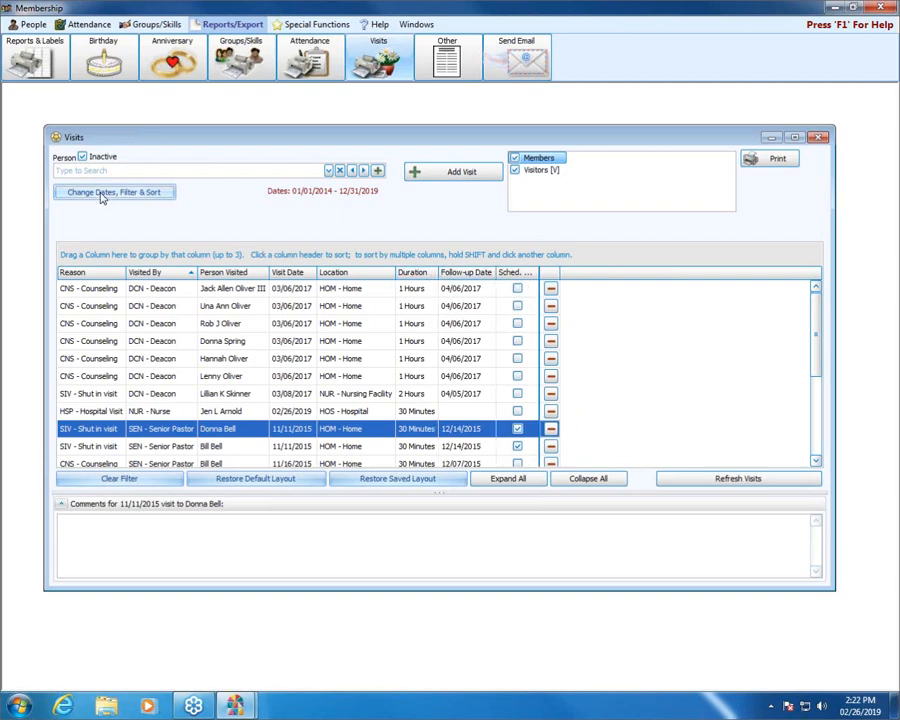
# Remove Sched. Event from the visible columns of the visits list, then preview the printed report and close it.
pyautogui.click(160, 193)
pyautogui.click(236, 171)
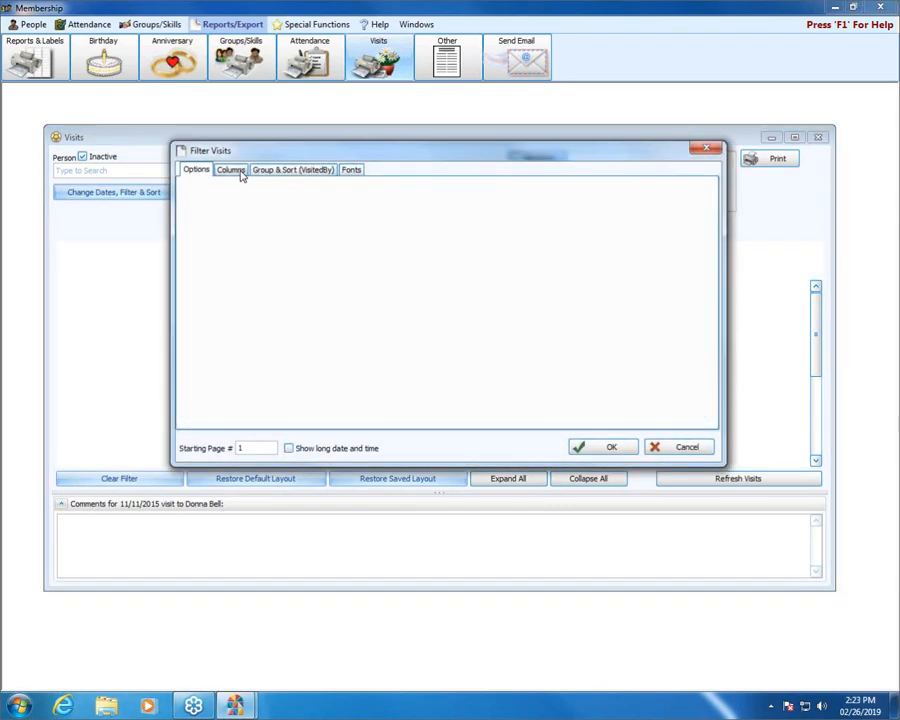
pyautogui.click(398, 340)
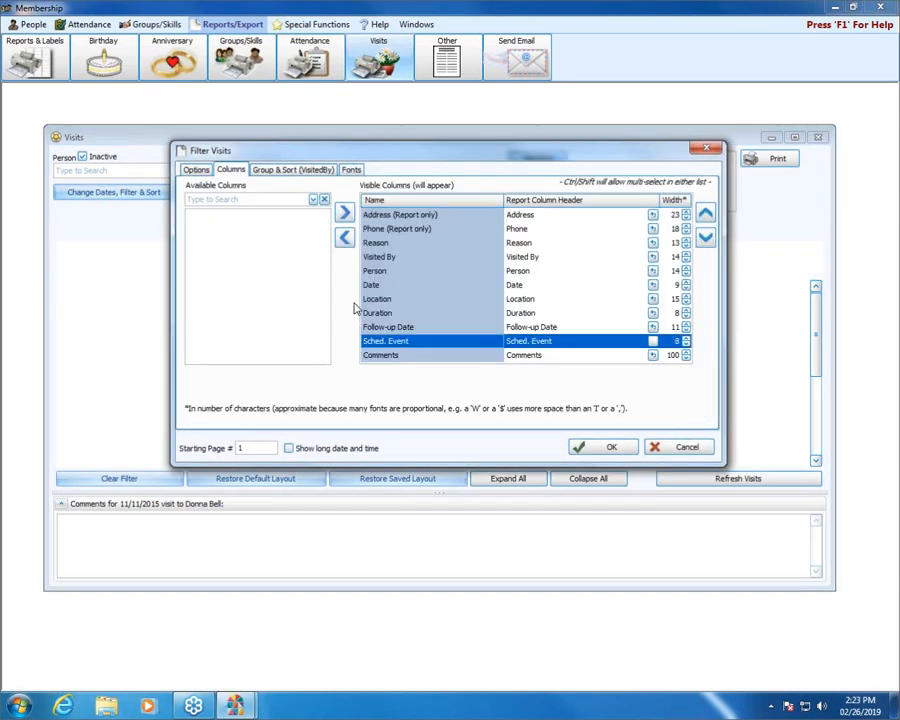
pyautogui.click(344, 237)
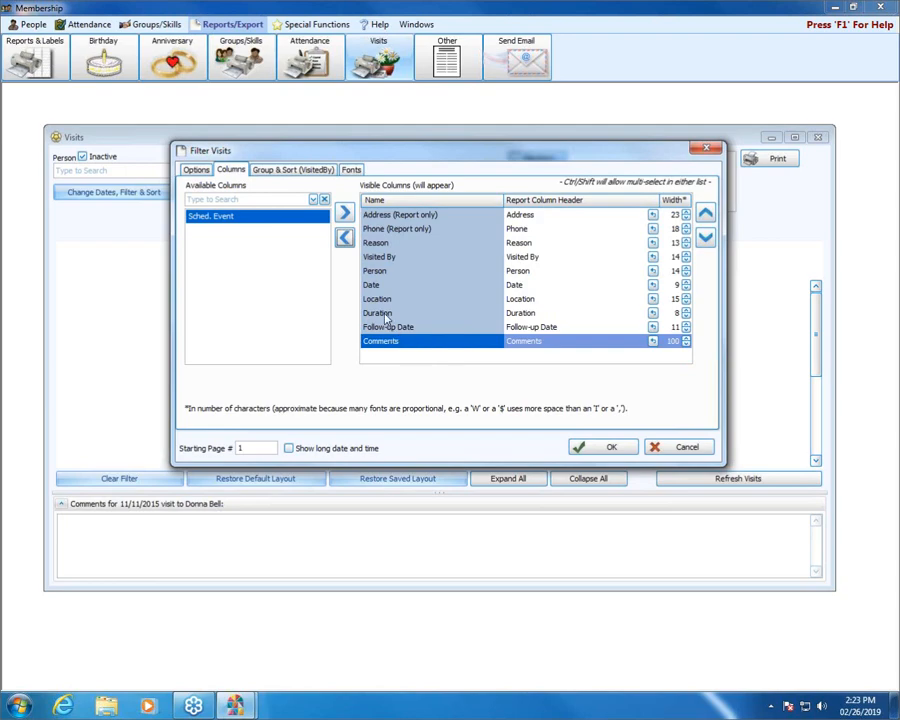
pyautogui.click(412, 312)
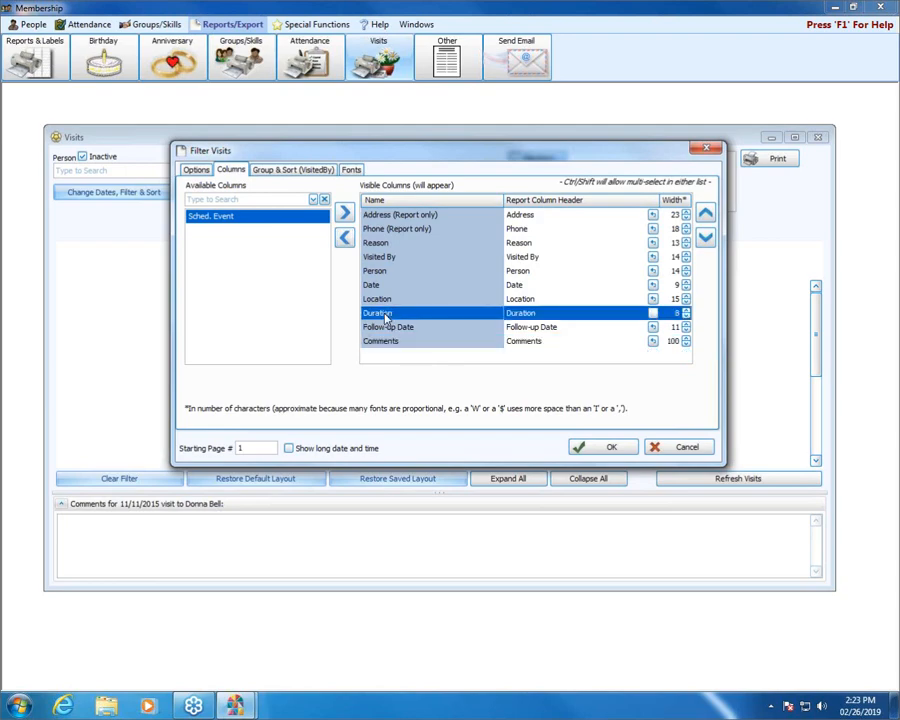
pyautogui.click(601, 450)
pyautogui.click(752, 162)
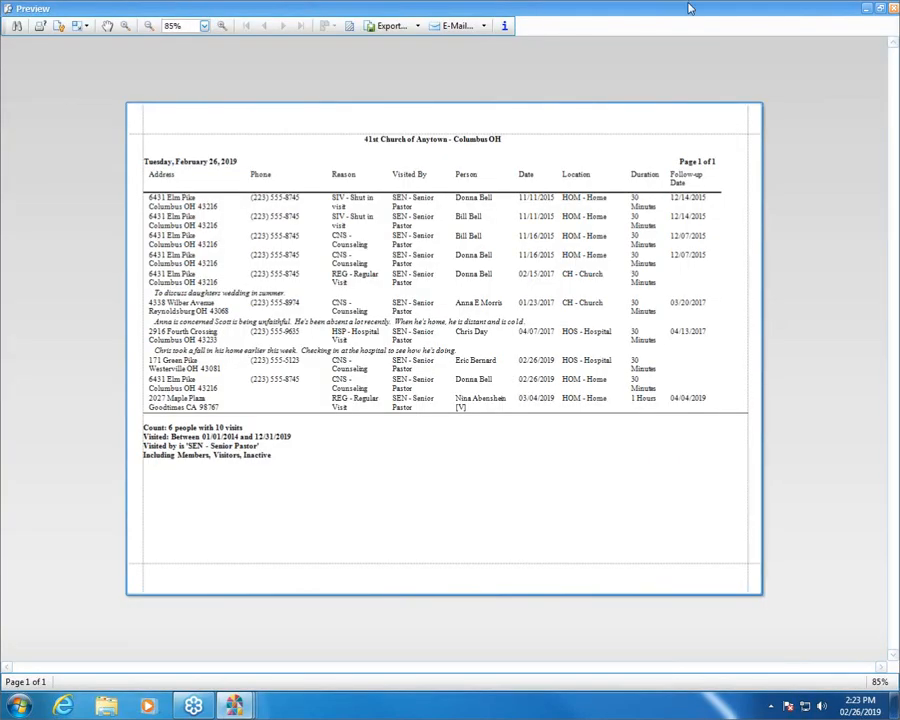
pyautogui.click(895, 9)
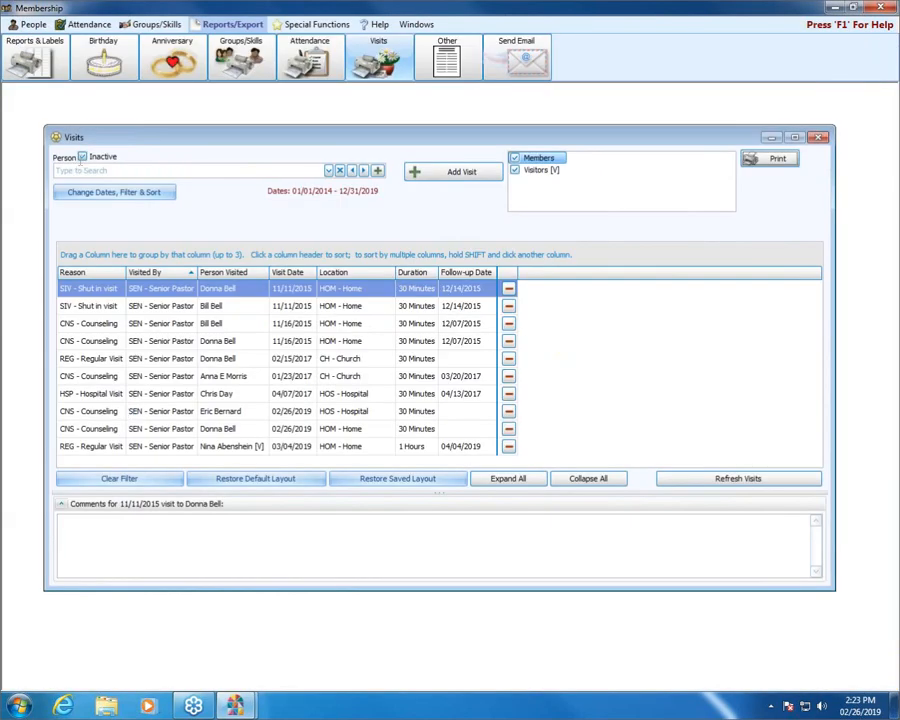
# Clear the Visited By filter and apply the change to the visits list.
pyautogui.click(101, 193)
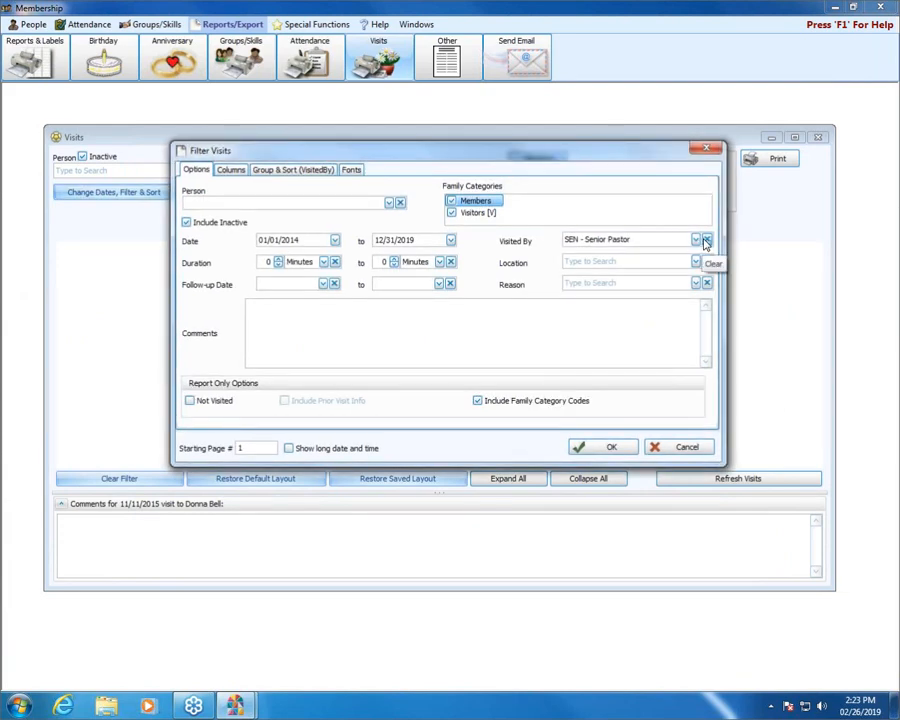
pyautogui.click(705, 243)
pyautogui.click(707, 243)
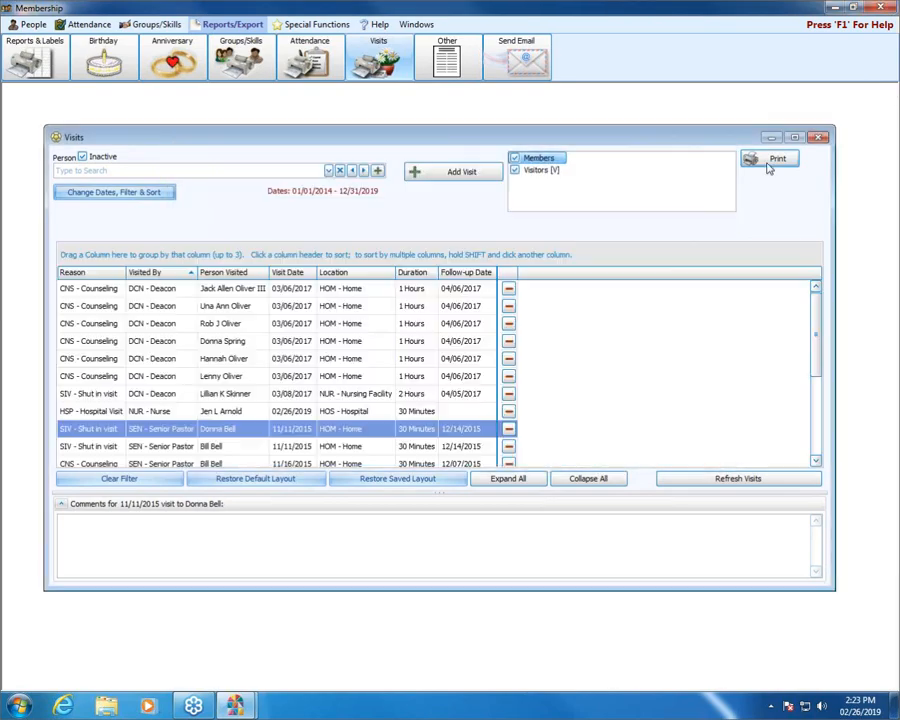
# Open the print preview of the unfiltered visits report, look through its pages, and close the preview.
pyautogui.click(767, 163)
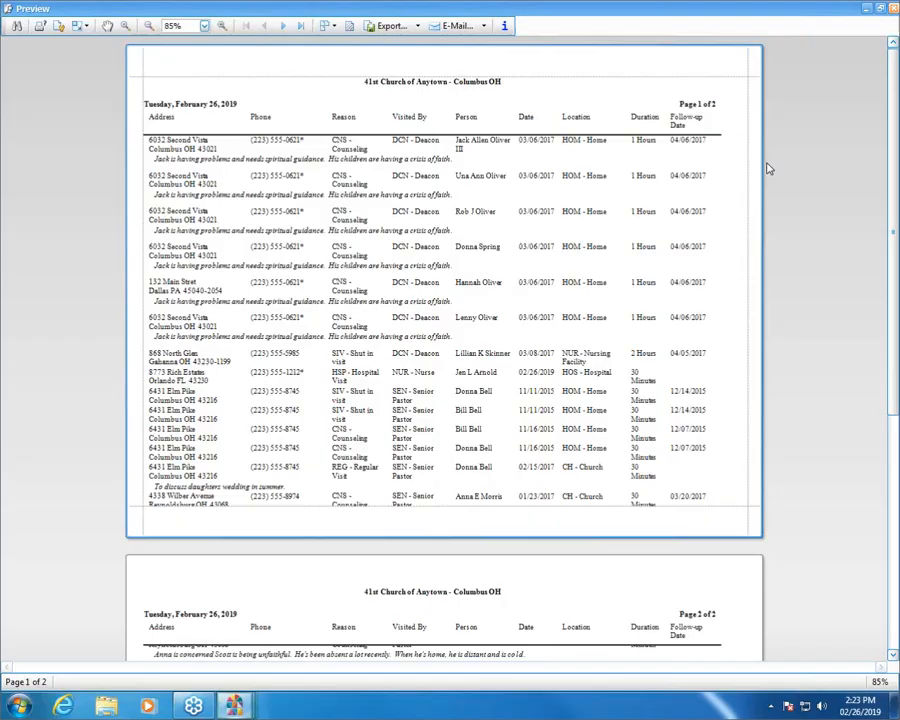
pyautogui.scroll(-3, 768, 169)
pyautogui.scroll(-3, 768, 169)
pyautogui.scroll(4, 768, 169)
pyautogui.scroll(-4, 768, 169)
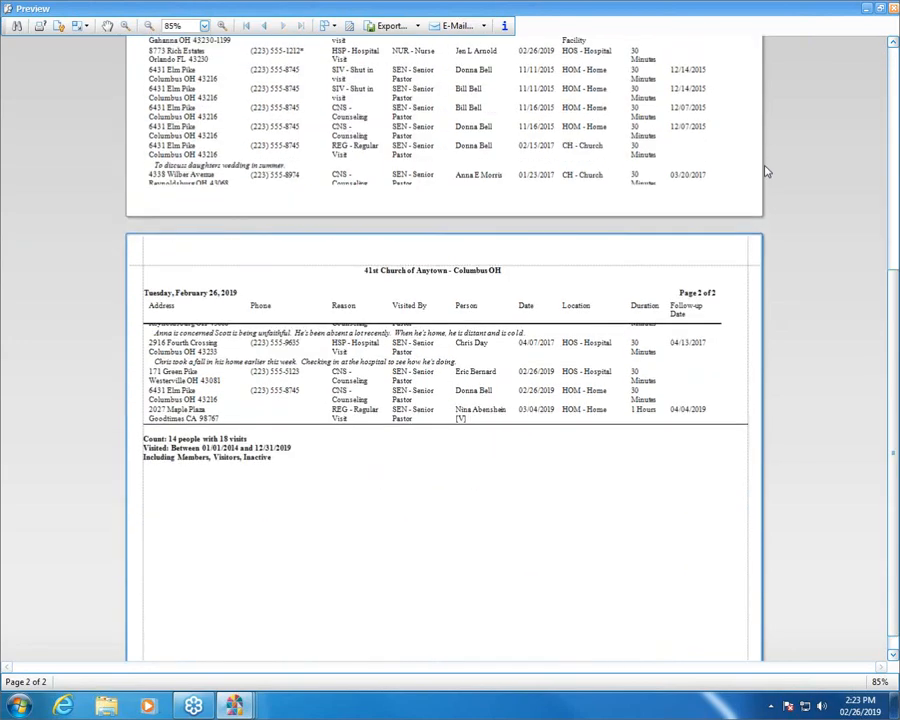
pyautogui.scroll(2, 768, 170)
pyautogui.scroll(3, 768, 172)
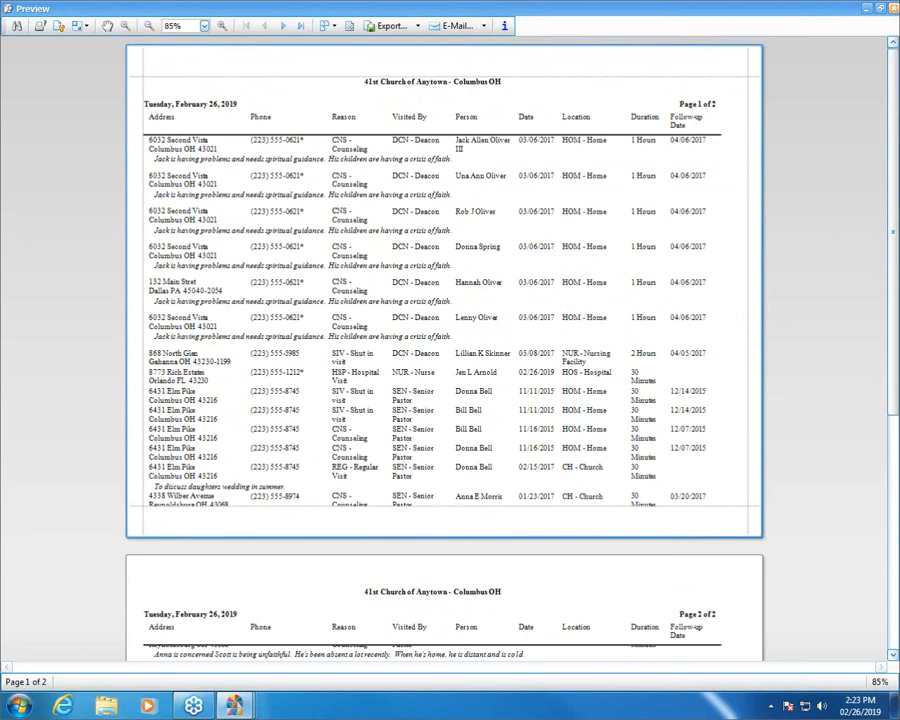
pyautogui.click(894, 9)
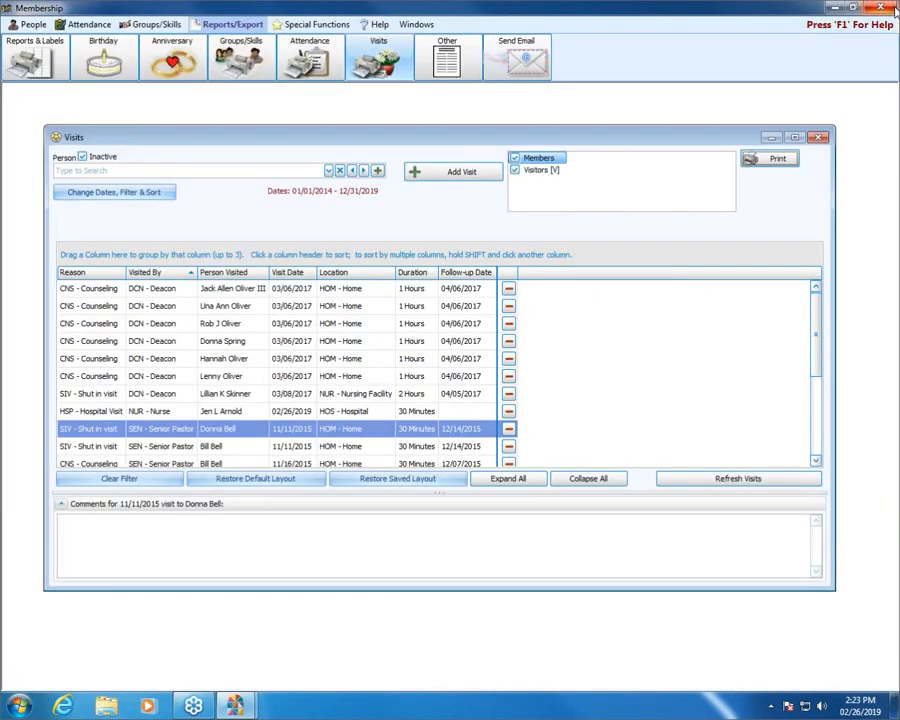